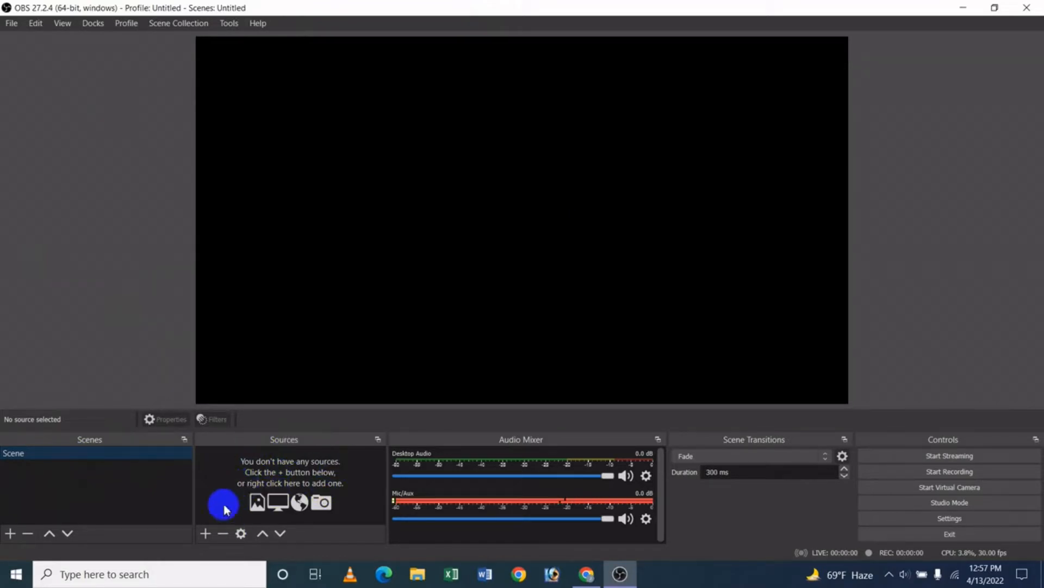
- Check the available source types for VLC Video Source, and dismiss the list without adding one
left_click(205, 533)
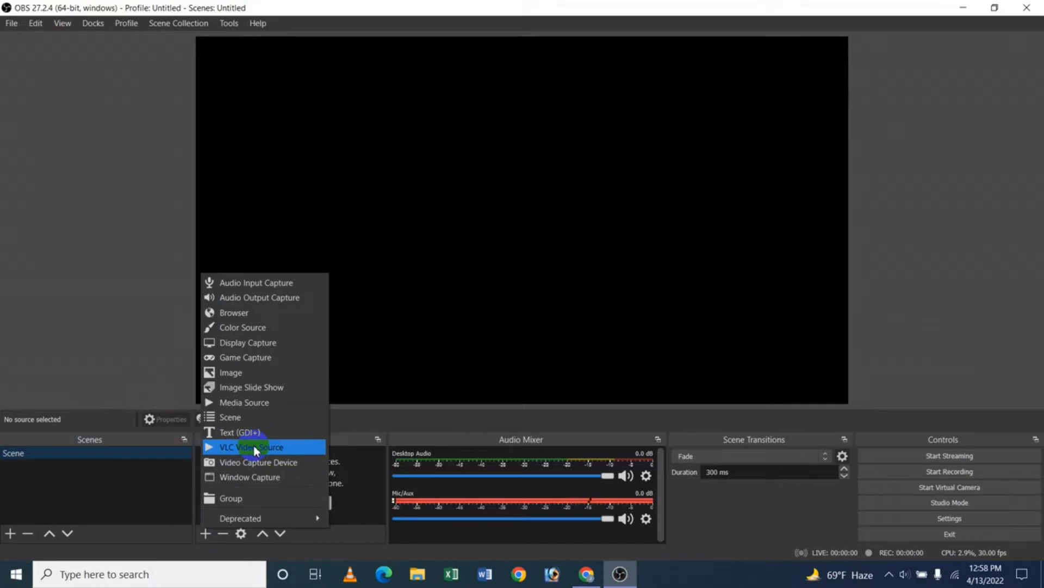
left_click(370, 469)
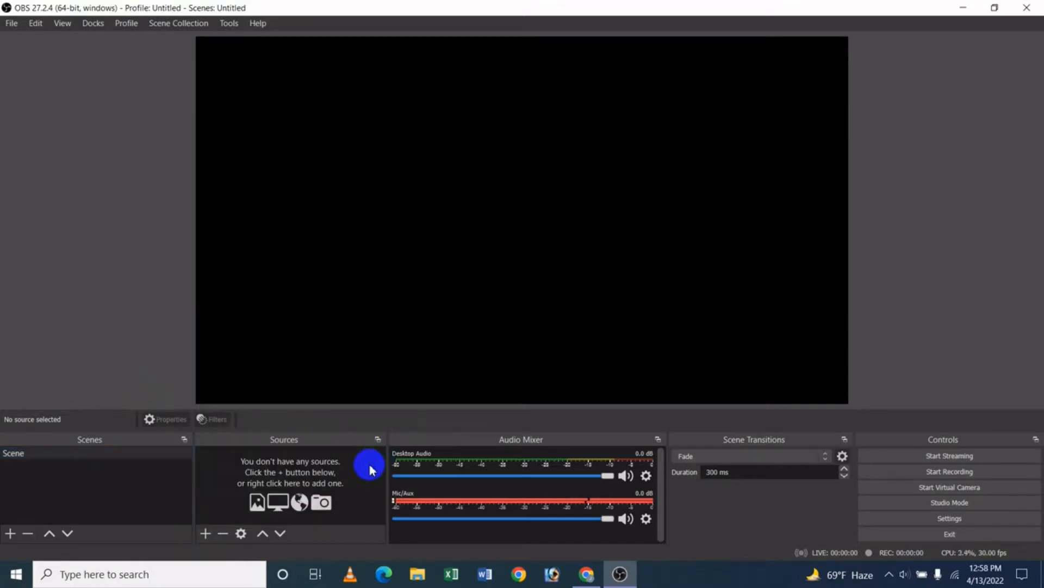
- Minimize OBS, check the PC's system type in the Windows device specifications, and close the settings
left_click(961, 9)
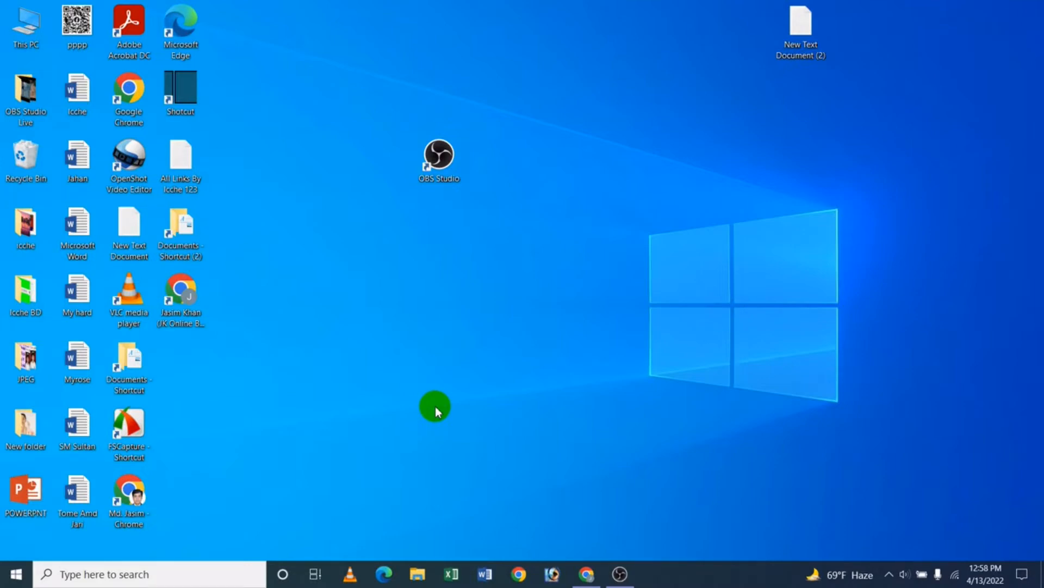
right_click(17, 44)
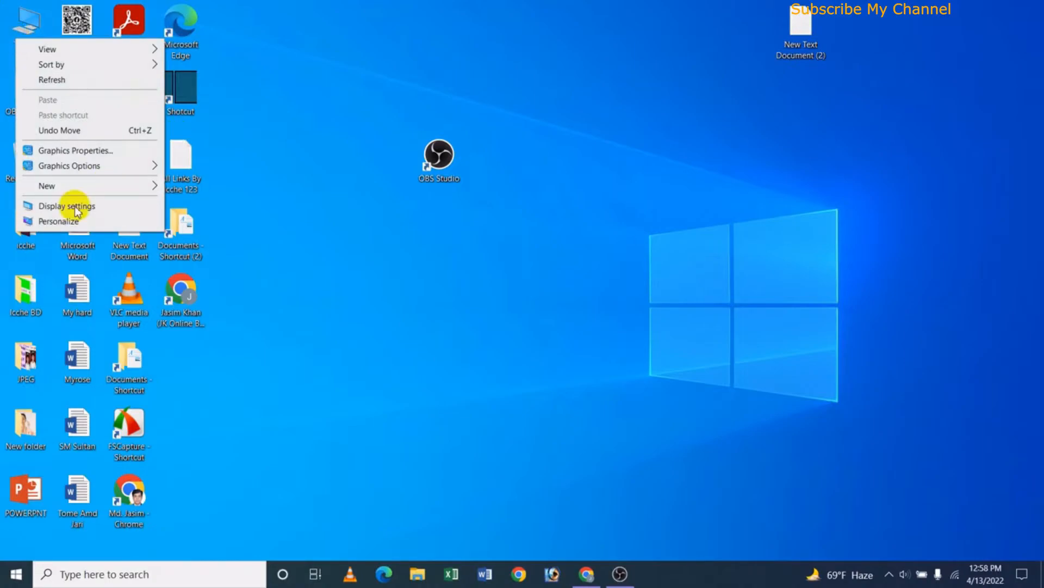
left_click(80, 230)
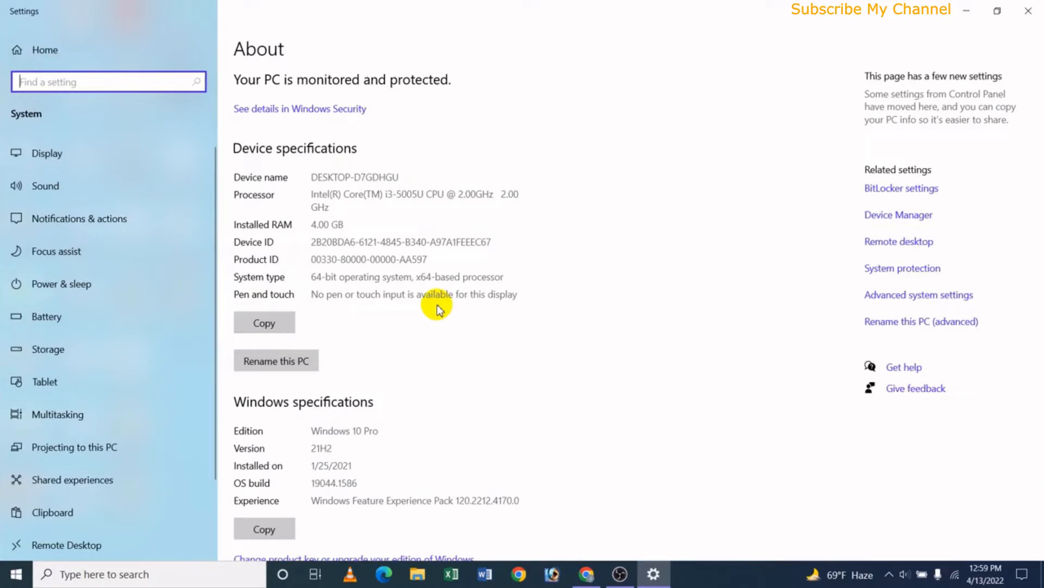
left_click(1028, 10)
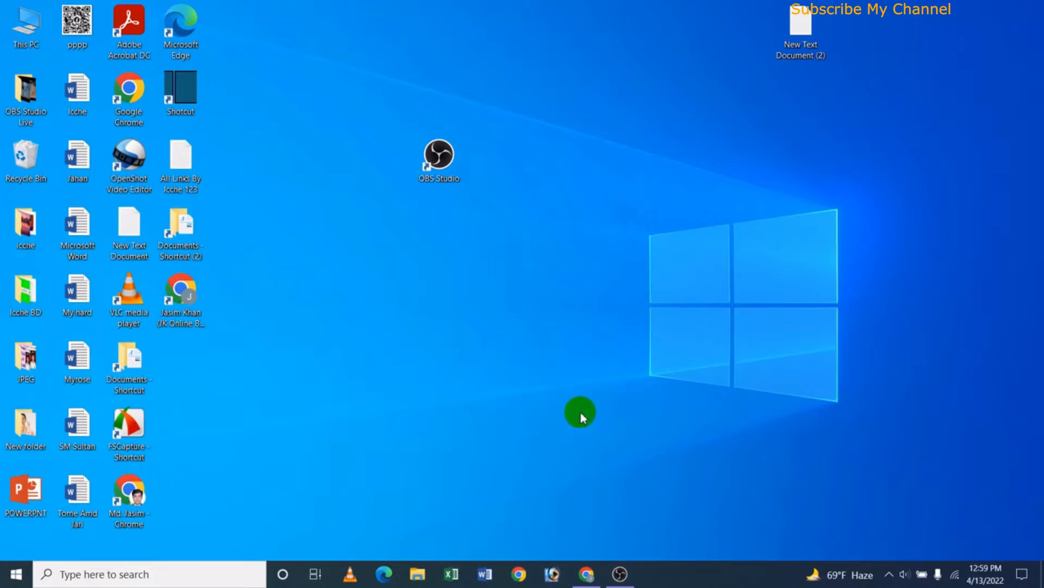
- Switch to Chrome and search Google for "vlc for windows" in a new tab
left_click(586, 574)
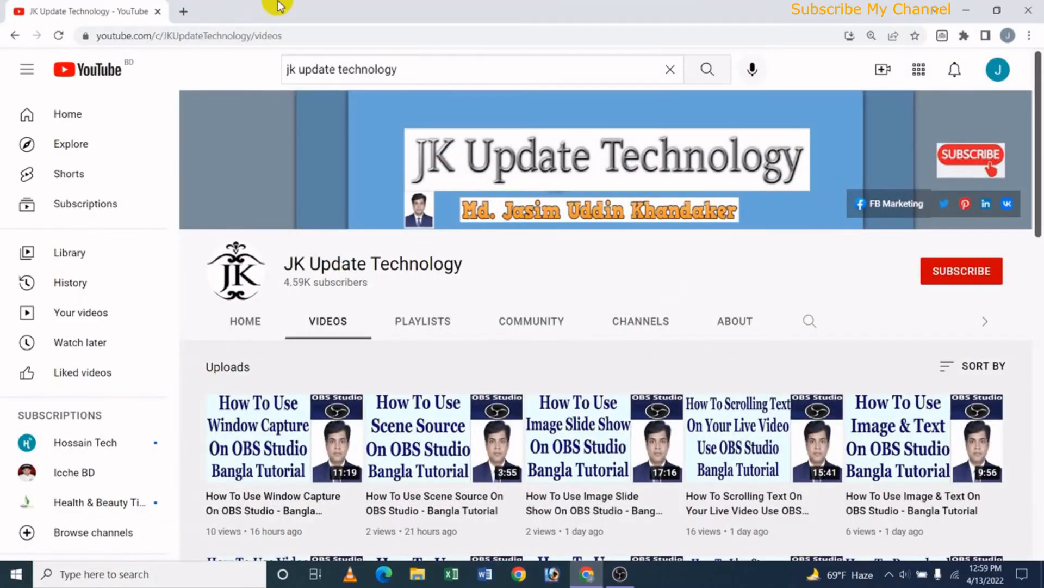
left_click(183, 11)
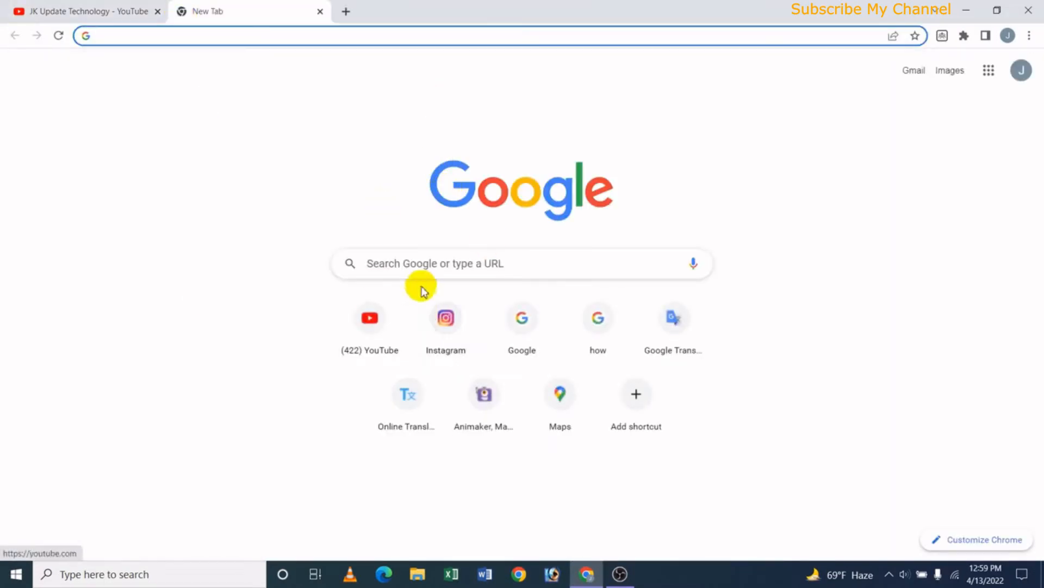
left_click(411, 263)
type("vlc for windows")
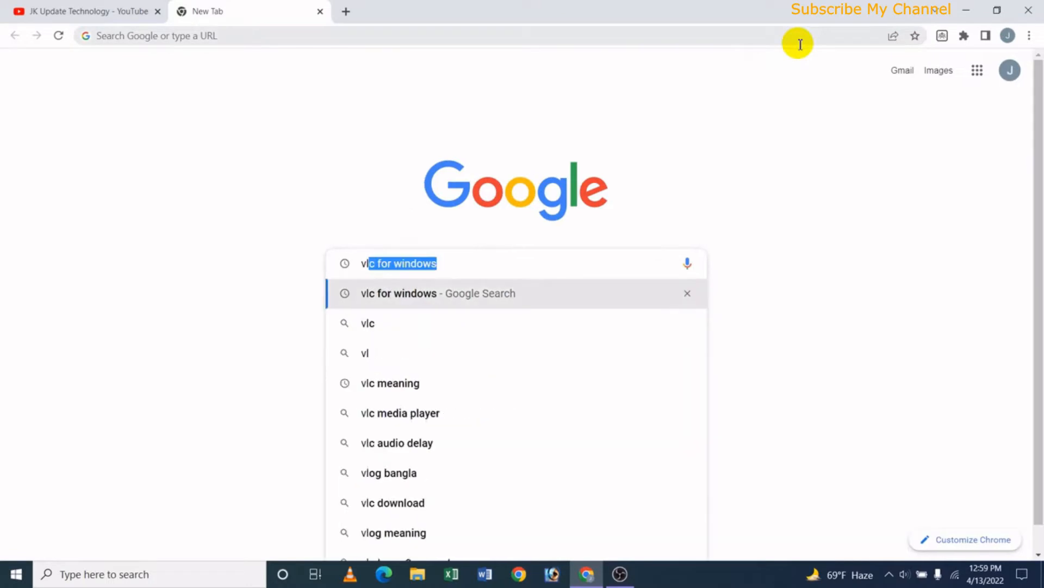
key("Right")
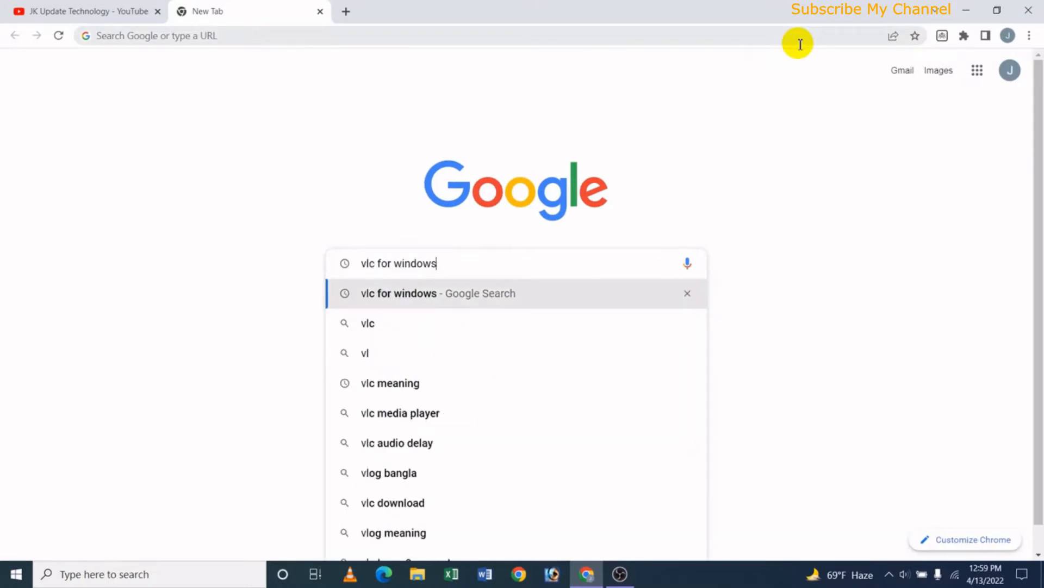
key("Return")
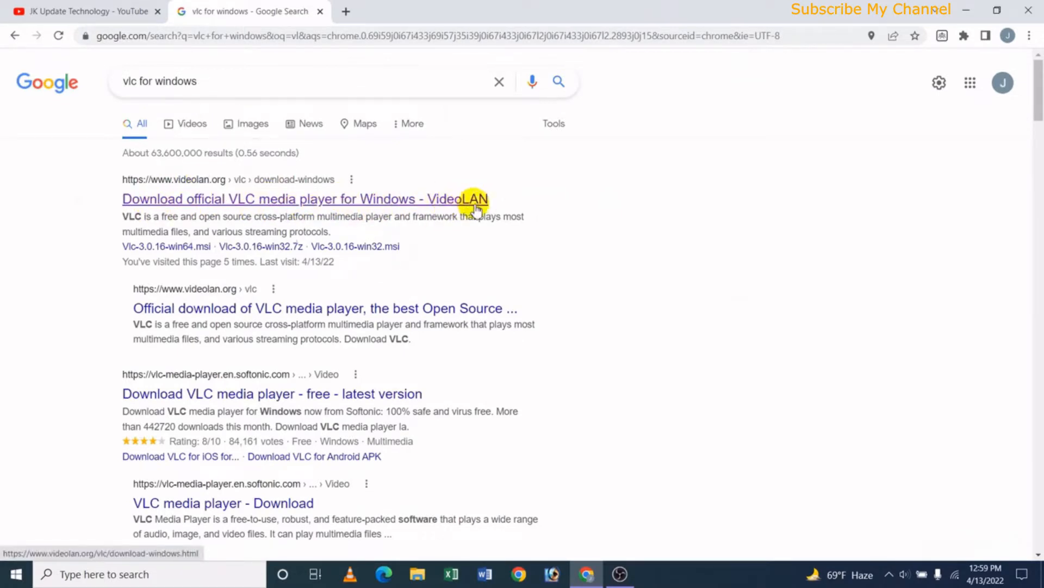
- Open VideoLAN's official VLC for Windows download page, review the installer package options including the 64bit version, and close the browser
left_click(237, 200)
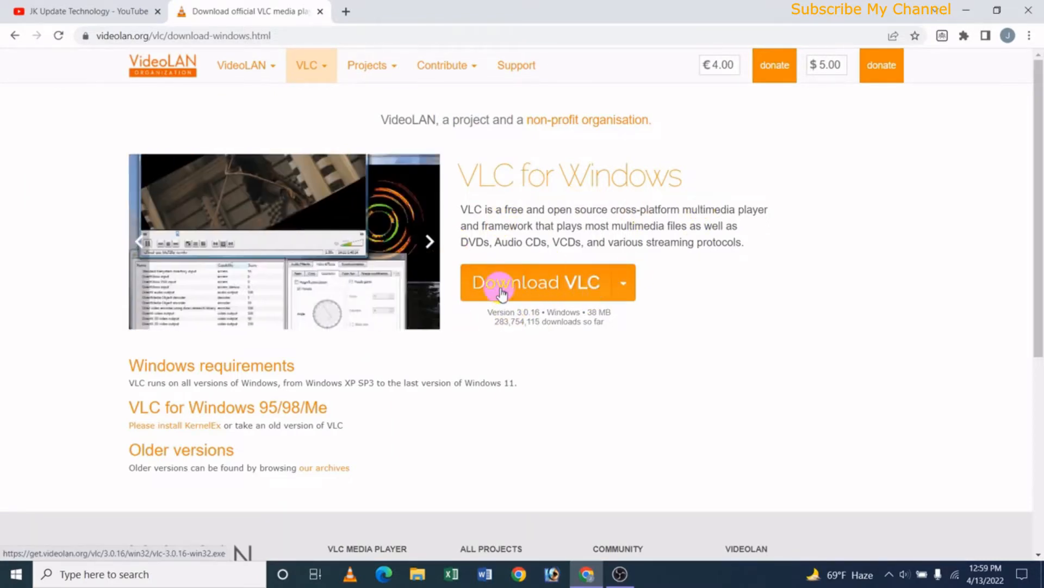
left_click(625, 289)
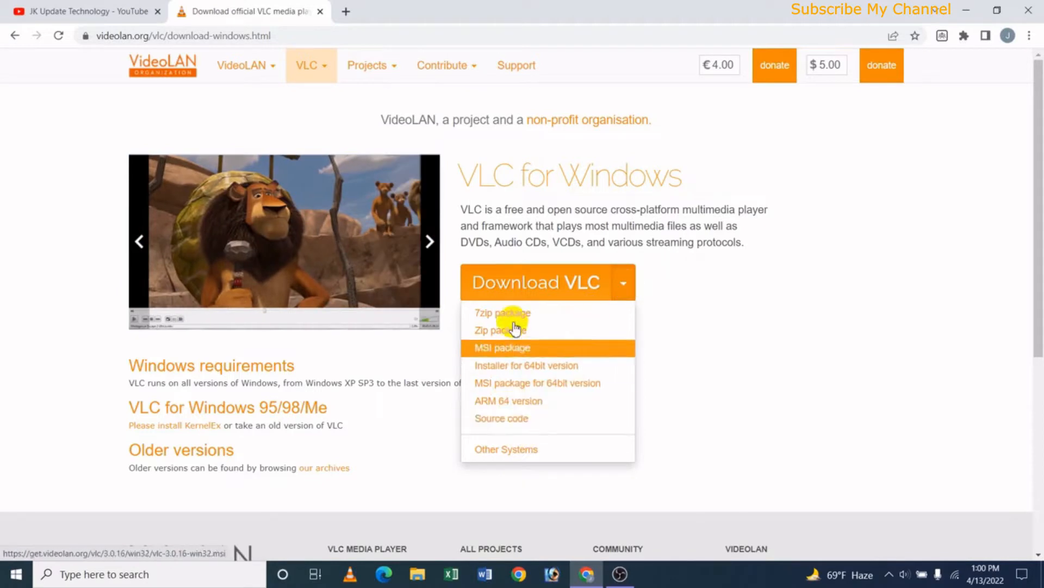
left_click(505, 359)
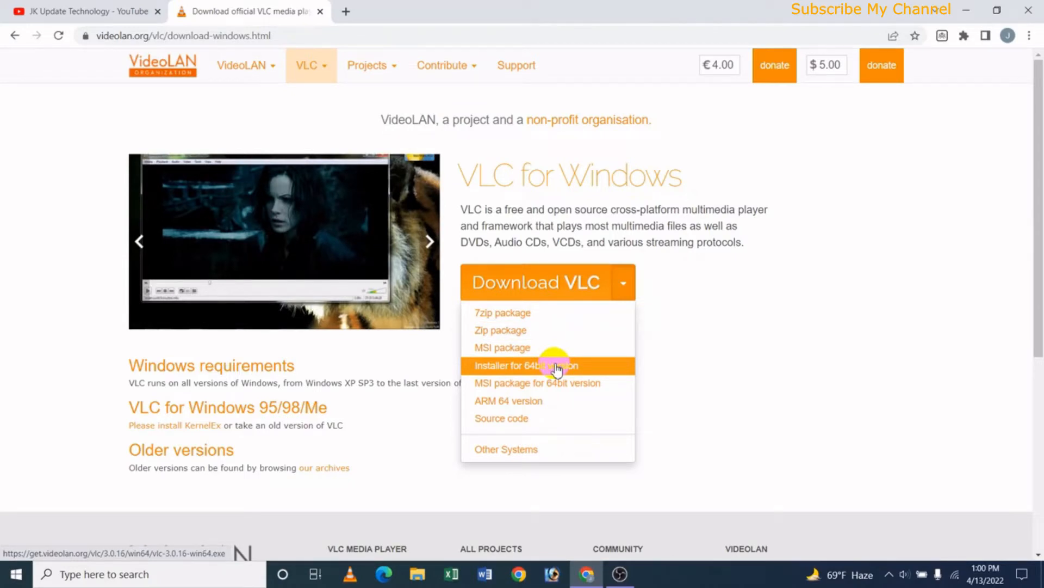
left_click(881, 288)
left_click(1028, 9)
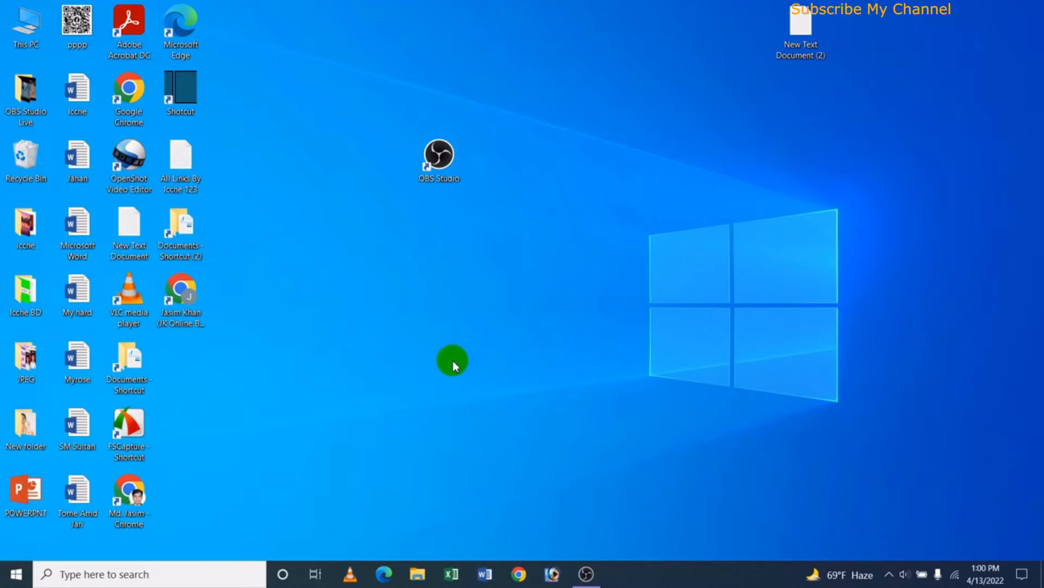
- Switch back to OBS Studio and add a new VLC Video Source with its default name, moving its properties dialog higher
left_click(587, 573)
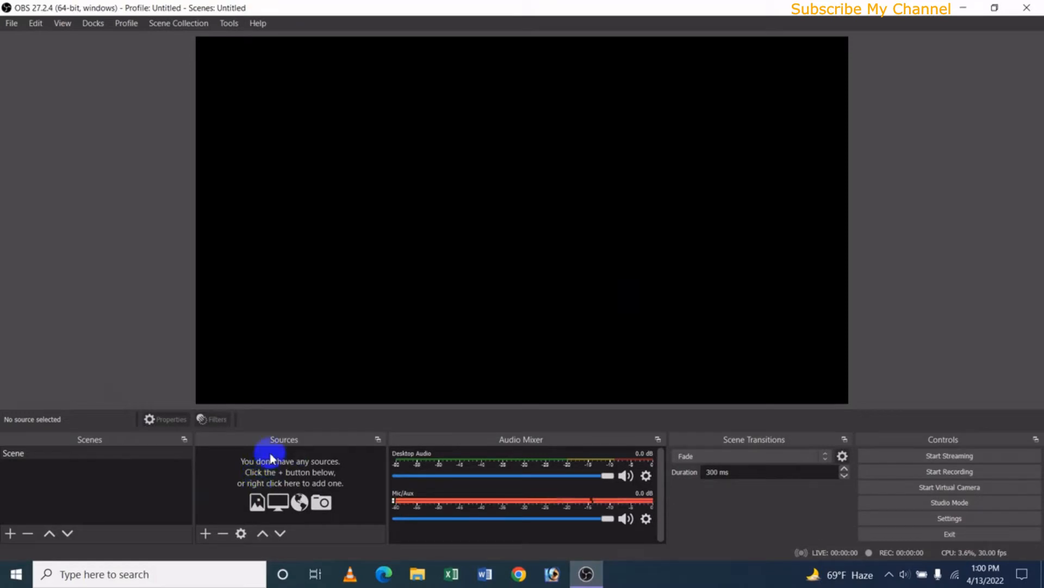
right_click(233, 482)
mouse_move(298, 486)
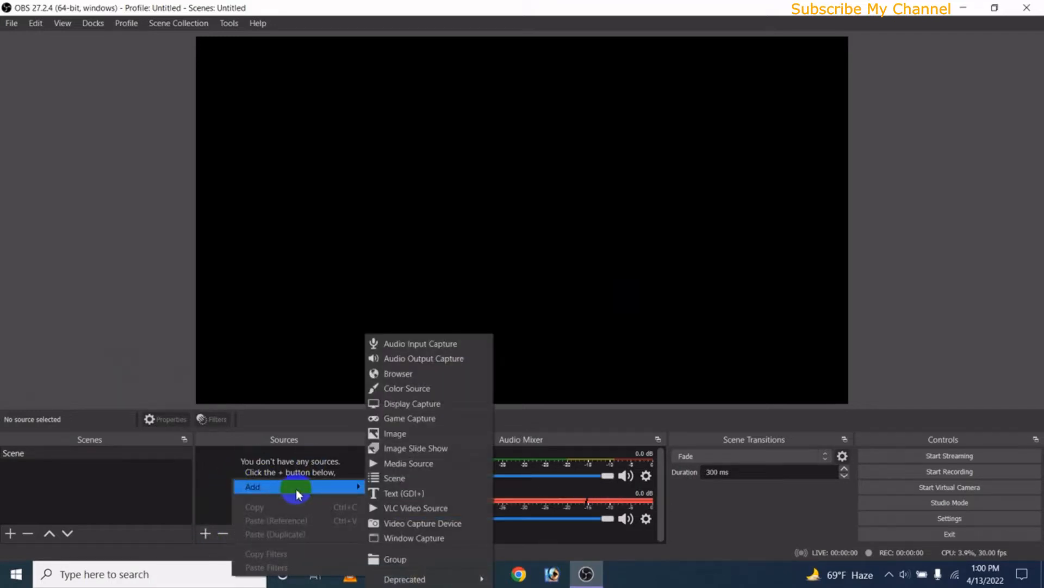
left_click(415, 508)
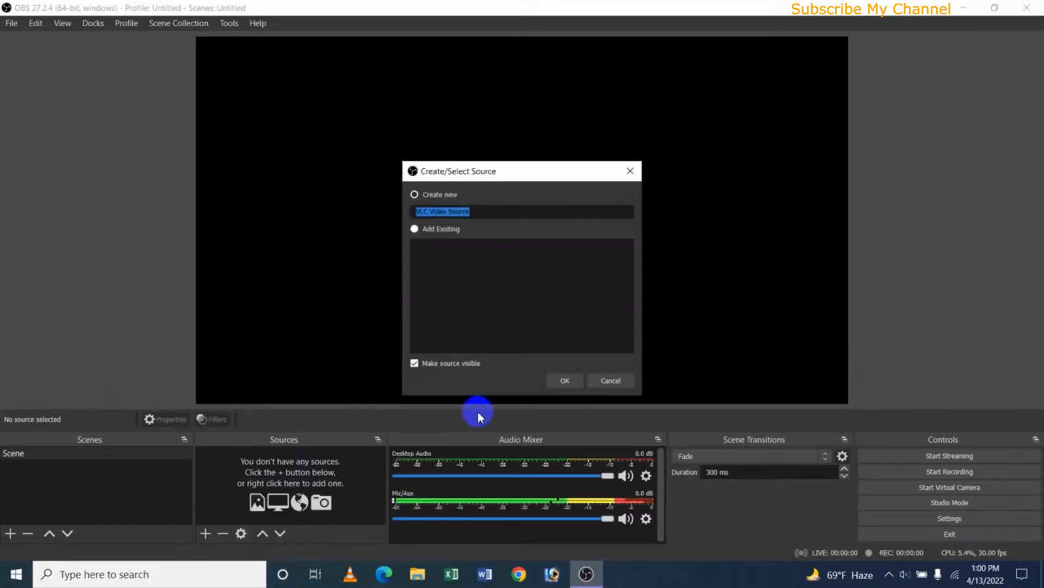
left_click(566, 383)
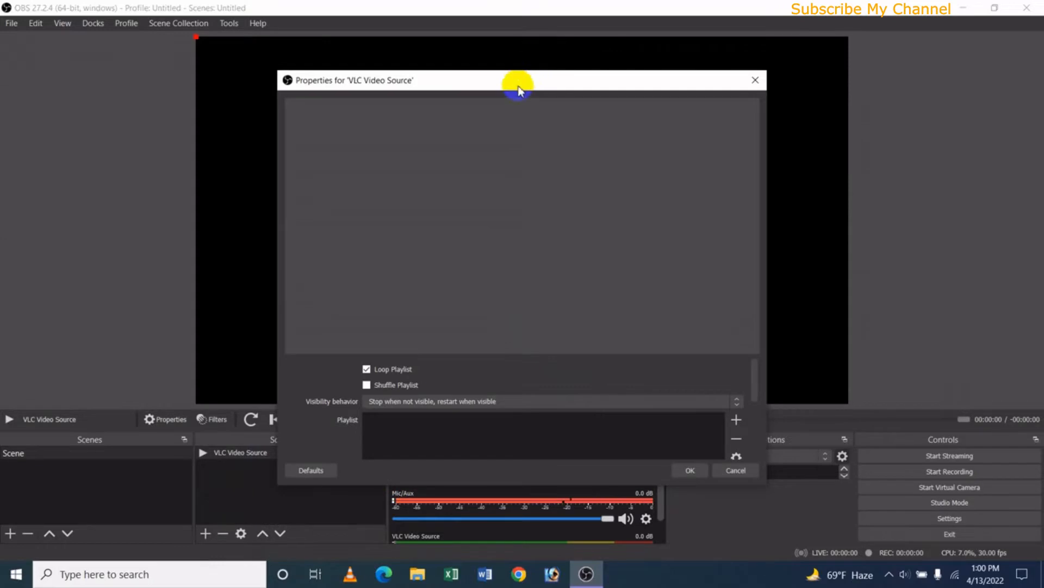
left_click_drag(518, 82, 509, 35)
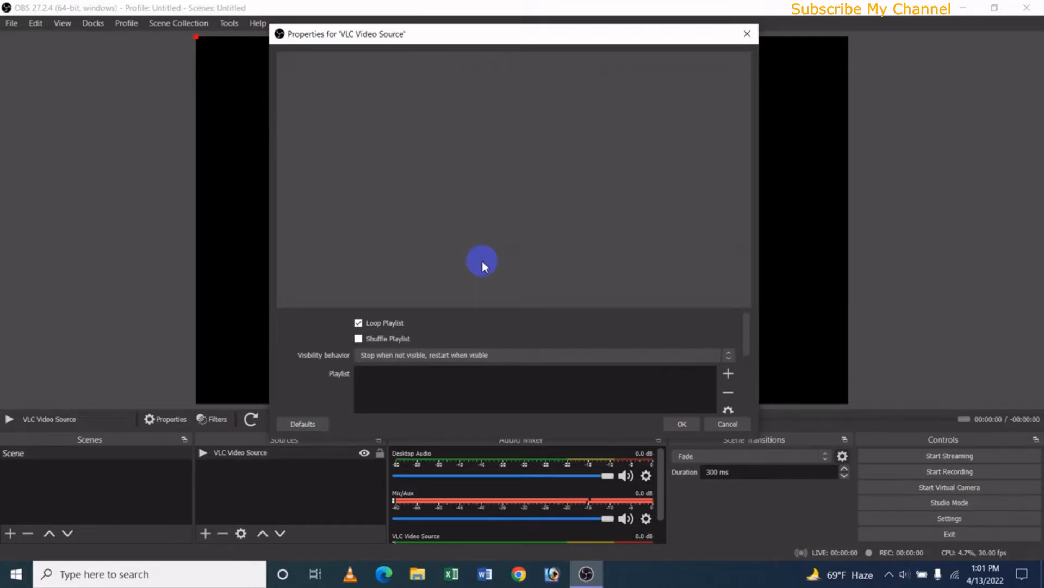
- Try the Loop Playlist and Shuffle Playlist options, leaving looping on and shuffling off
left_click(358, 323)
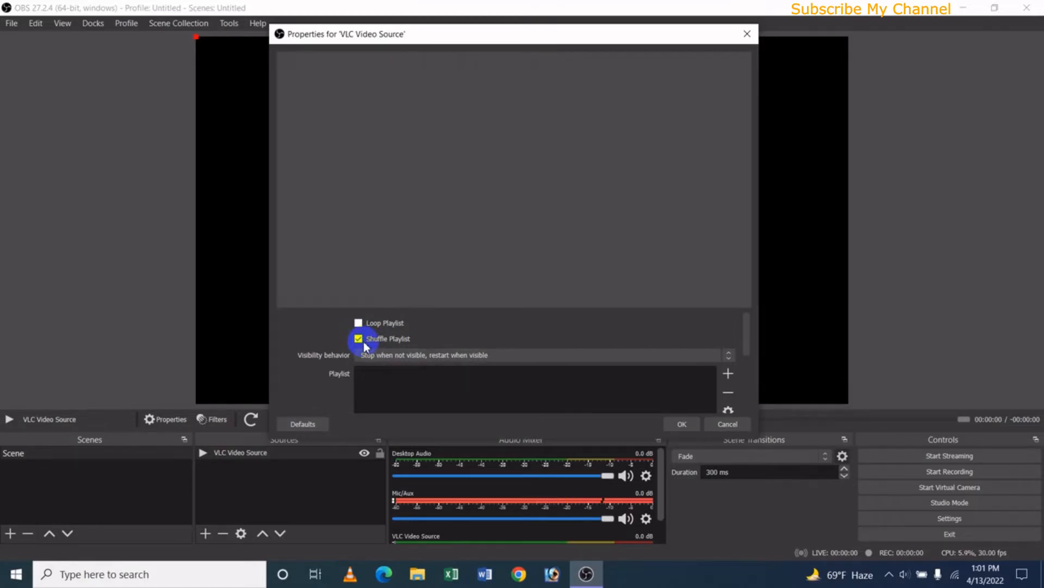
left_click(364, 344)
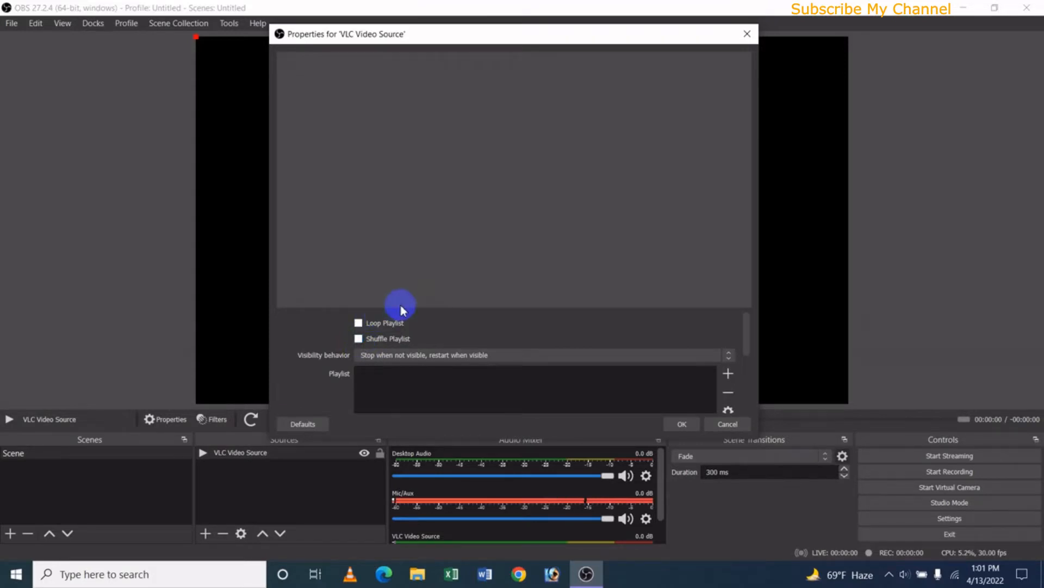
left_click(358, 323)
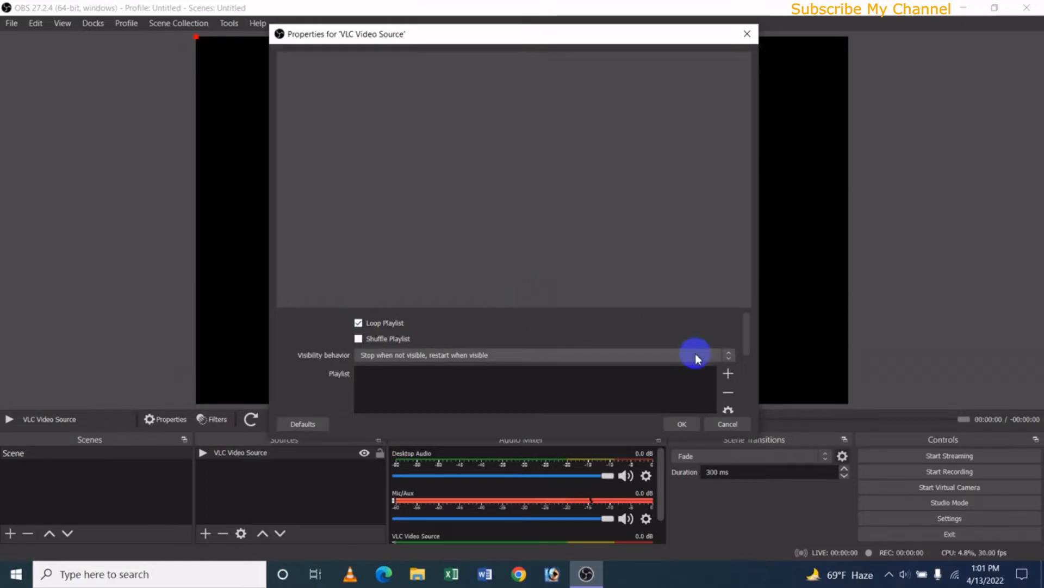
- Try the pause and always-play visibility behaviors, and restore "Stop when not visible, restart when visible"
mouse_move(747, 334)
left_mouse_down()
mouse_move(749, 345)
mouse_move(744, 336)
left_mouse_up()
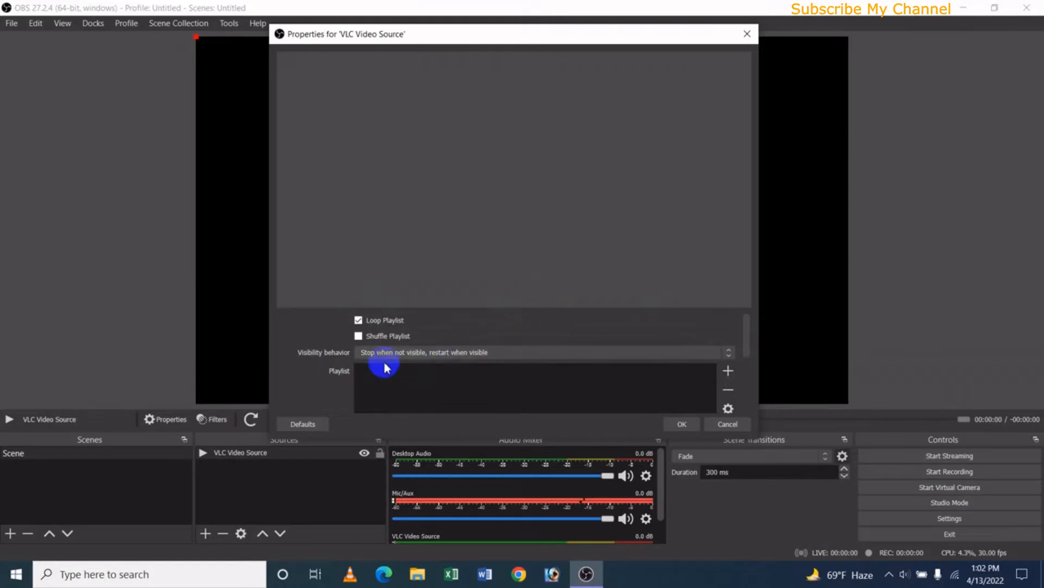
left_click(526, 351)
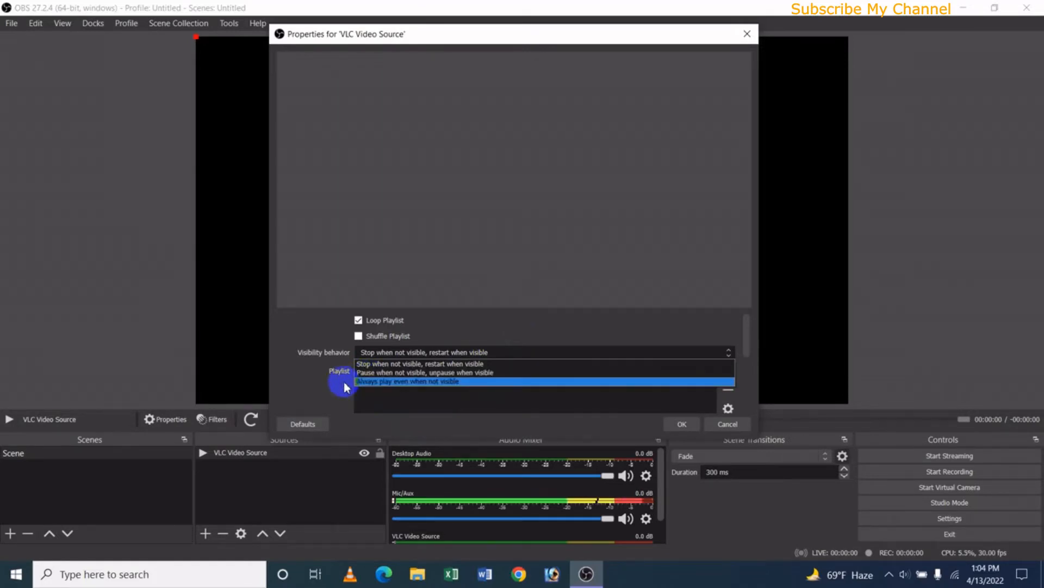
left_click(383, 373)
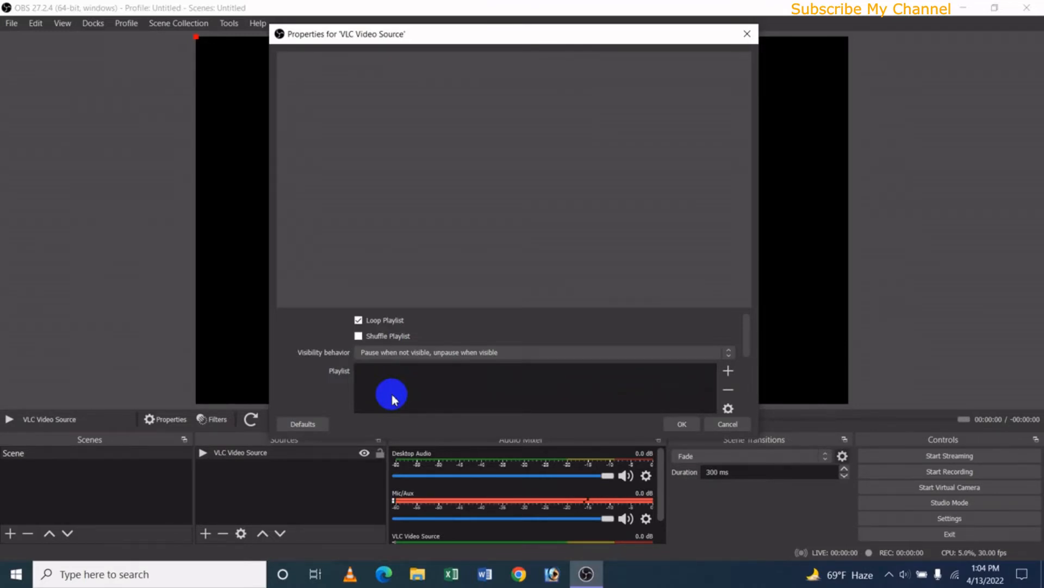
left_click(409, 352)
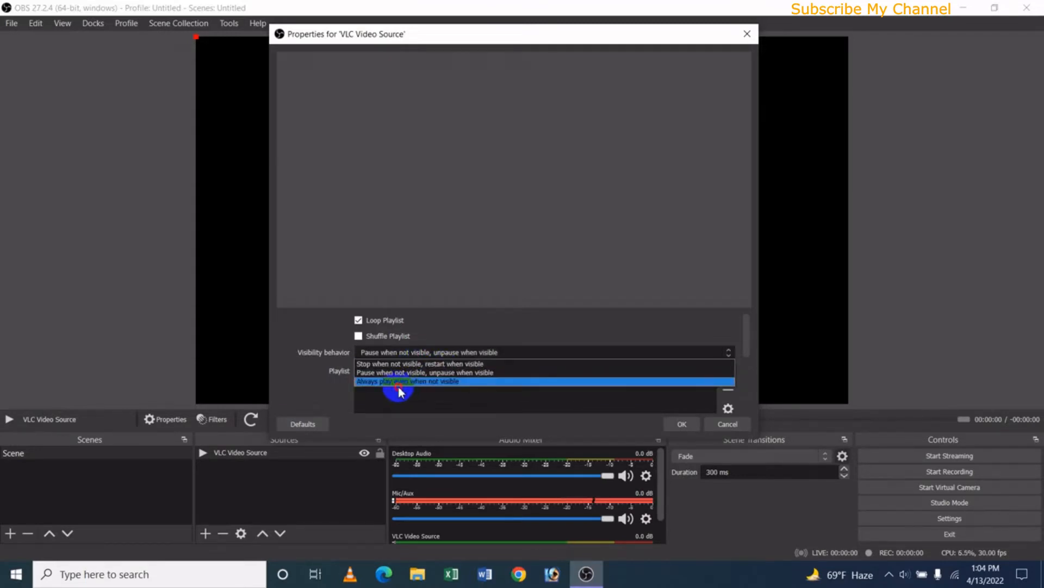
left_click(399, 392)
left_click(403, 353)
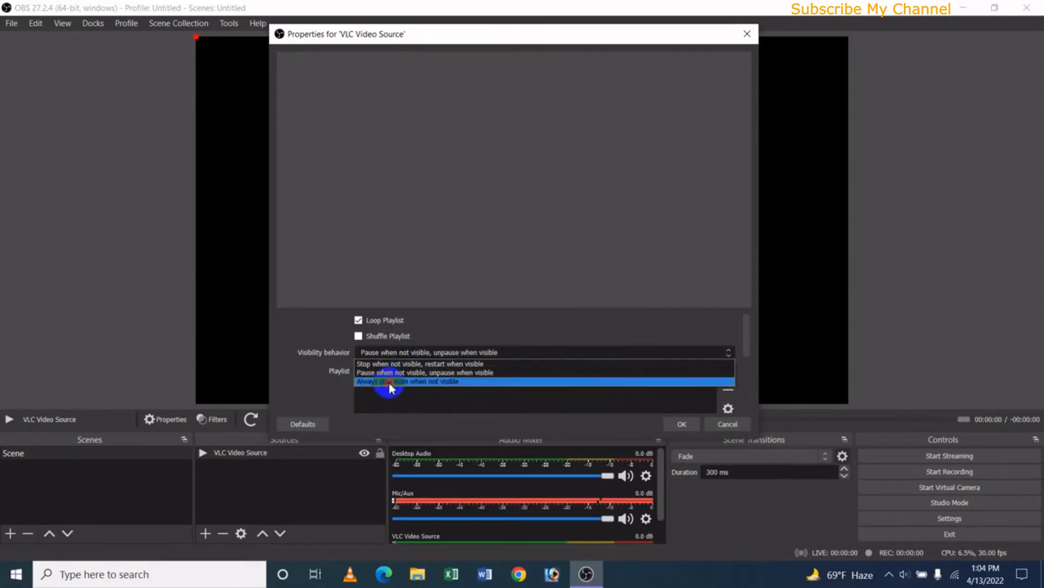
left_click(389, 382)
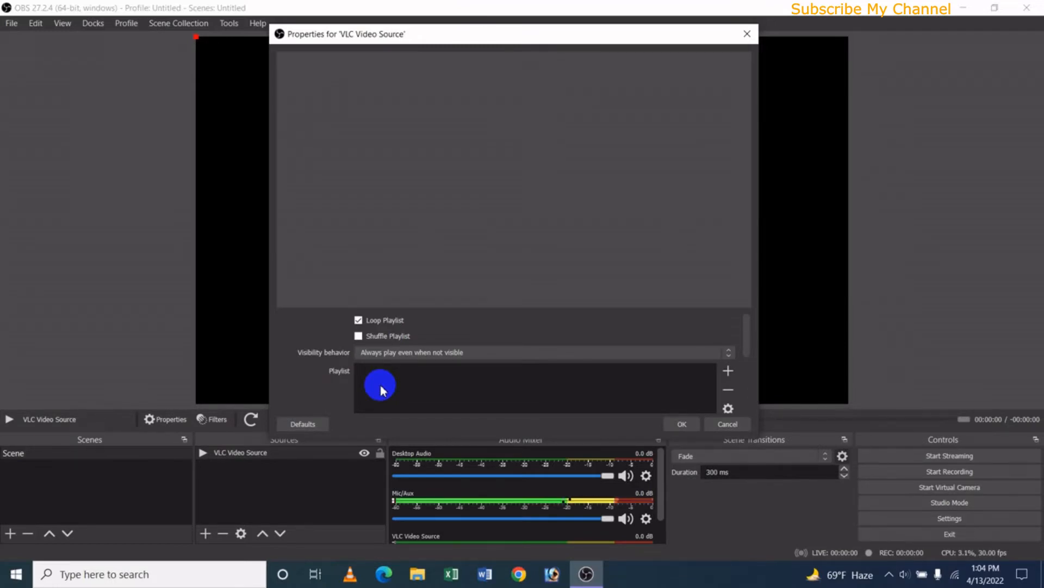
left_click(452, 355)
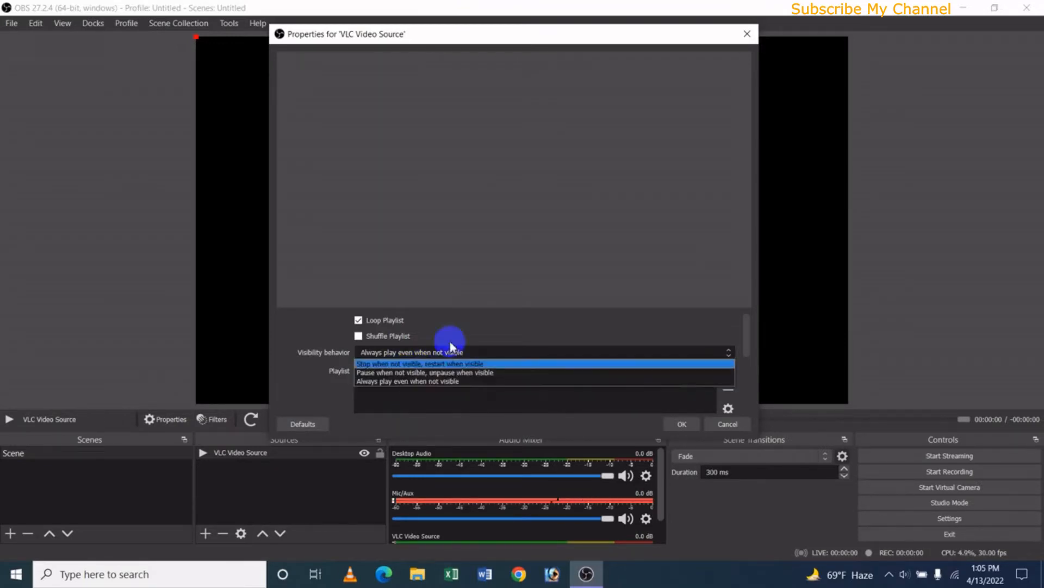
left_click(412, 363)
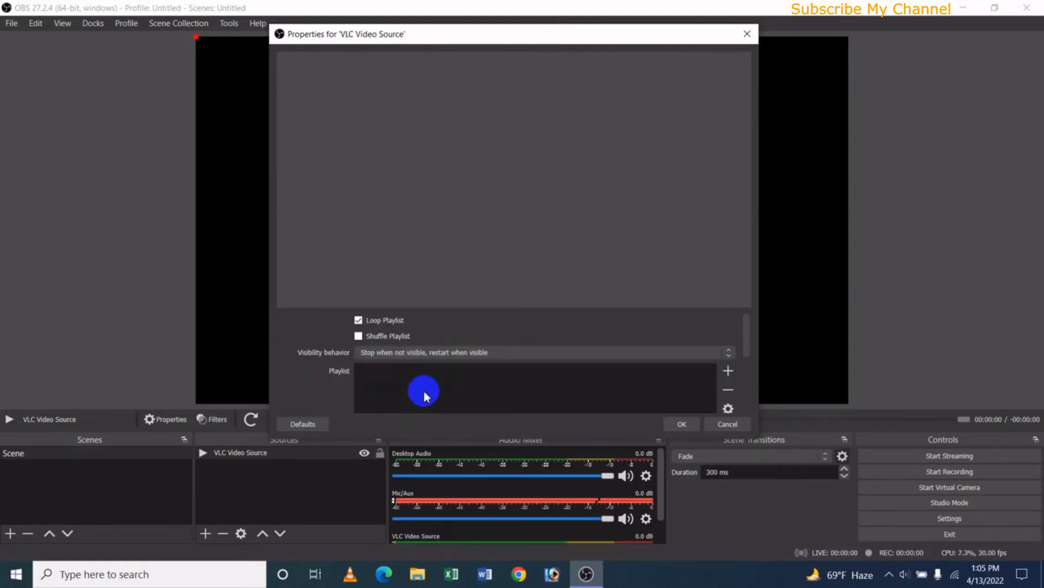
- Start adding files to the playlist, browse to the Desktop folder "OBS Studio Live", and review the file type options
left_click_drag(749, 338, 746, 344)
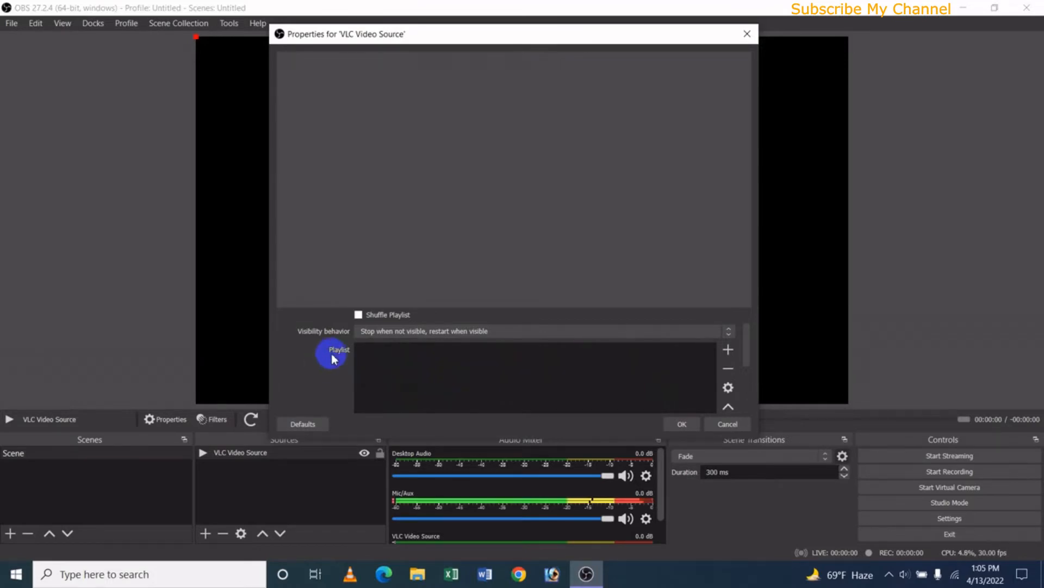
left_click(727, 351)
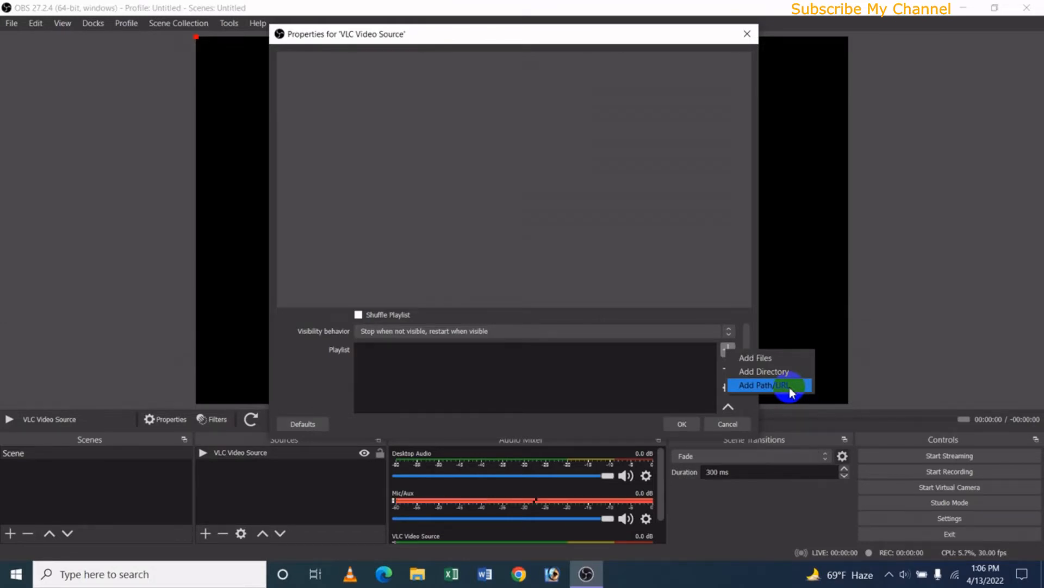
left_click(762, 357)
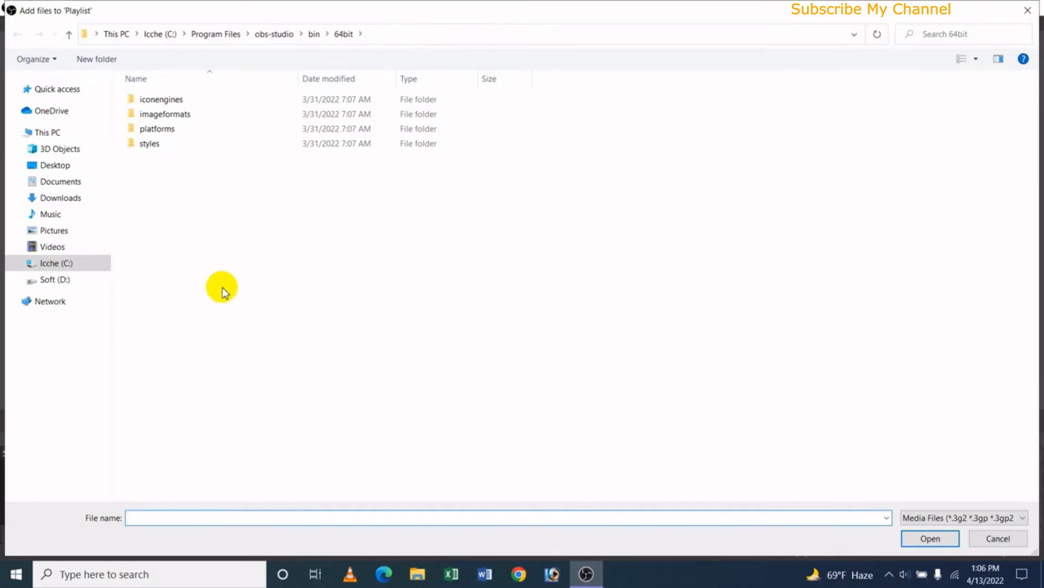
left_click(68, 166)
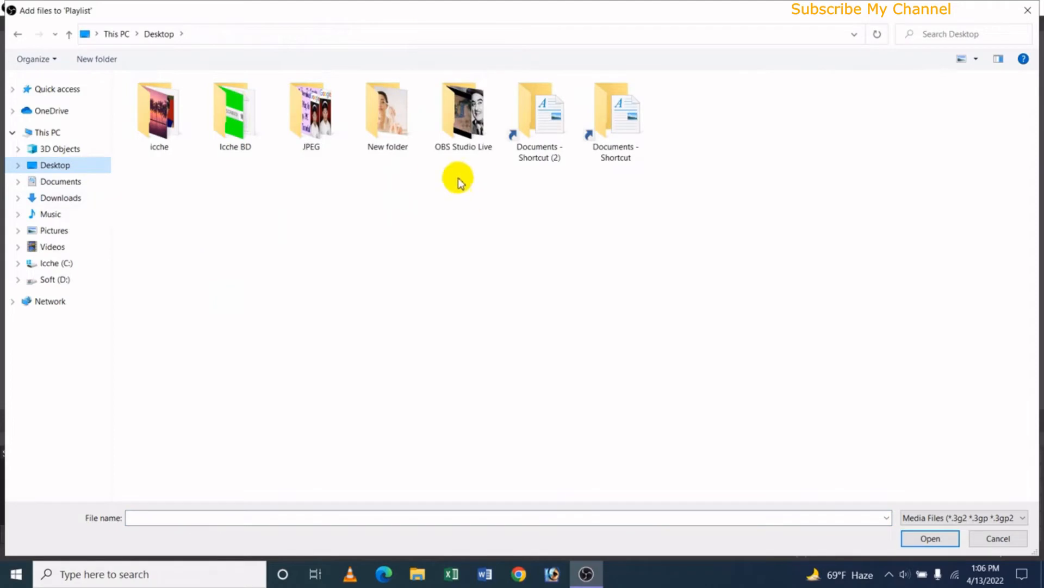
left_click(457, 147)
double_click(457, 147)
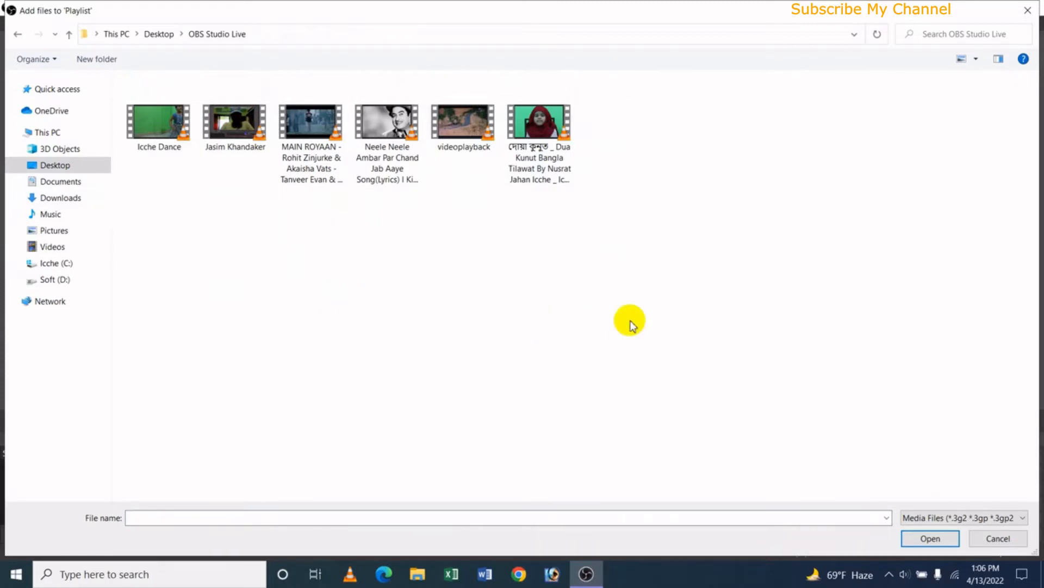
left_click(1023, 517)
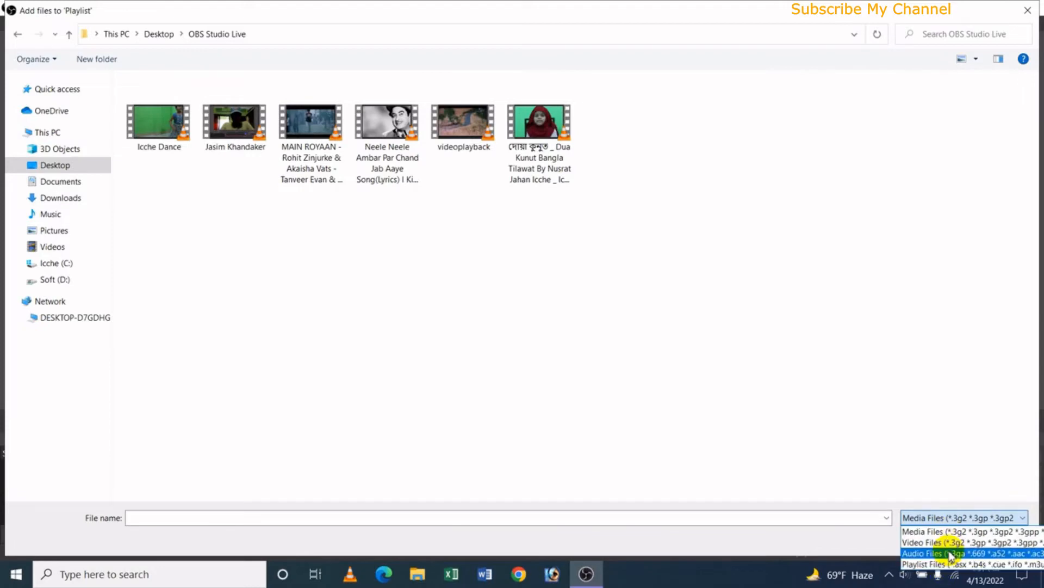
left_click(640, 367)
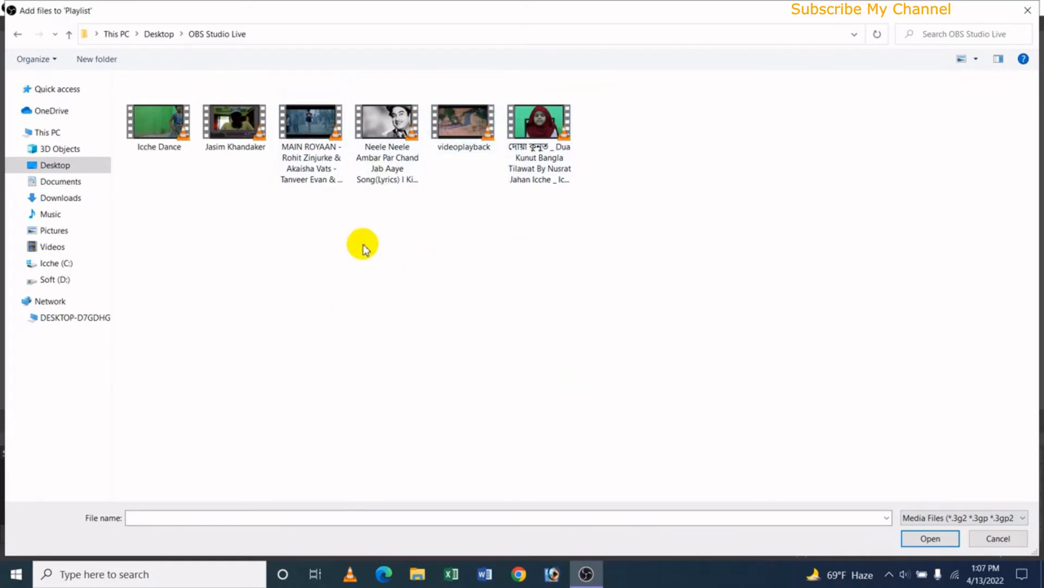
- Add all the videos in the "OBS Studio Live" folder to the playlist
key("ctrl+a")
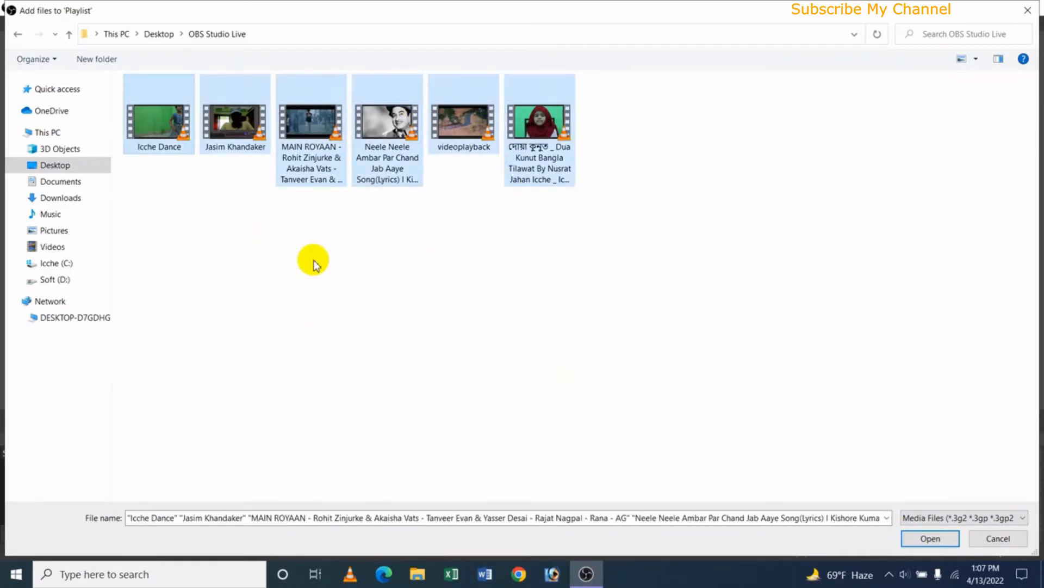
left_click(314, 265)
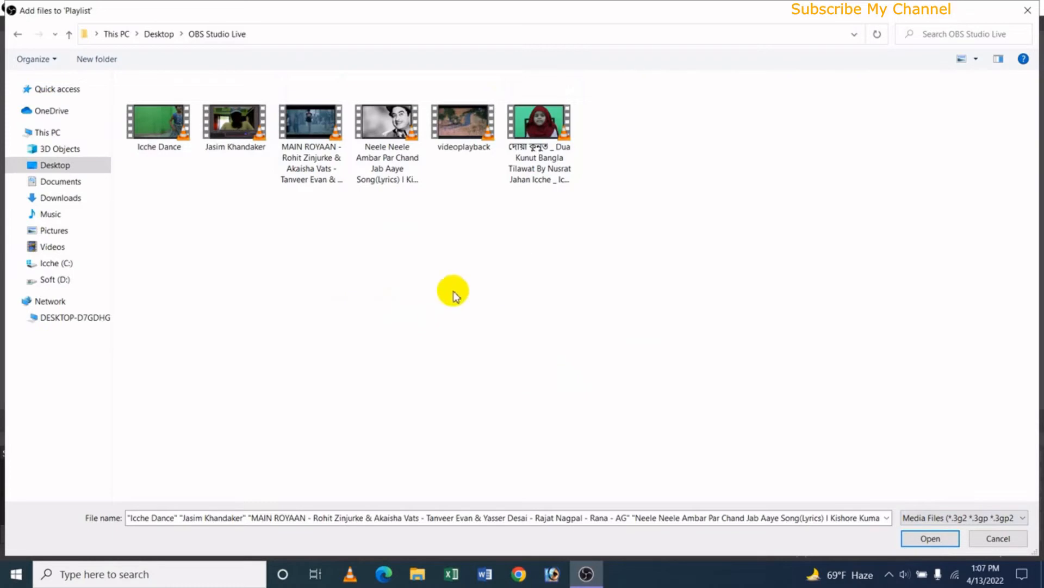
left_click(434, 340)
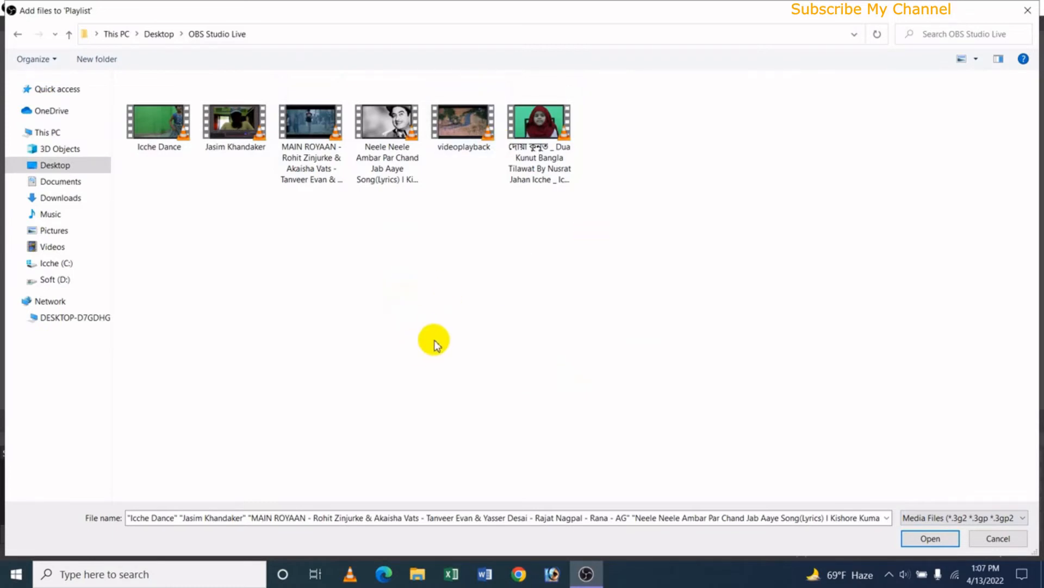
key("ctrl+a")
left_click(919, 539)
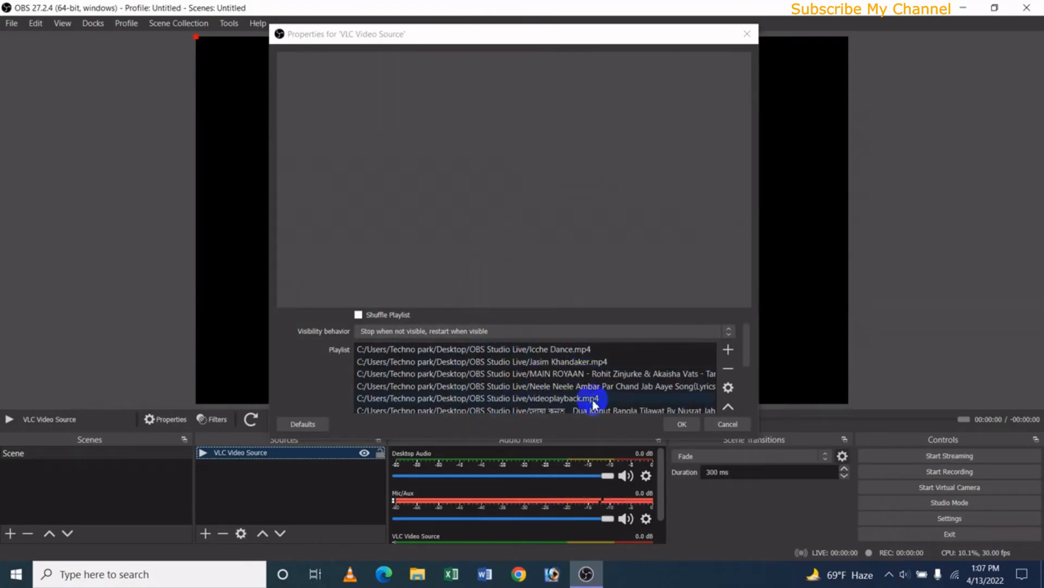
- Move videoplayback.mp4 up to the first place in the playlist
left_click_drag(746, 356, 746, 354)
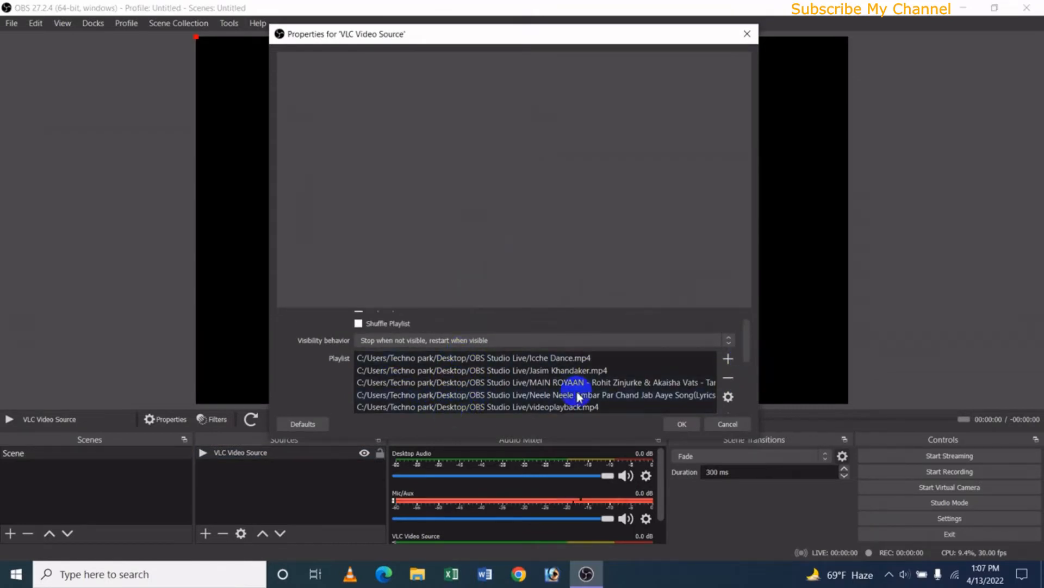
left_click(506, 407)
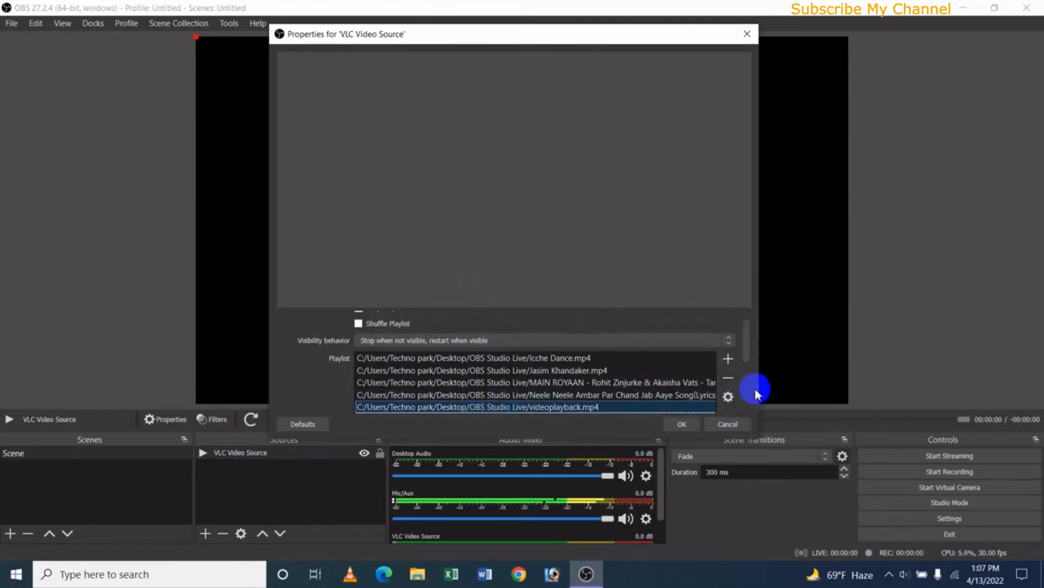
scroll(750, 356, "down", 2)
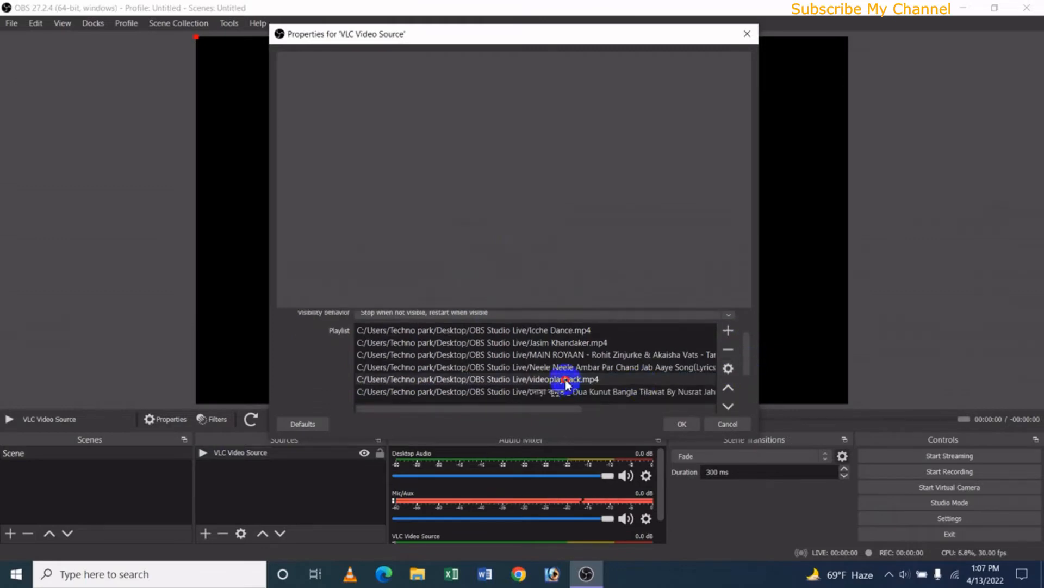
left_click(728, 390)
left_click(729, 390)
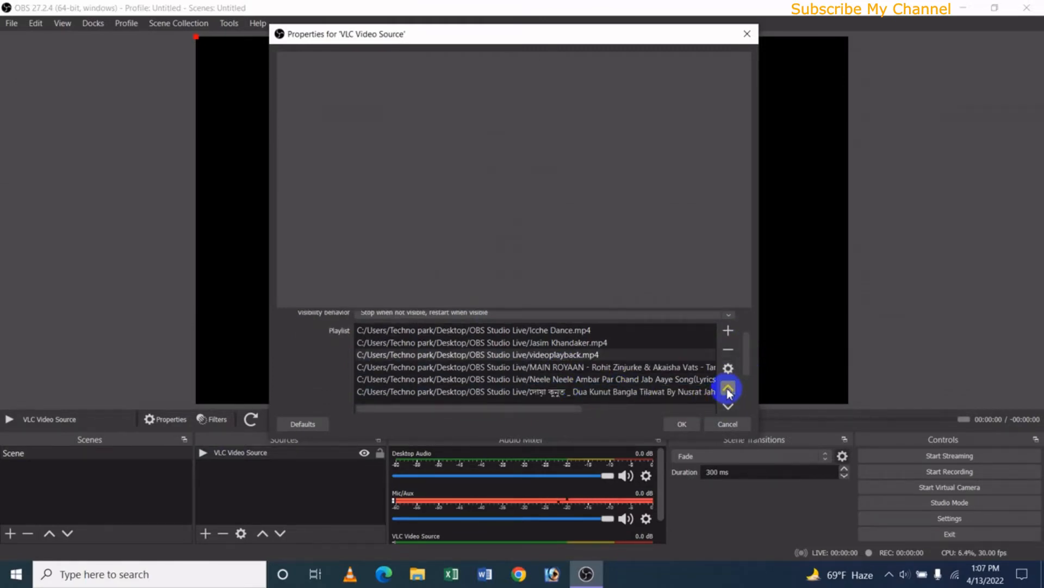
left_click(728, 390)
left_click(728, 389)
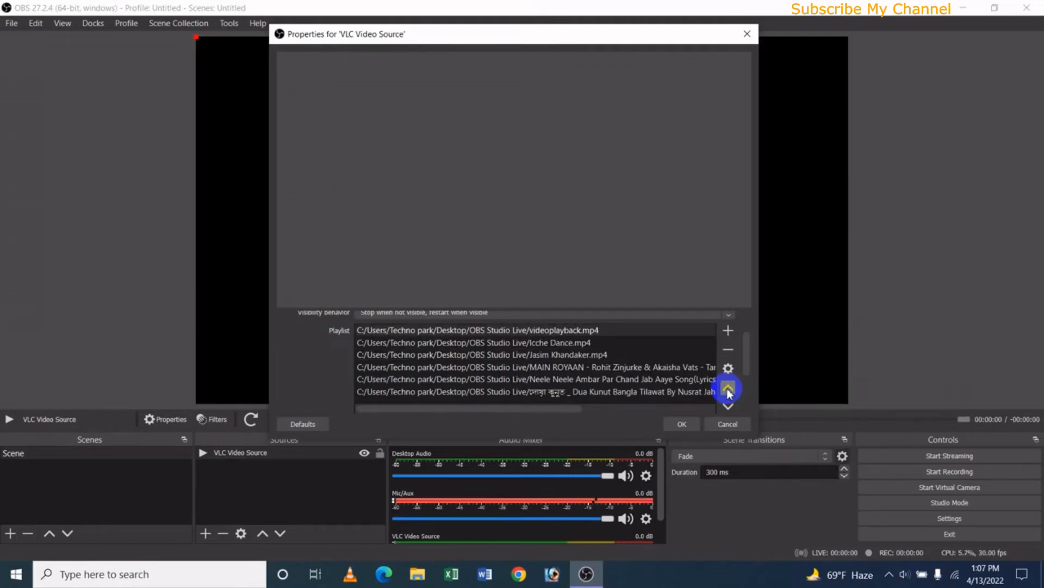
- Move the dance video two places down the playlist and remove the "MAIN ROYAAN" video
left_click(571, 345)
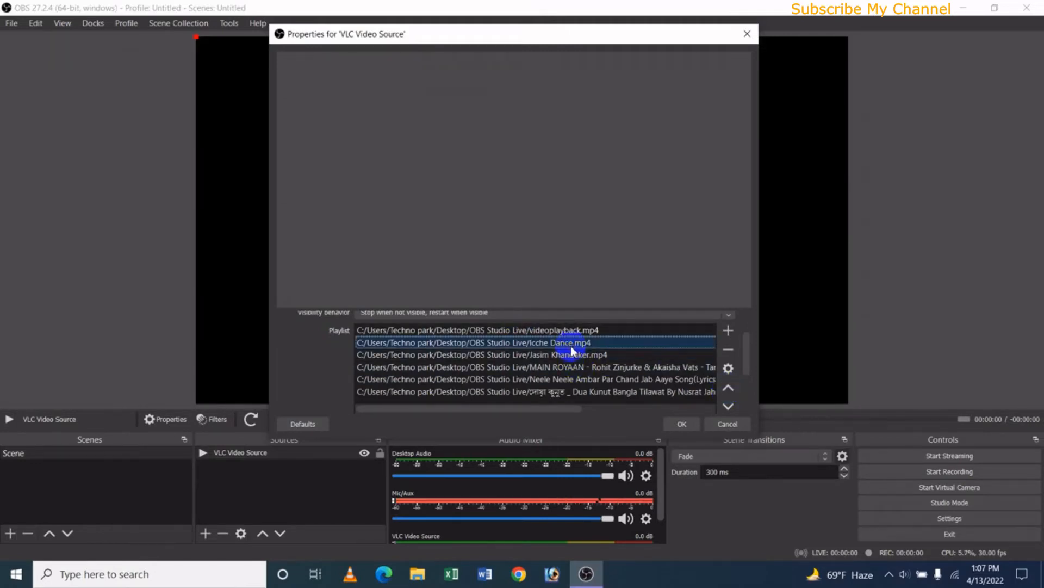
left_click(729, 406)
left_click(728, 406)
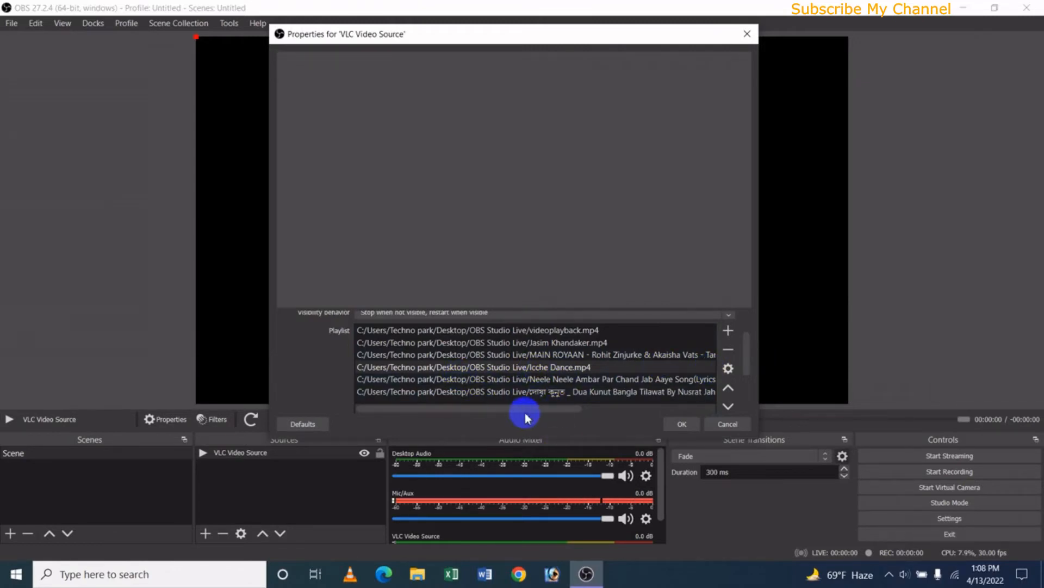
left_click(545, 355)
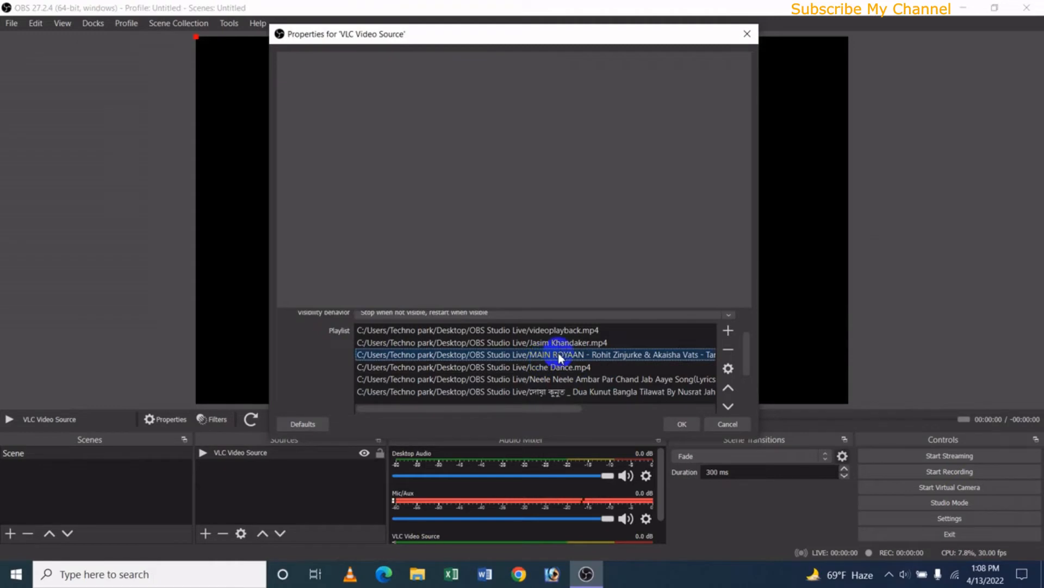
left_click(728, 349)
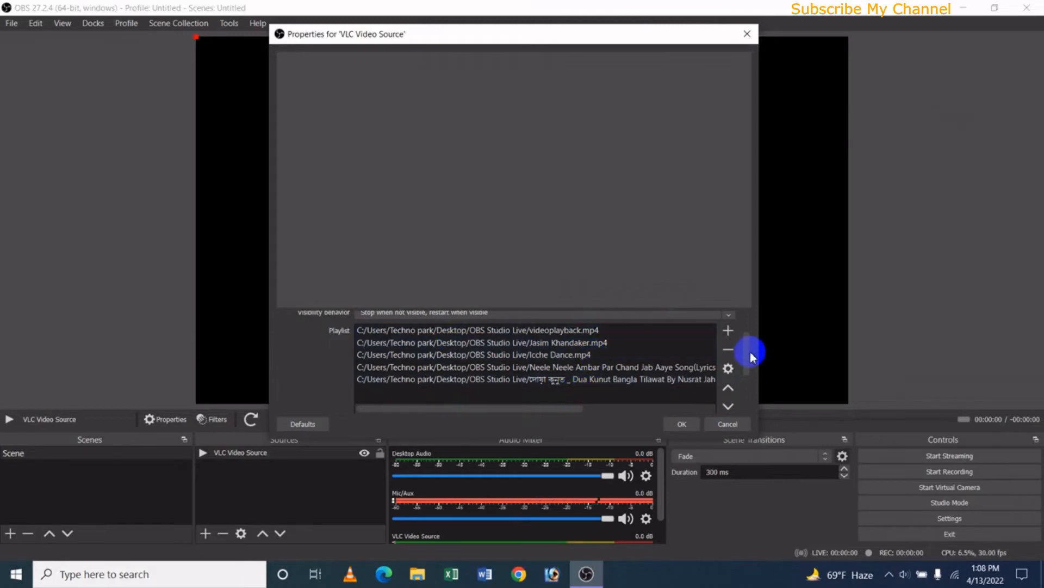
- Review the network caching, audio track and subtitle settings, and accept the VLC Video Source properties
left_click_drag(749, 352, 754, 394)
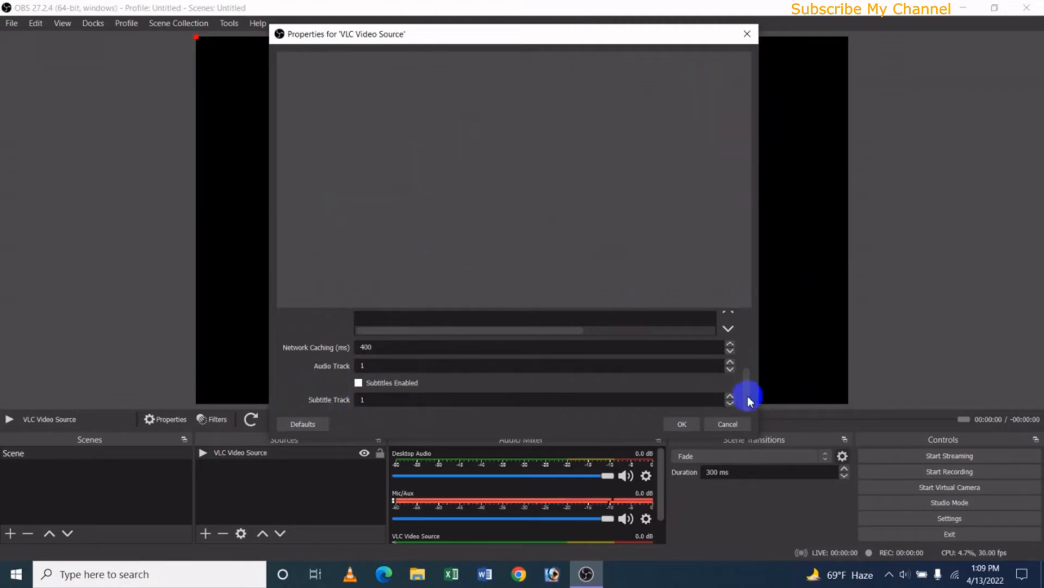
left_click_drag(747, 396, 749, 343)
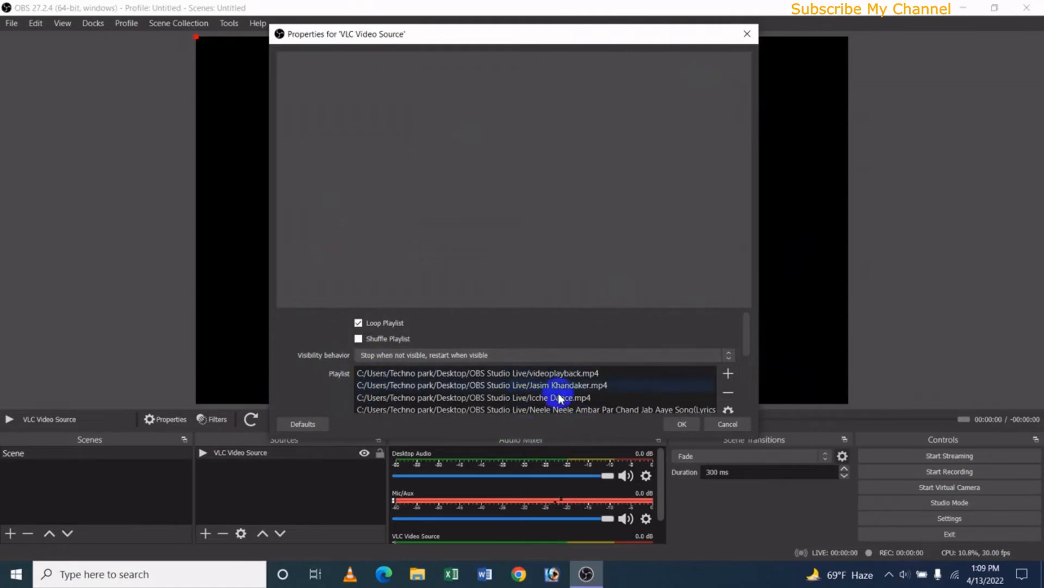
left_click(682, 423)
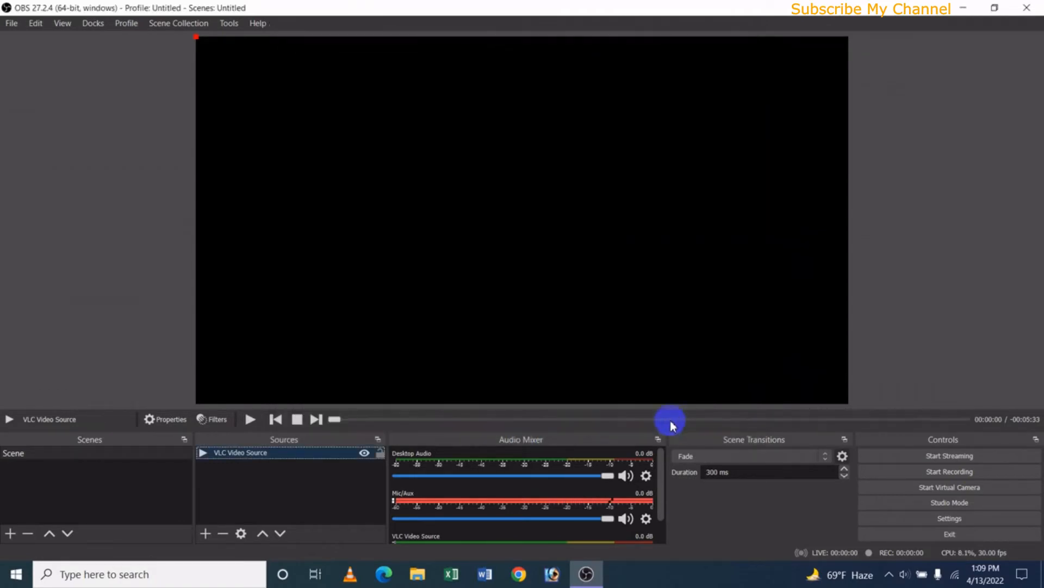
- Preview the playlist in the scene by skipping forward through its videos
left_click(379, 314)
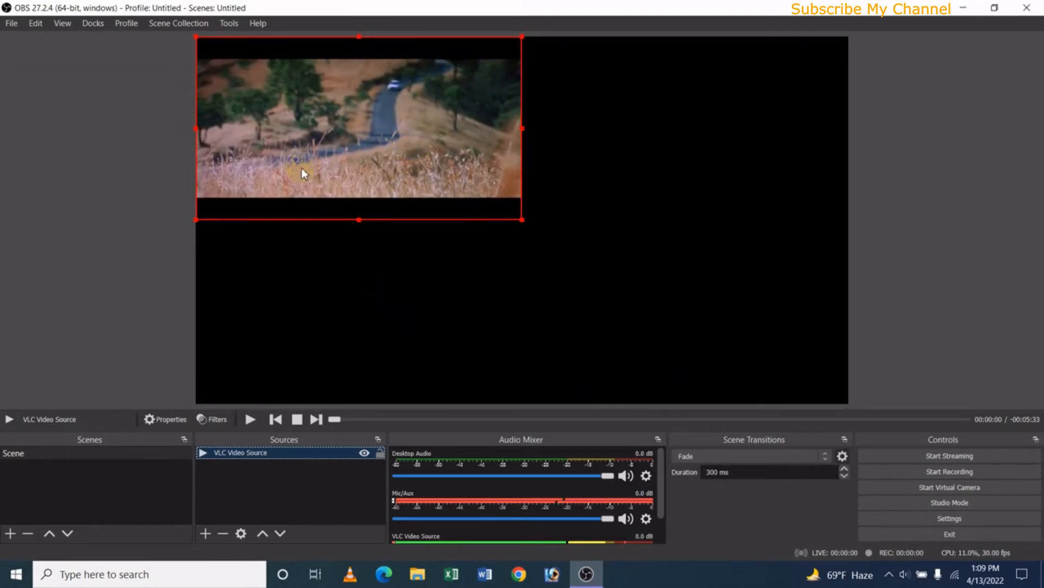
left_click(317, 419)
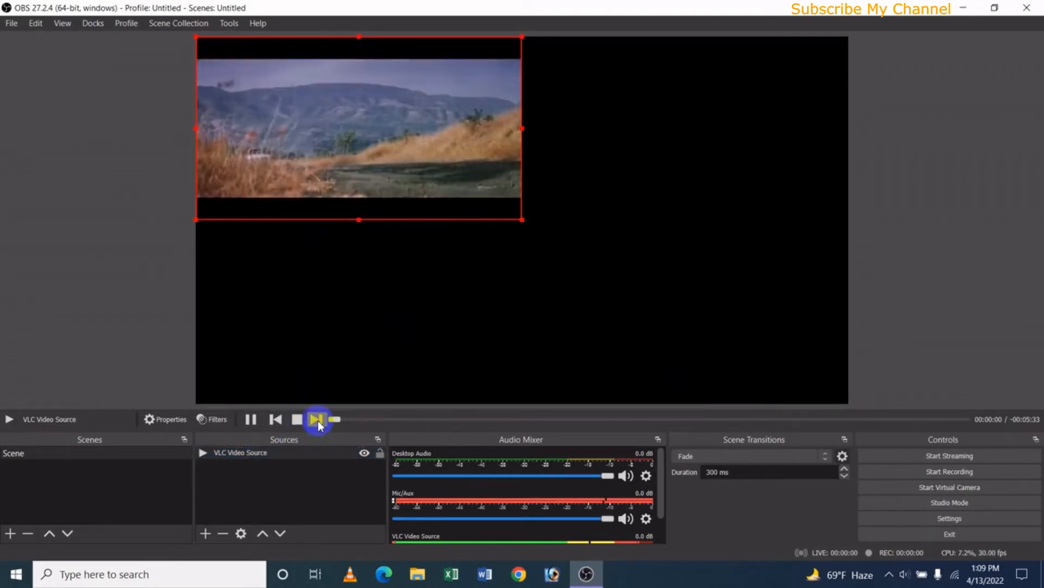
left_click(317, 420)
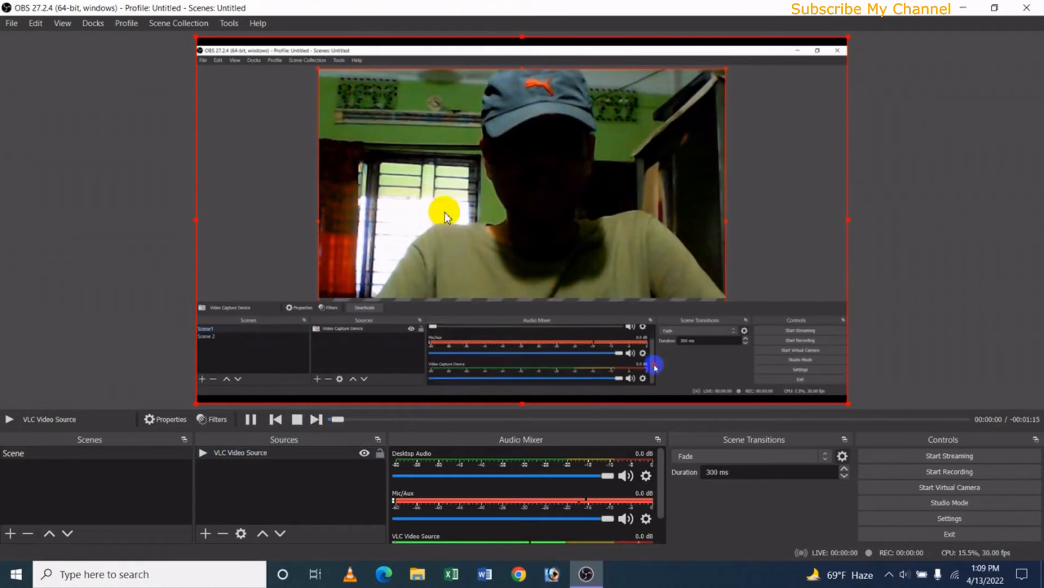
left_click(318, 420)
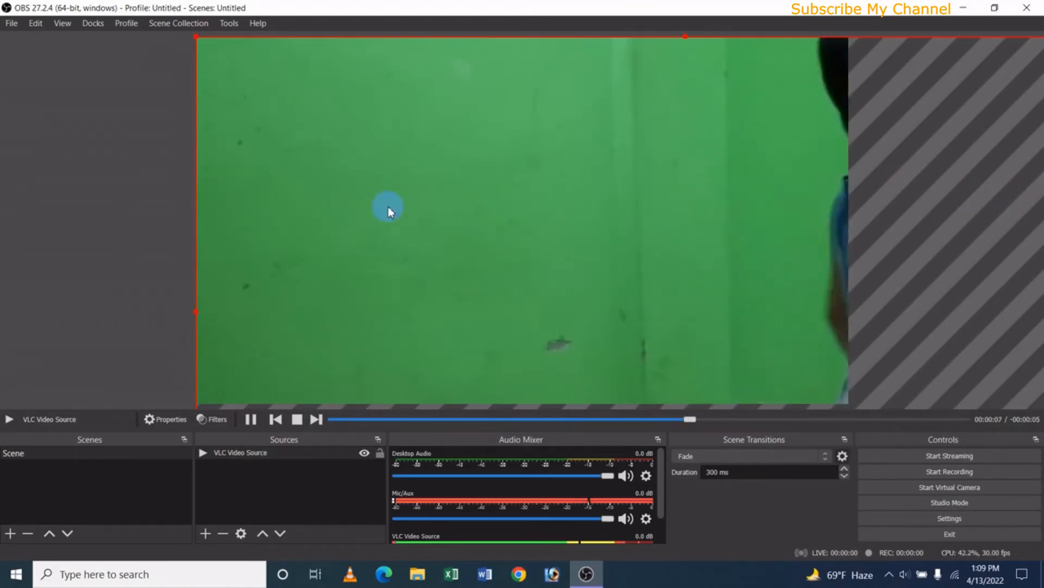
- Transform the VLC Video Source with Fit to screen
right_click(246, 459)
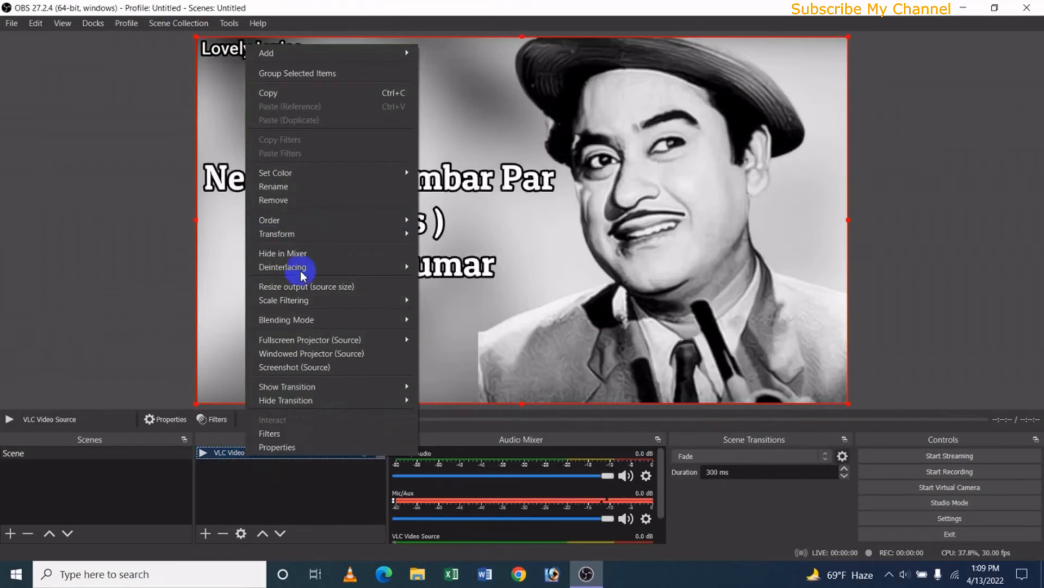
mouse_move(305, 242)
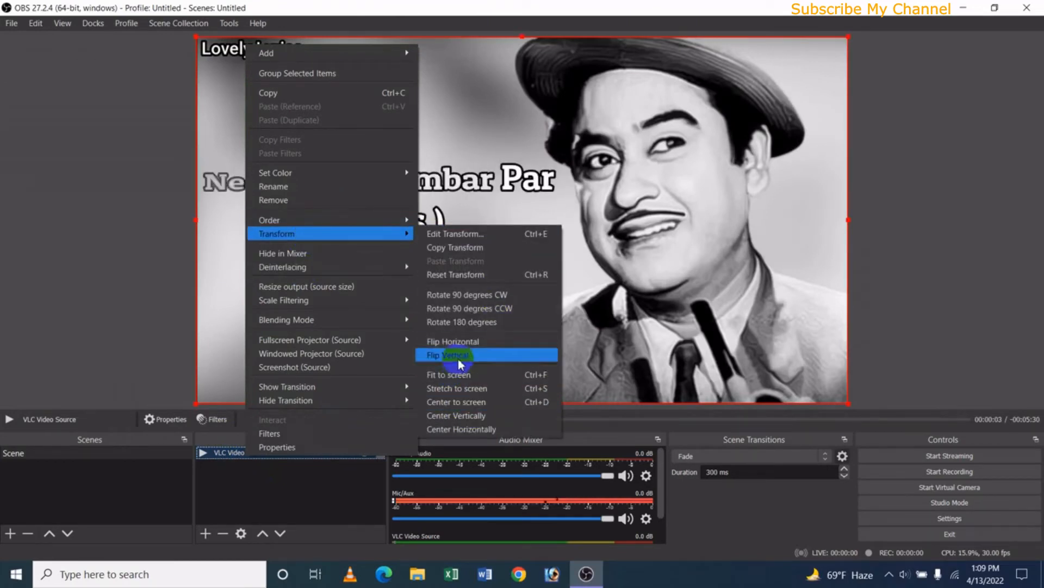
left_click(459, 377)
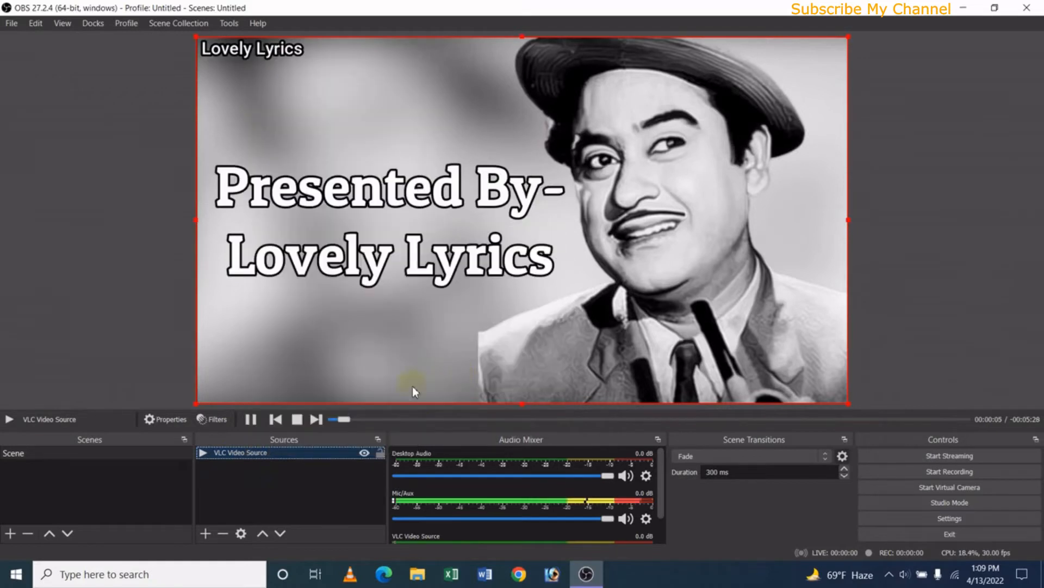
- Skip forward through the playlist to the dance video, and pause and resume its playback
left_click(316, 419)
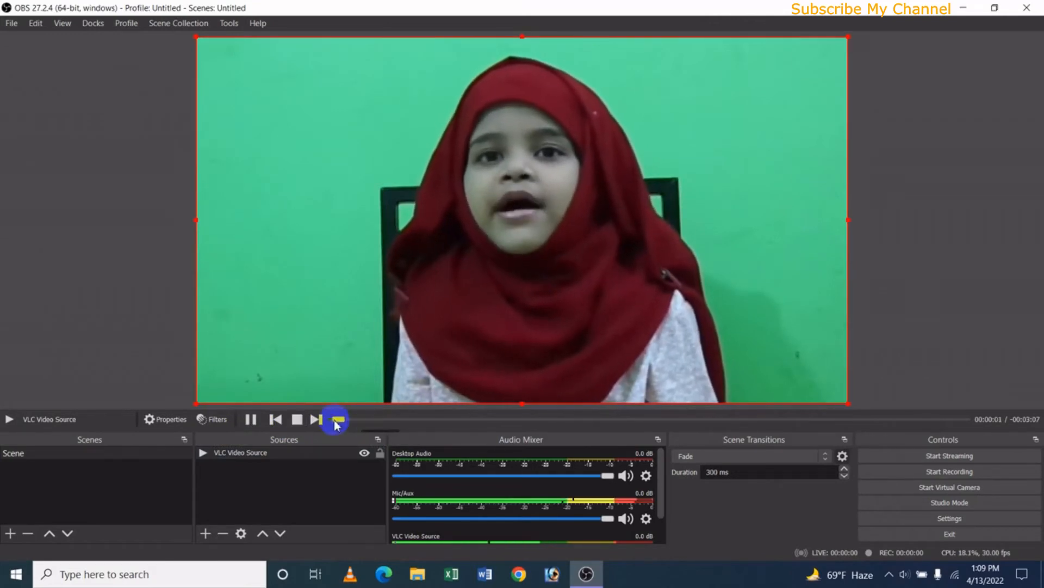
left_click(317, 420)
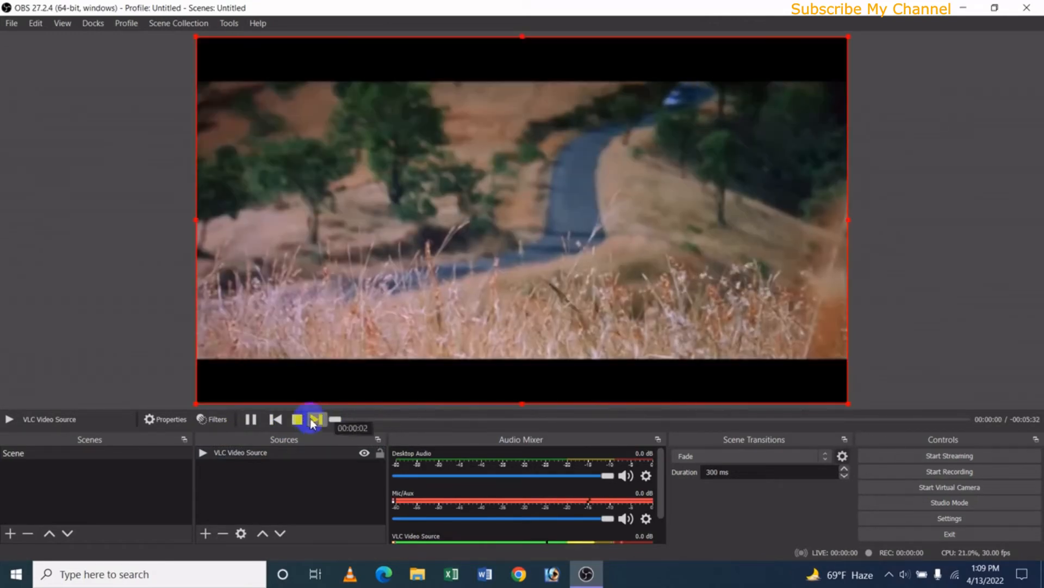
left_click(316, 419)
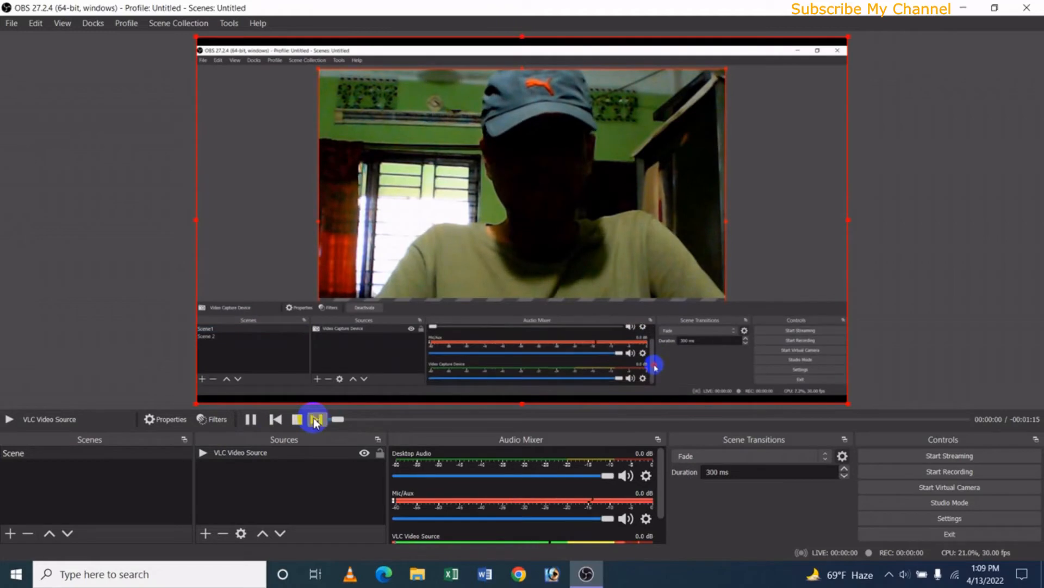
left_click(316, 419)
left_click(251, 420)
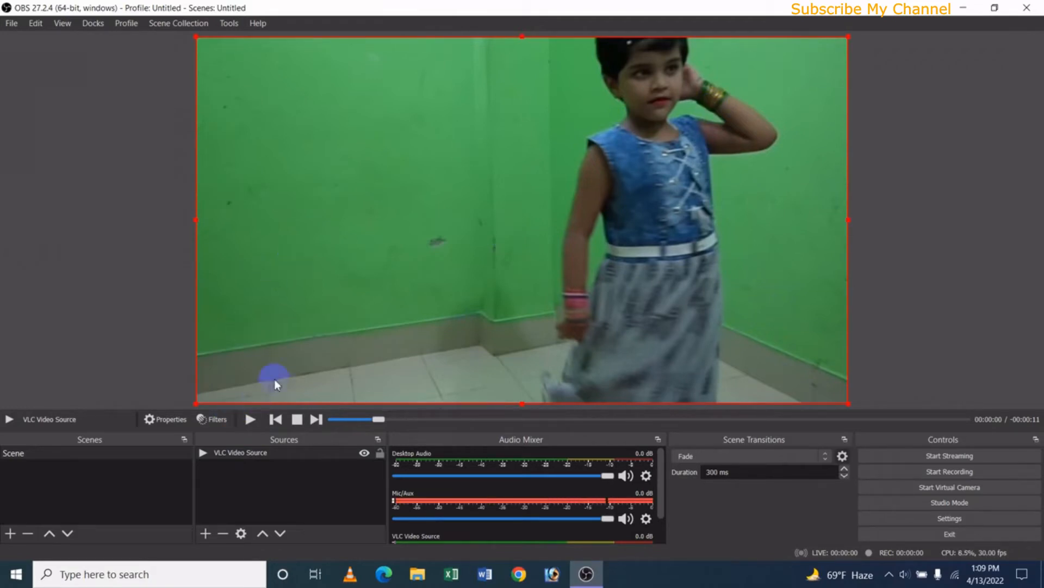
left_click(252, 424)
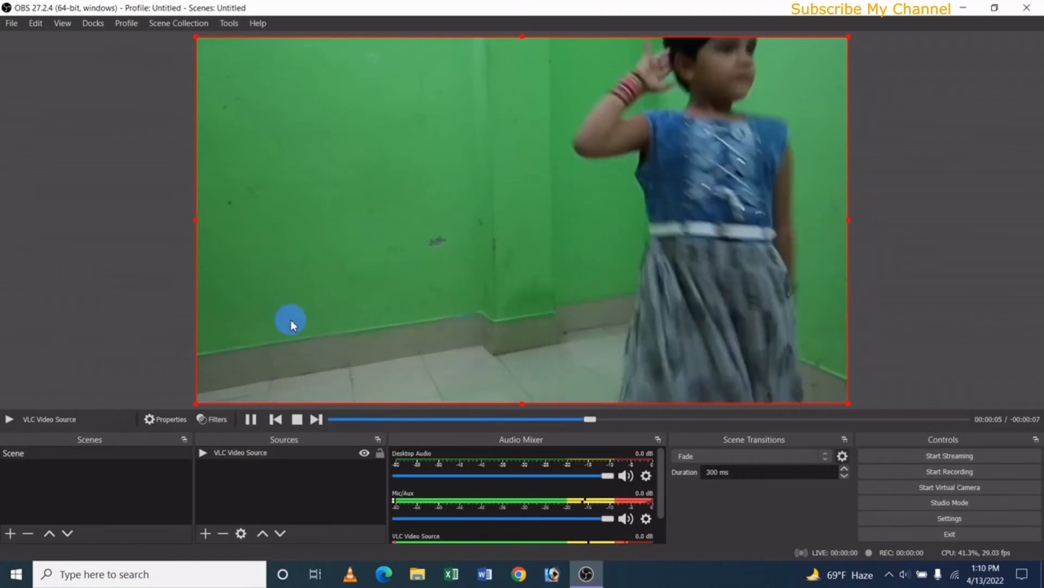
- Pause playback and set the VLC Video Source's audio monitoring to Monitor and Output in Advanced Audio Properties
left_click(250, 418)
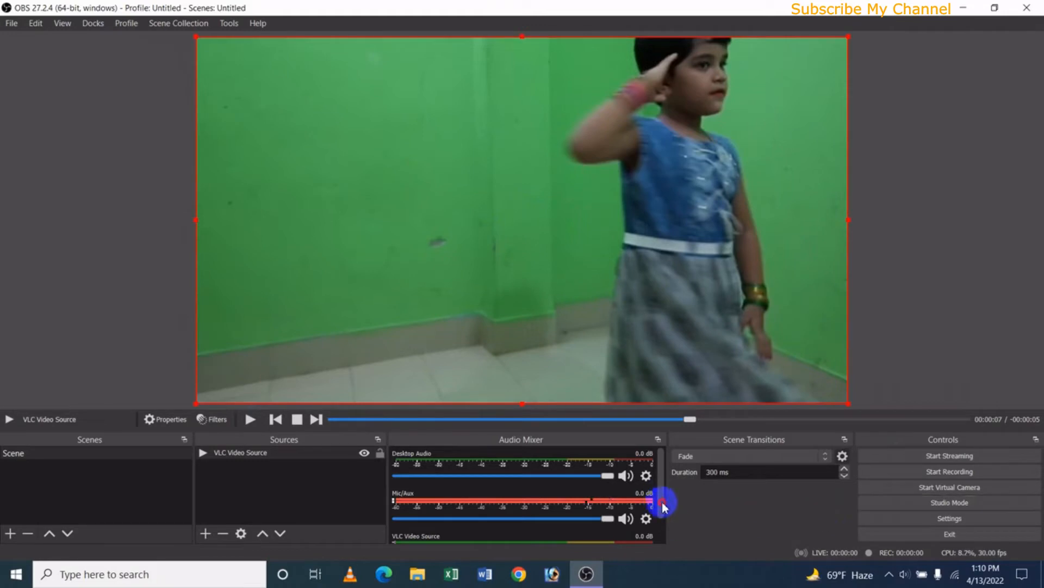
scroll(662, 501, "down", 2)
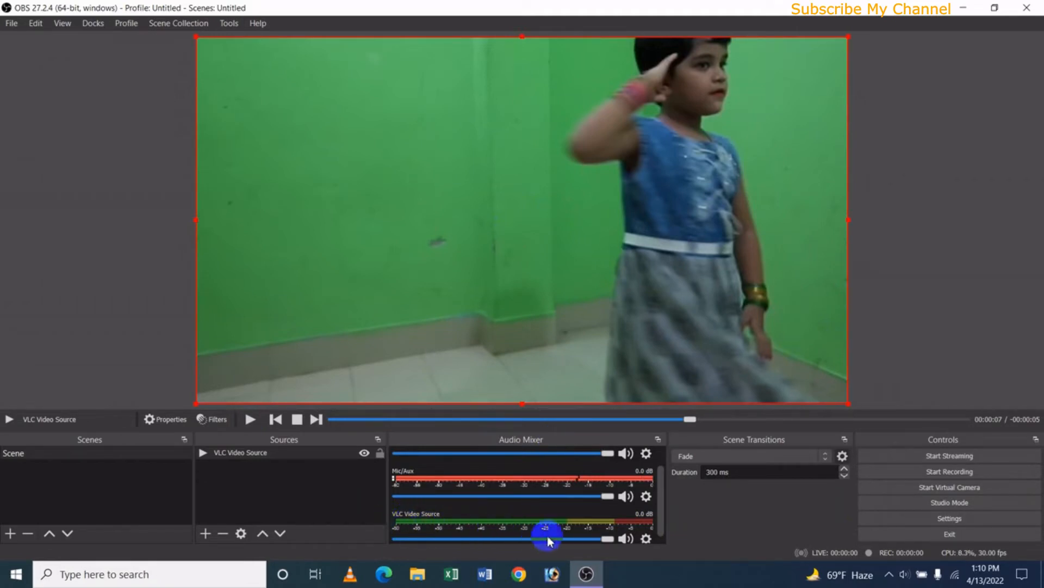
scroll(663, 536, "down", 1)
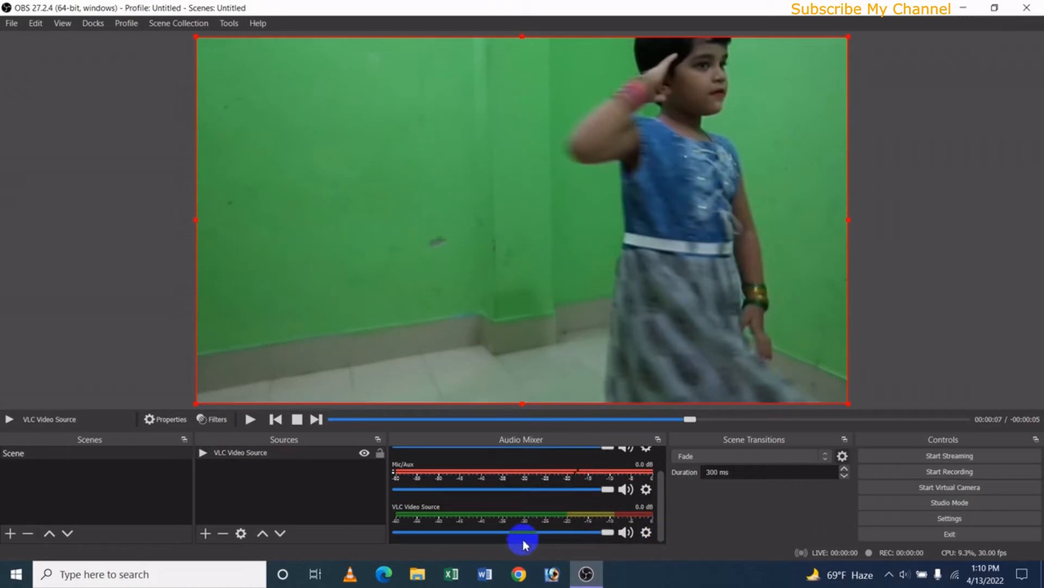
left_click(647, 535)
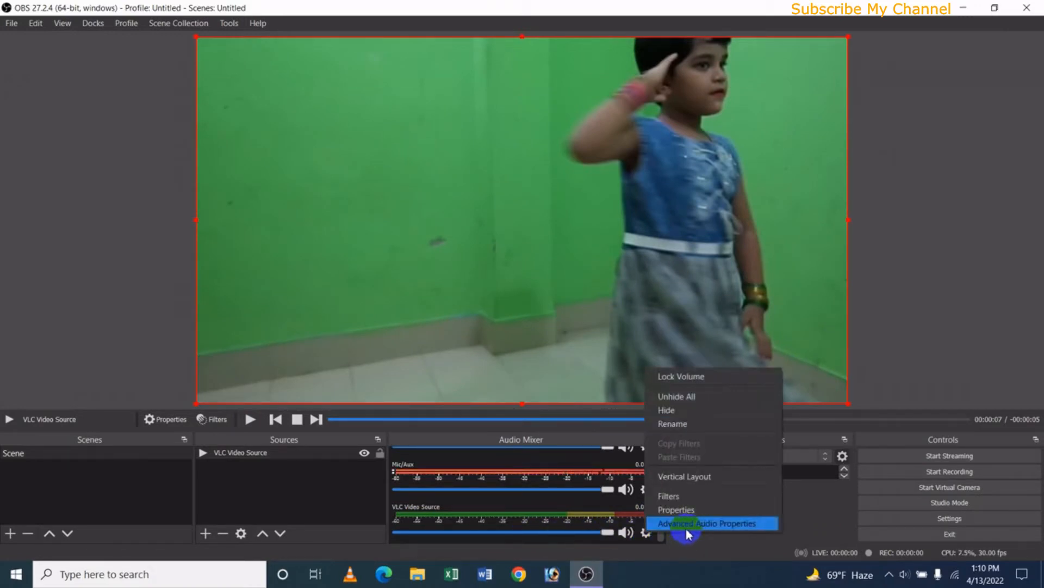
left_click(726, 525)
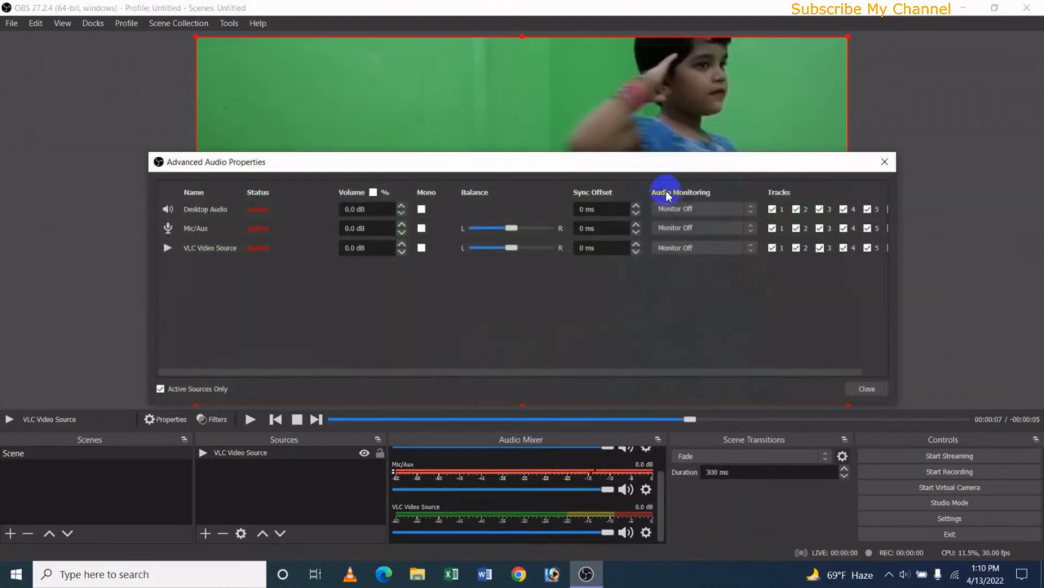
left_click(713, 254)
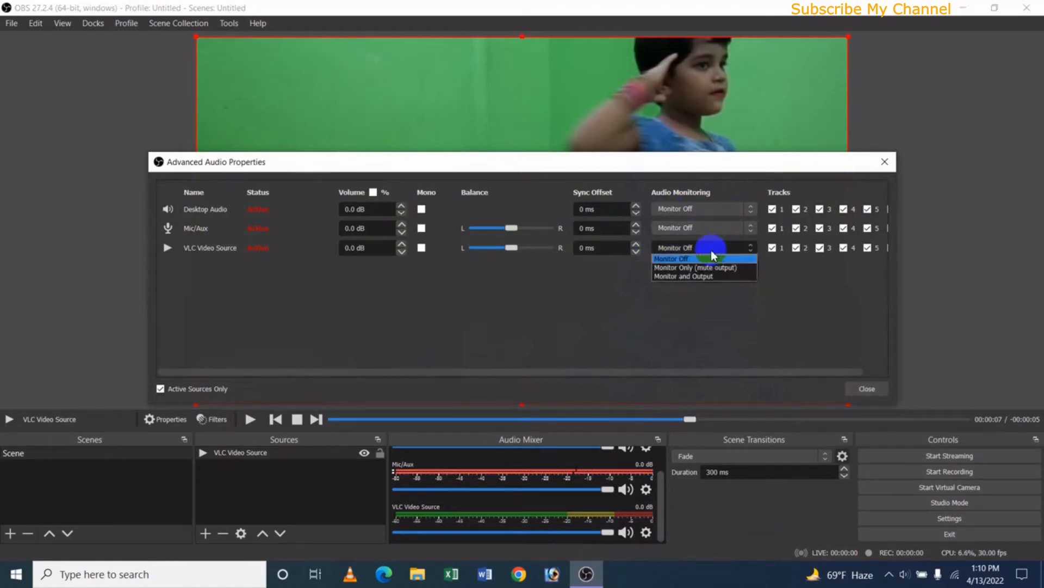
left_click(688, 277)
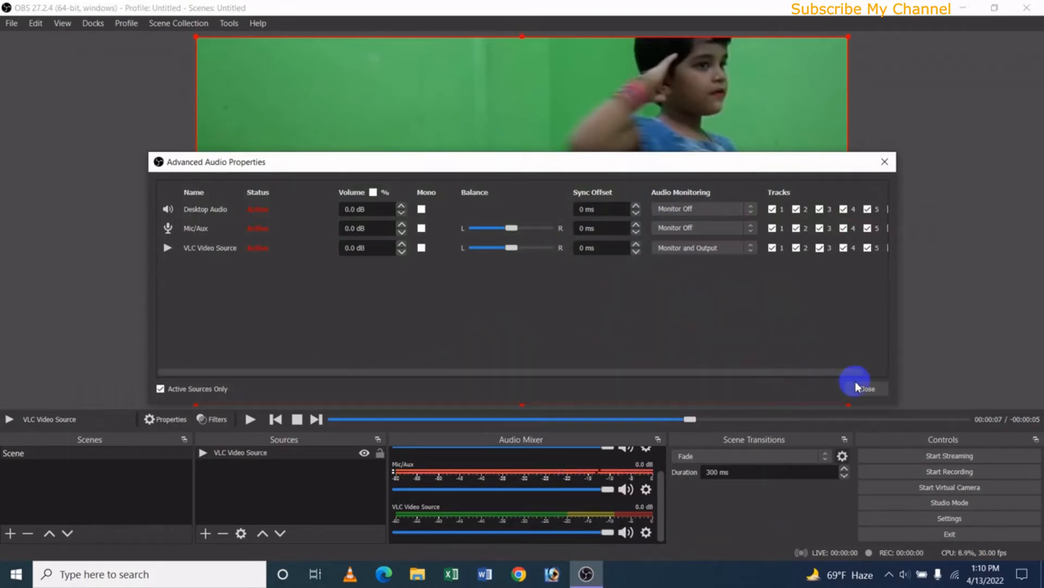
left_click(867, 389)
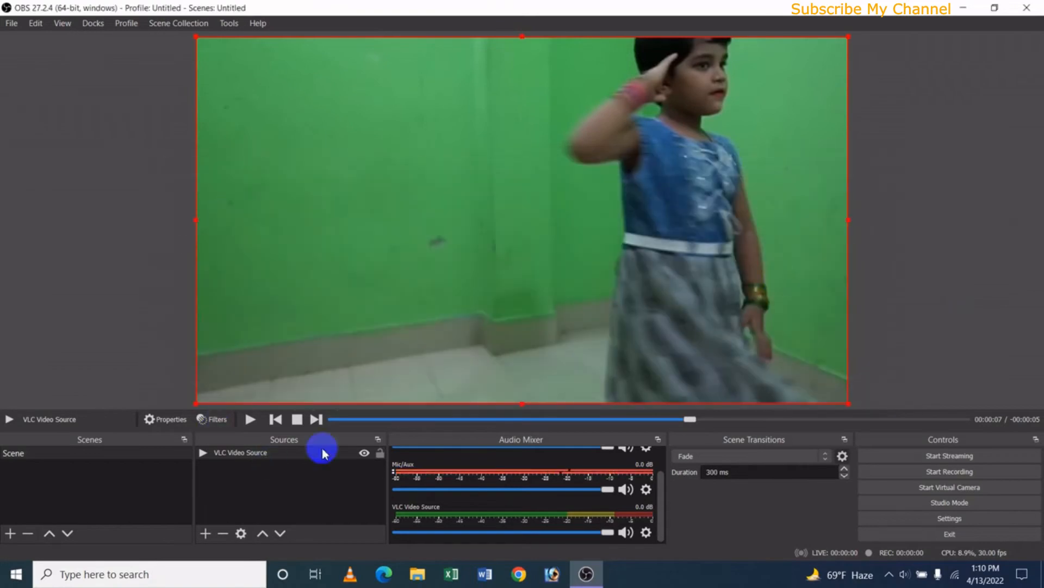
- Seek within the dance video and resume it, and skip to the Neele Neele Ambar Par lyrics video and seek ahead
left_click(440, 420)
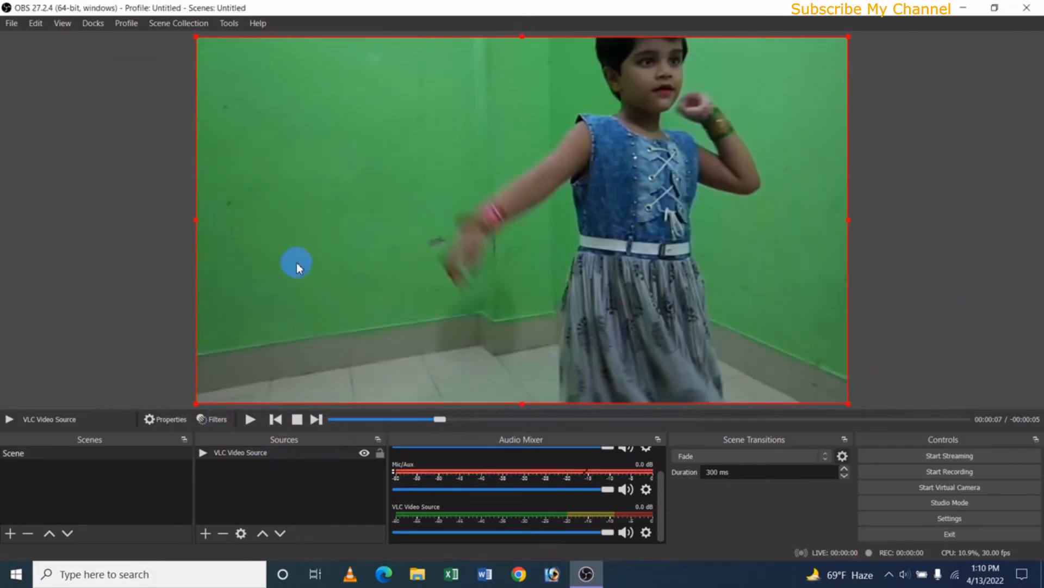
left_click(250, 420)
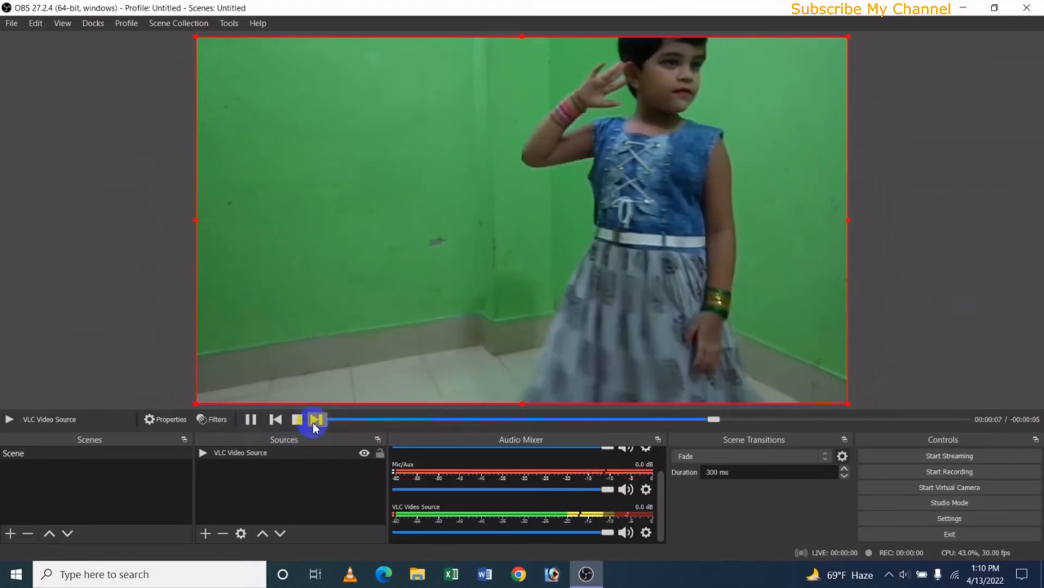
left_click(315, 420)
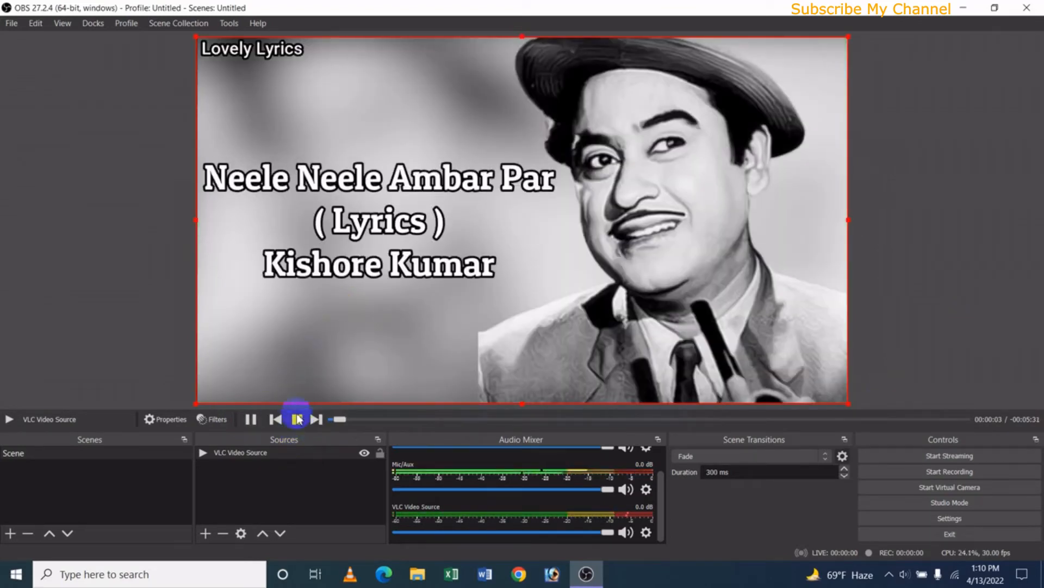
left_click(376, 419)
left_click(435, 418)
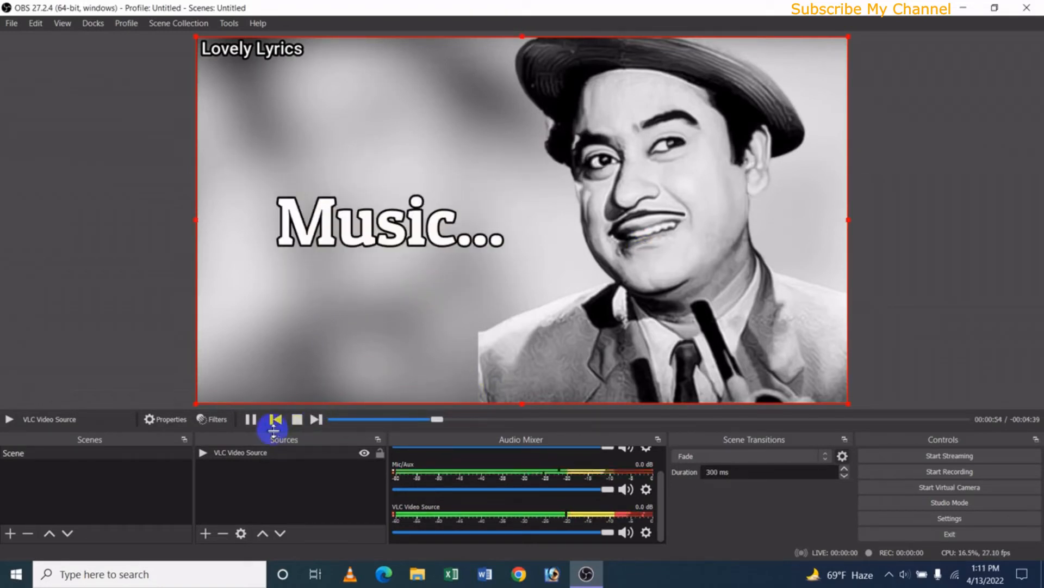
- Skip through the remaining playlist videos, seeking ahead in them, and pause on the webcam screen recording
left_click(319, 420)
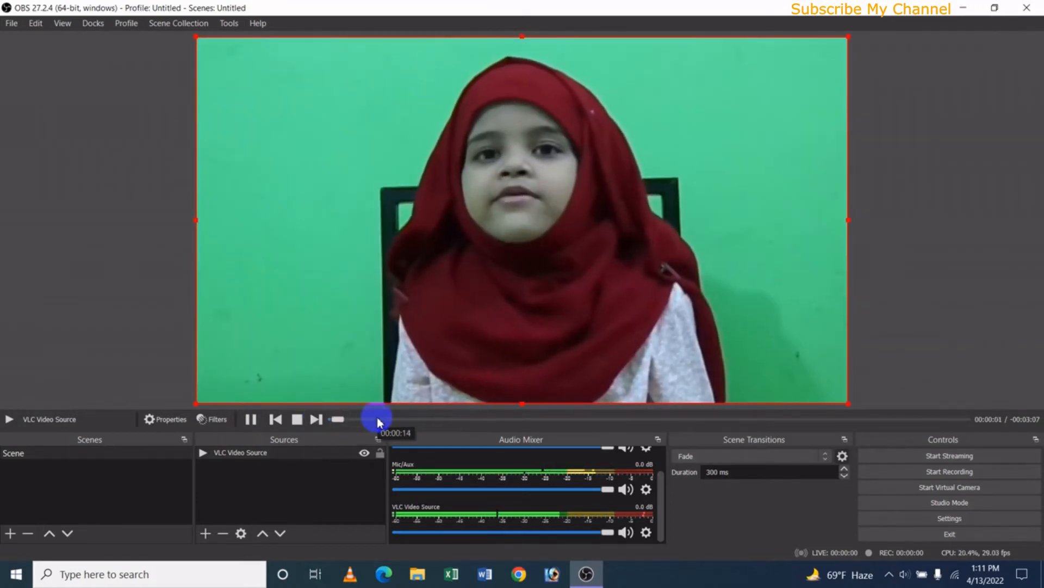
left_click(377, 419)
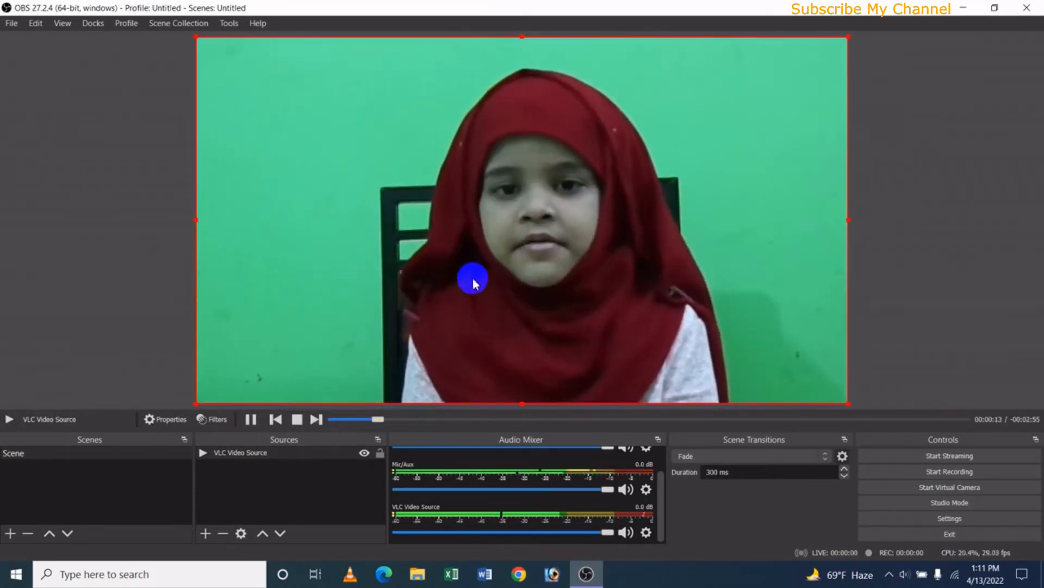
left_click(316, 420)
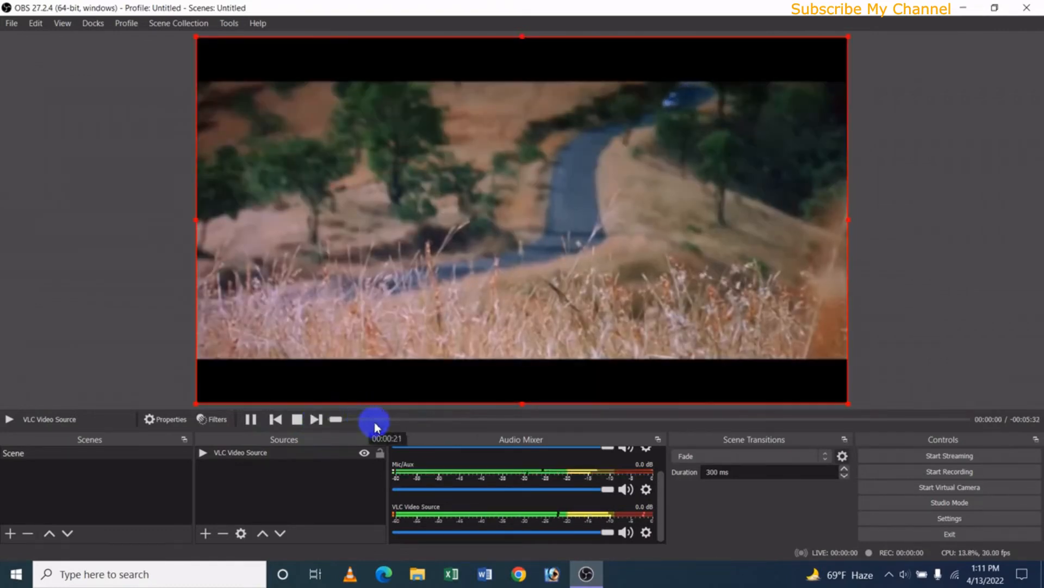
left_click(377, 420)
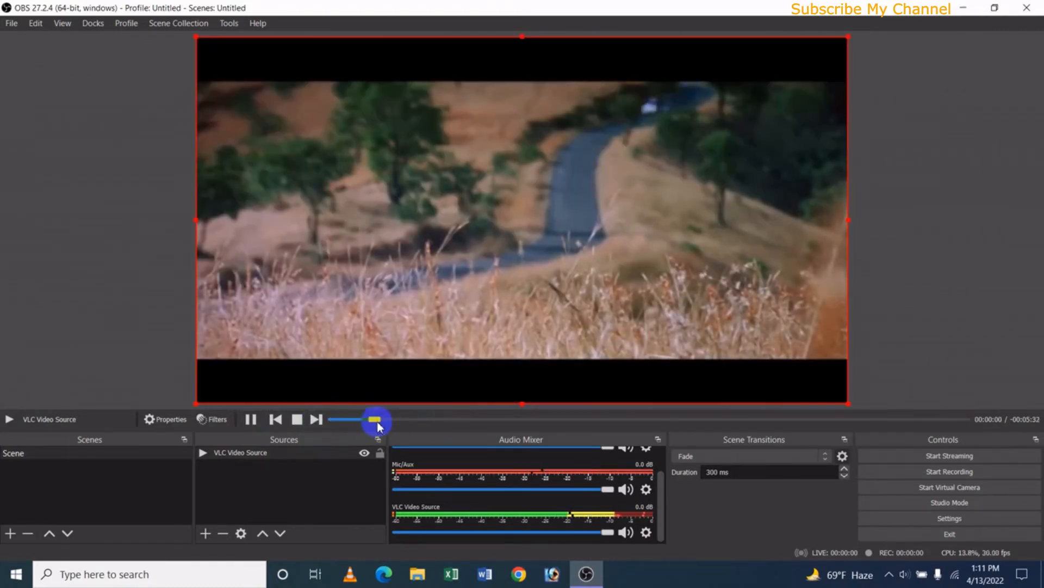
left_click(423, 420)
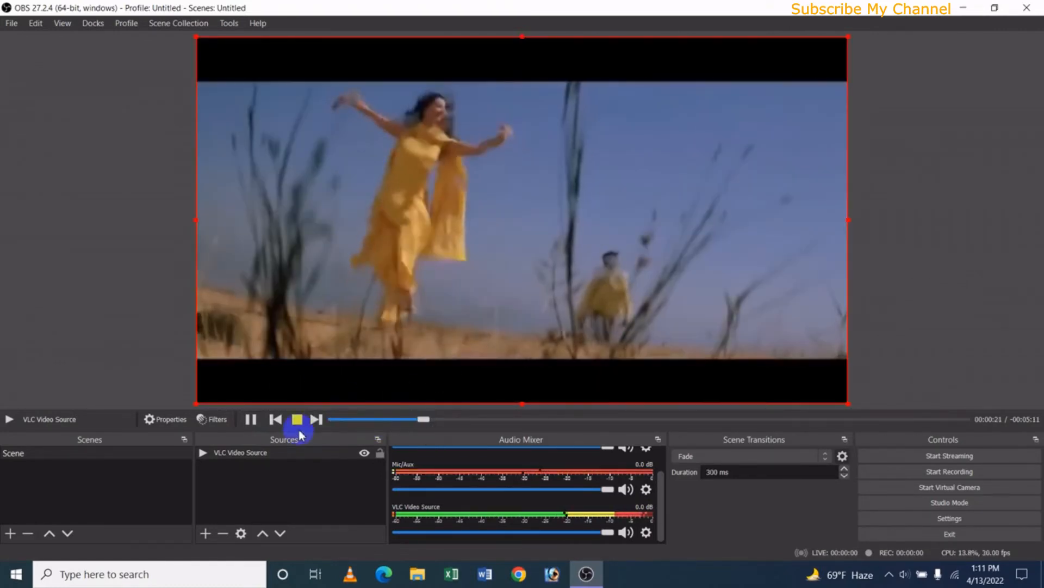
left_click(316, 419)
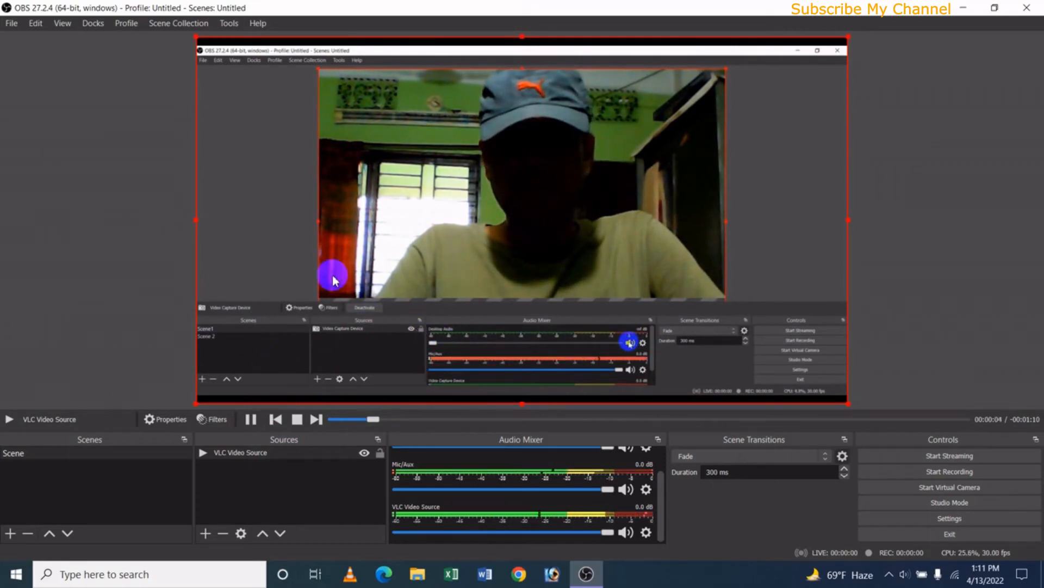
left_click(250, 419)
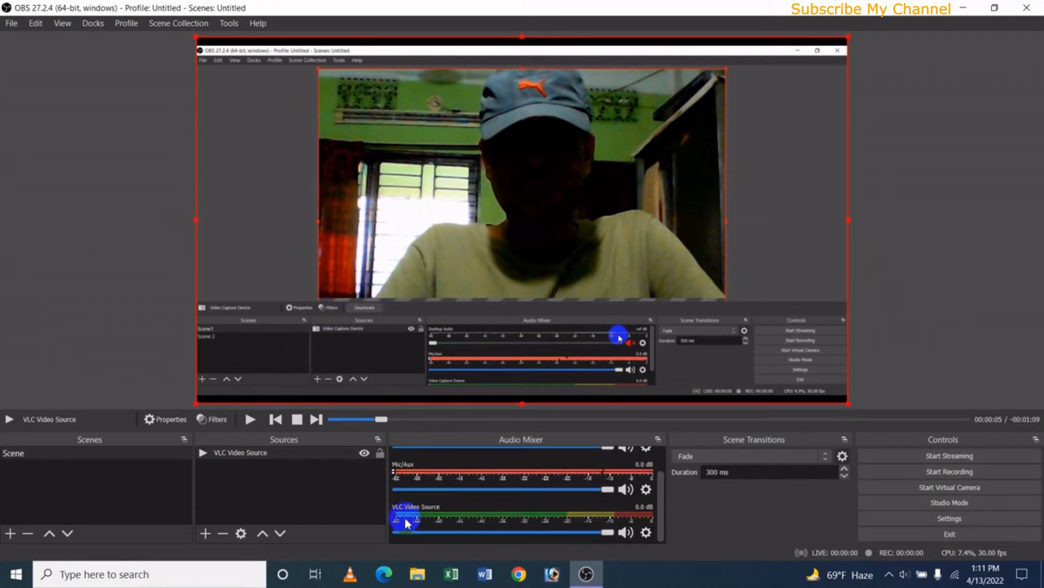
- Review the VLC Video Source's audio monitoring option and its playlist properties, leaving the properties without changes
left_click(646, 533)
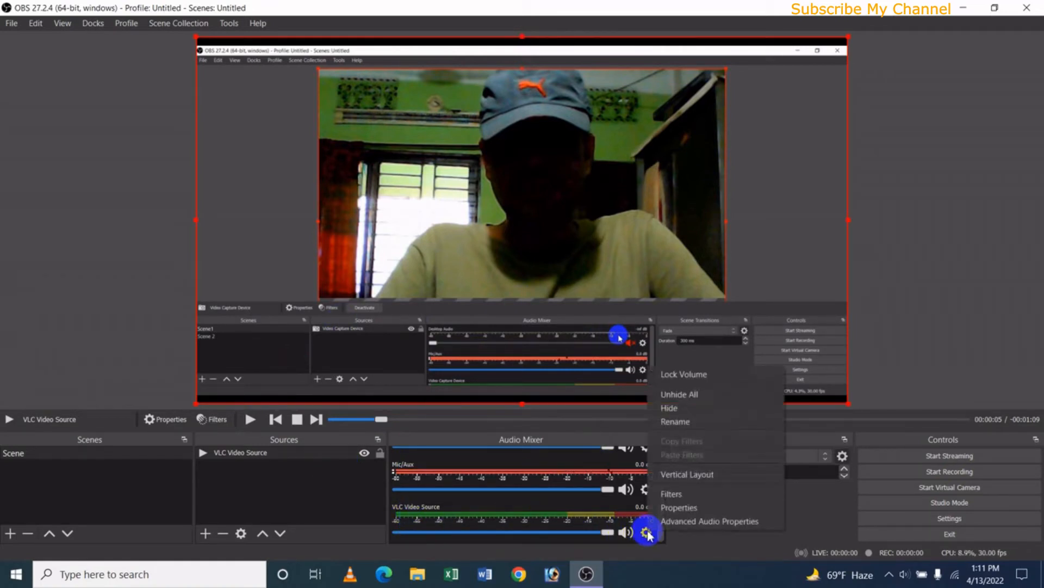
left_click(707, 522)
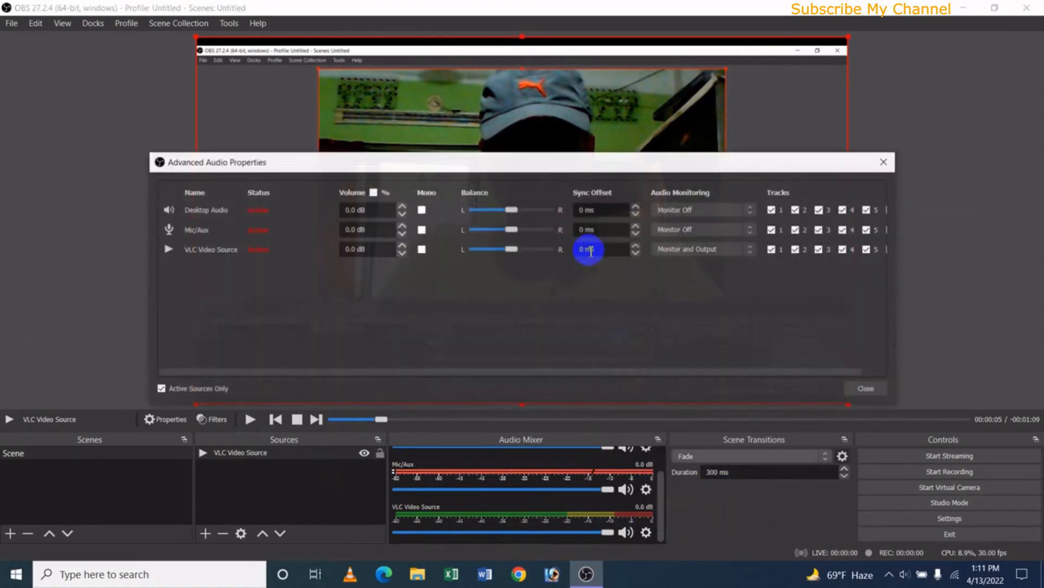
left_click(695, 258)
left_click(870, 367)
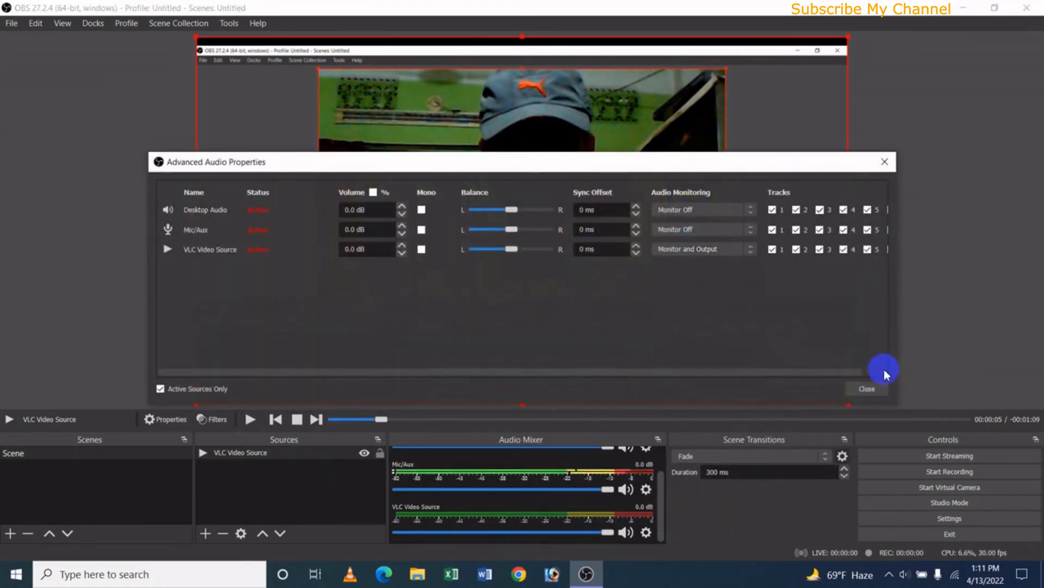
left_click(869, 387)
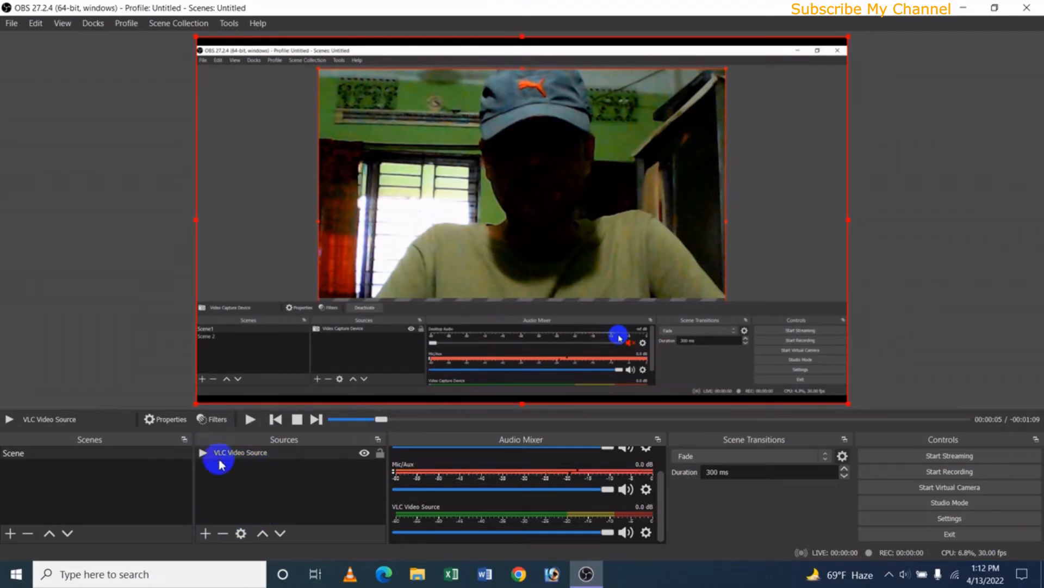
double_click(254, 456)
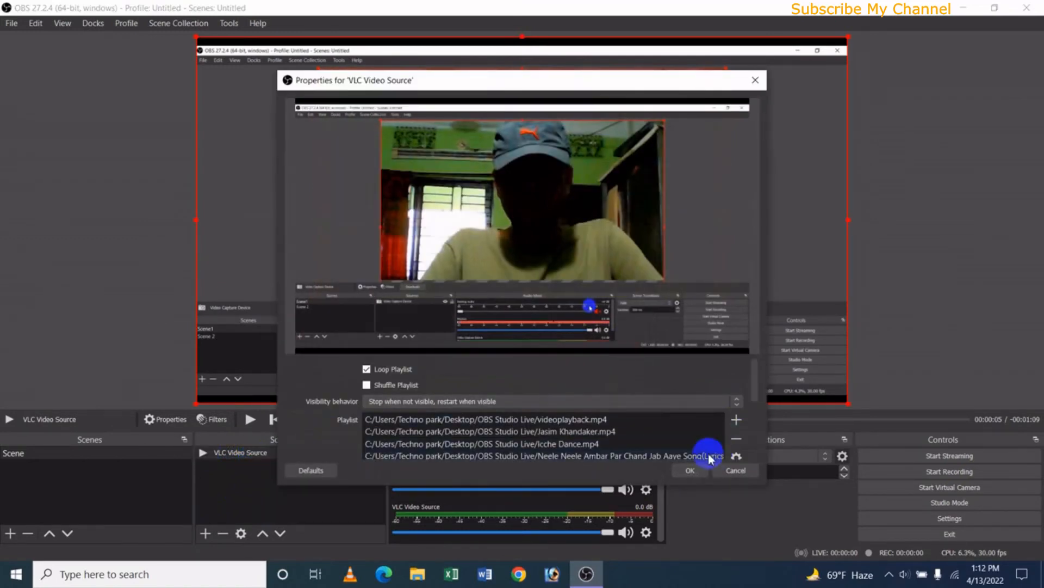
left_click(738, 471)
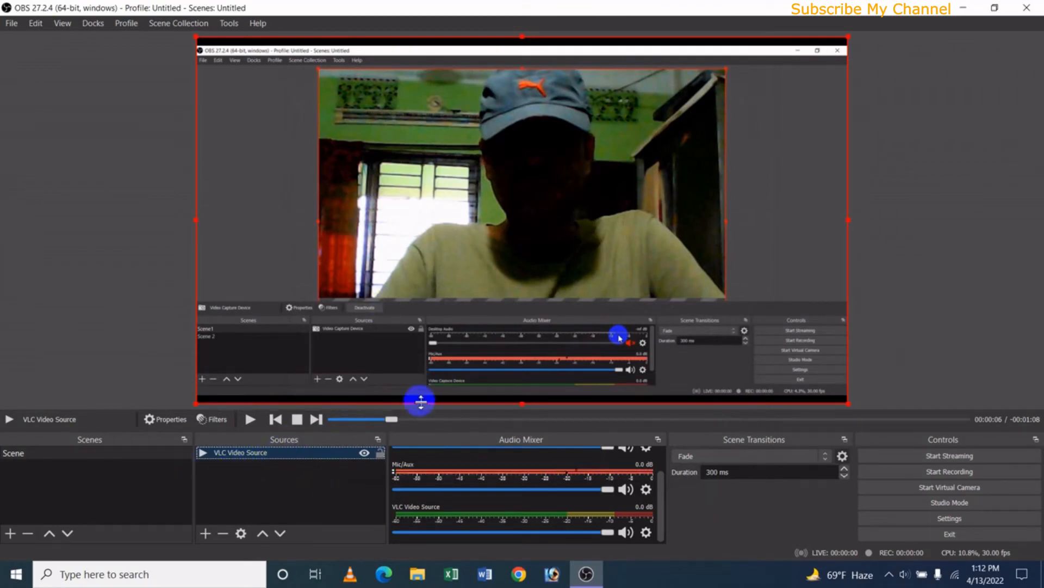
- Remove the VLC Video Source from the scene and confirm the removal
right_click(255, 455)
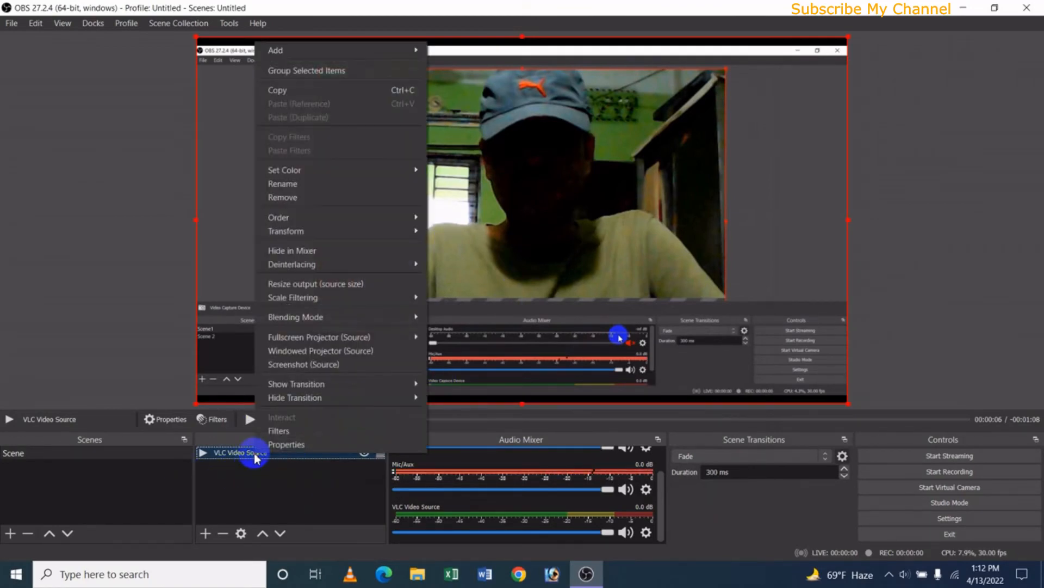
left_click(306, 205)
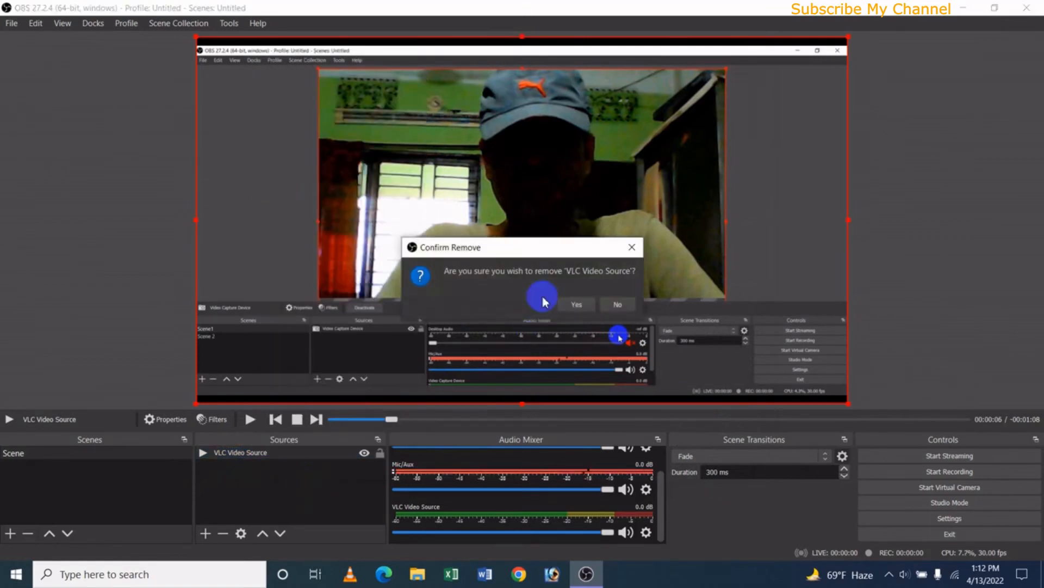
left_click(575, 299)
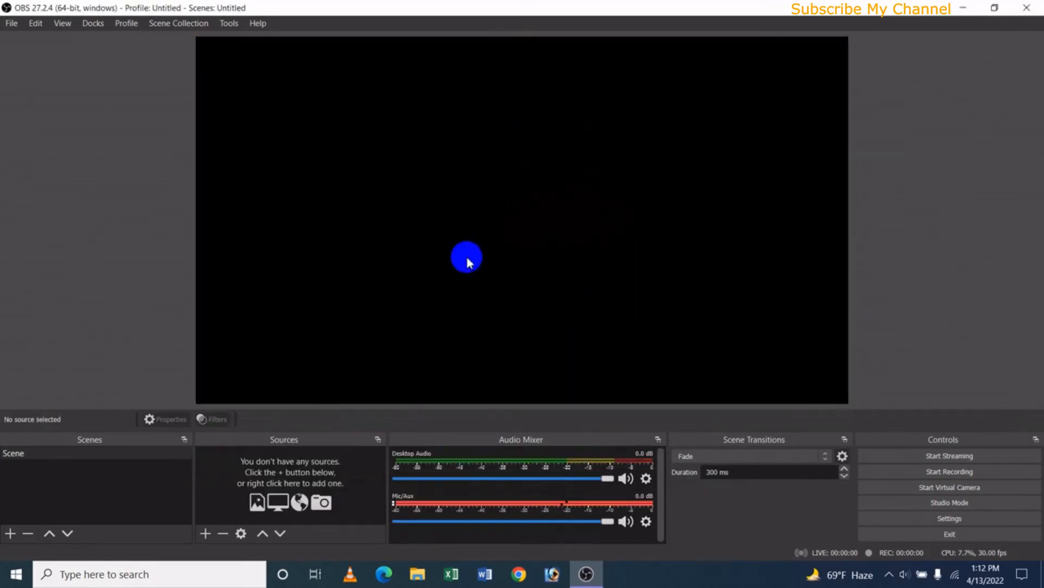
- Add a new VLC Video Source to the empty scene with its default name
left_click(206, 534)
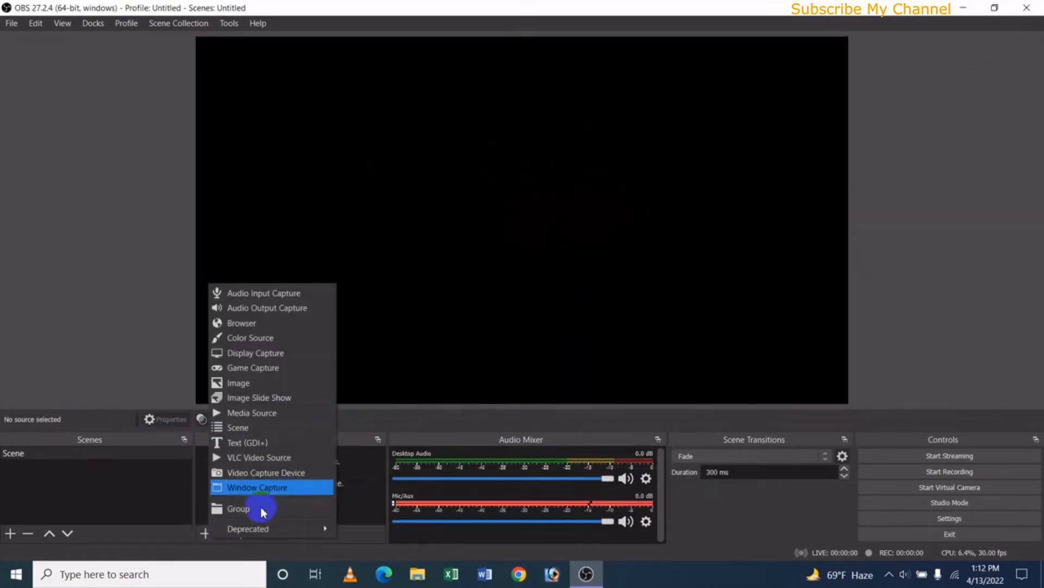
left_click(271, 459)
left_click(563, 379)
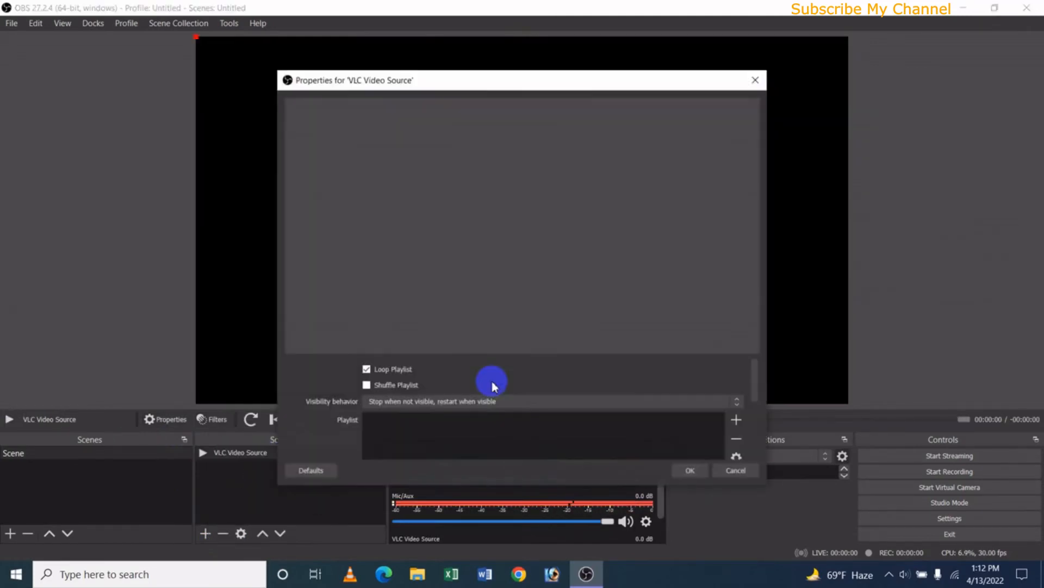
- Add the OBS Studio Live folder from the Desktop to the new source's playlist as a directory
left_click(737, 420)
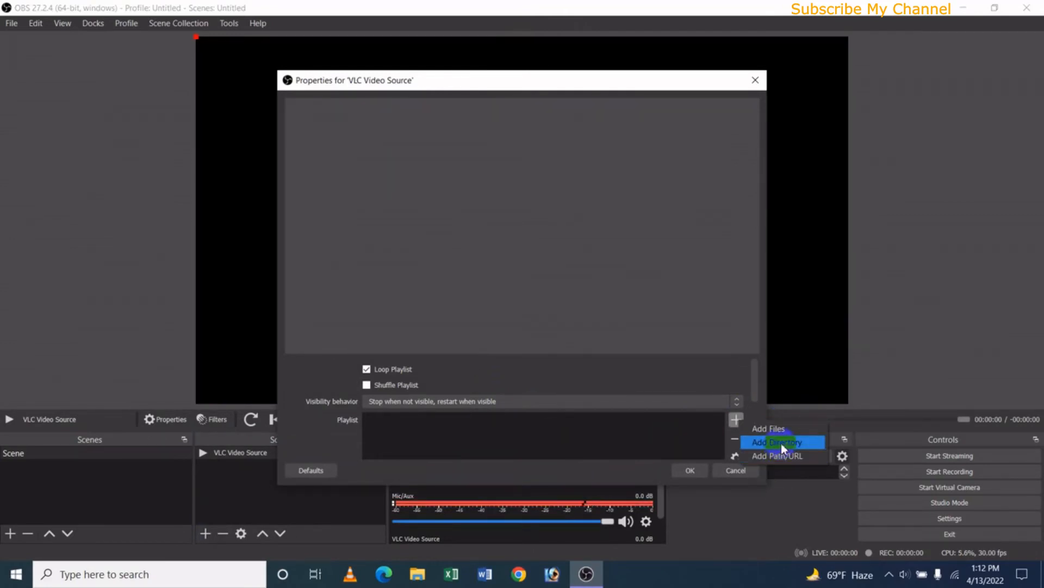
left_click(782, 445)
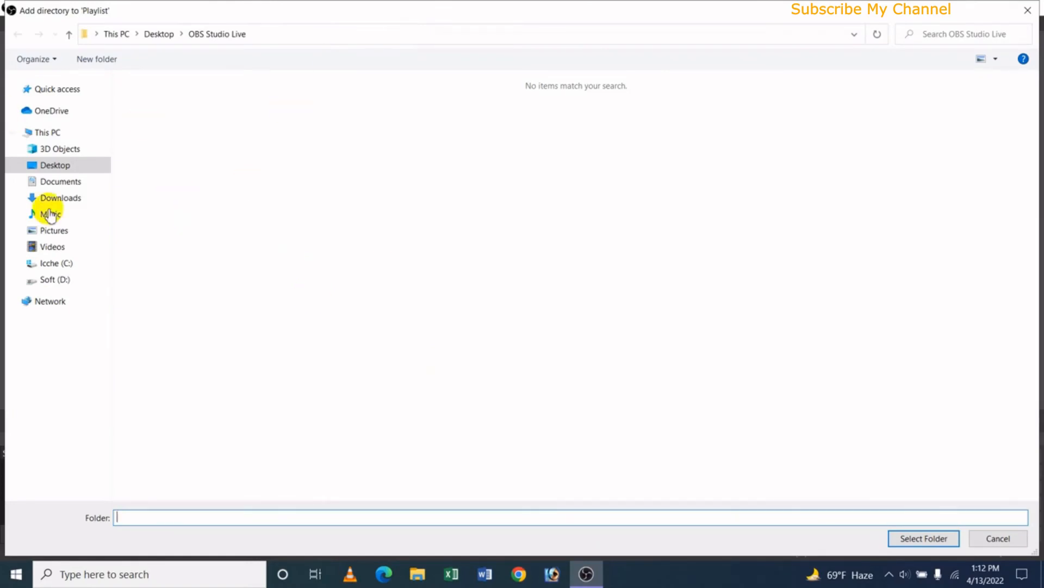
left_click(67, 171)
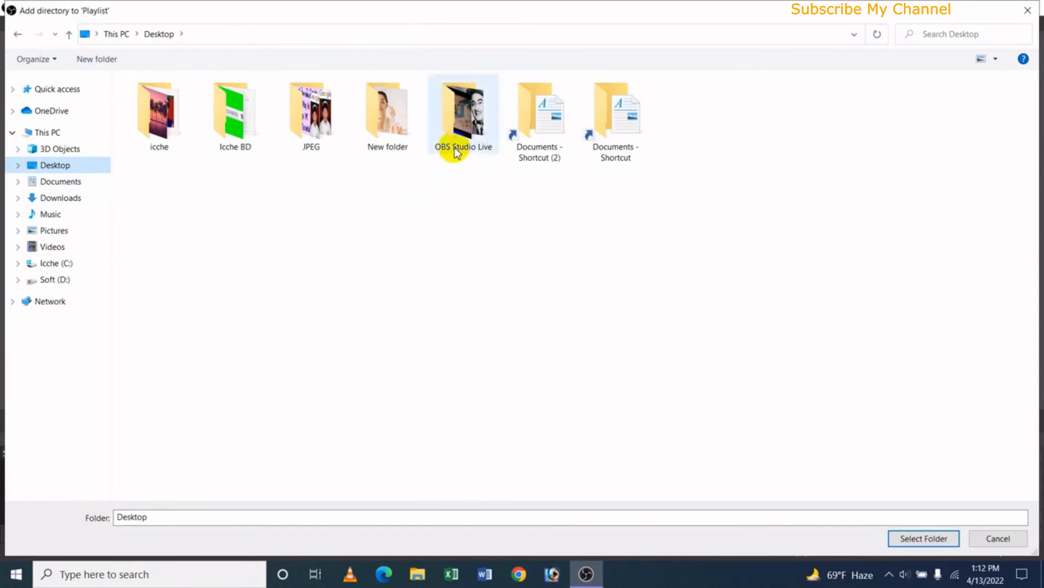
left_click(456, 164)
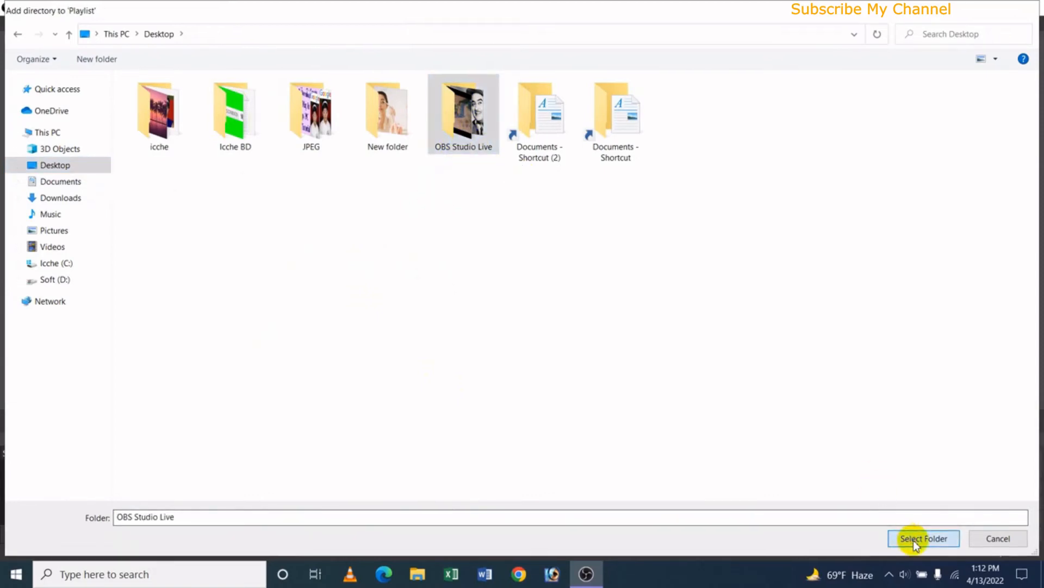
left_click(922, 539)
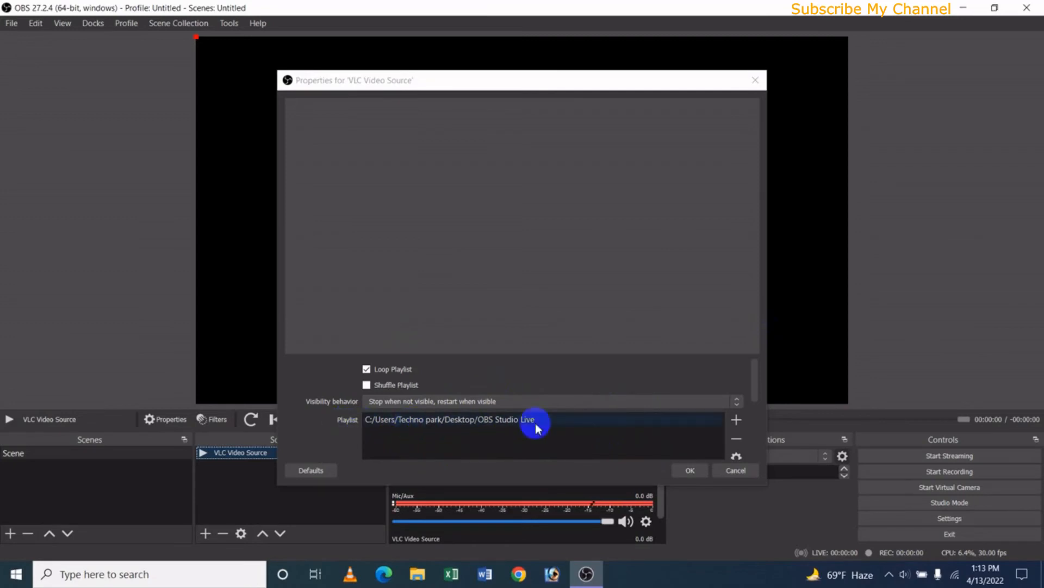
- Apply the directory playlist, skip forward through its videos and seek to about 20 seconds in the music video
left_click(689, 471)
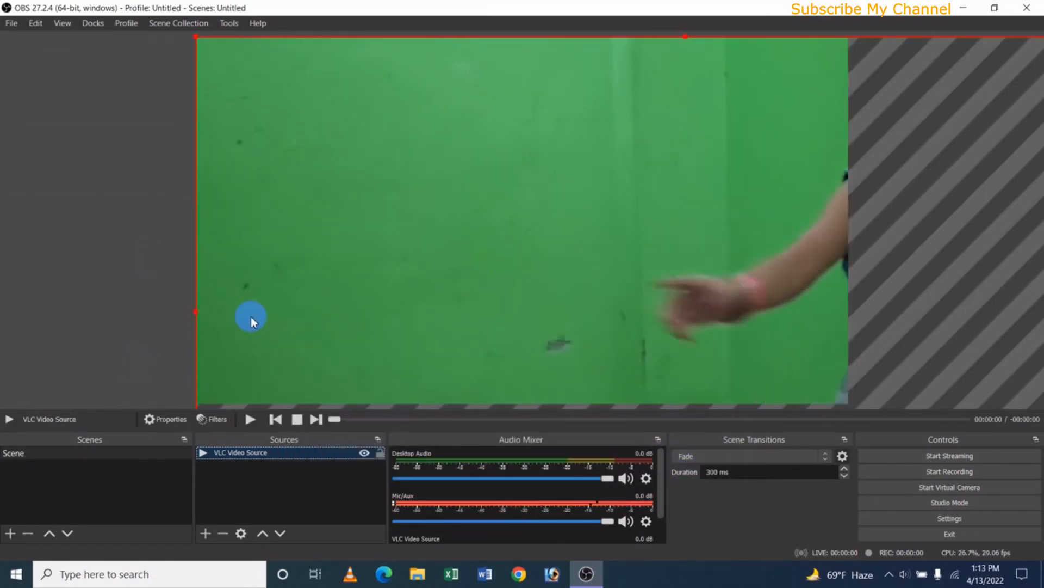
left_click(315, 420)
left_click(315, 422)
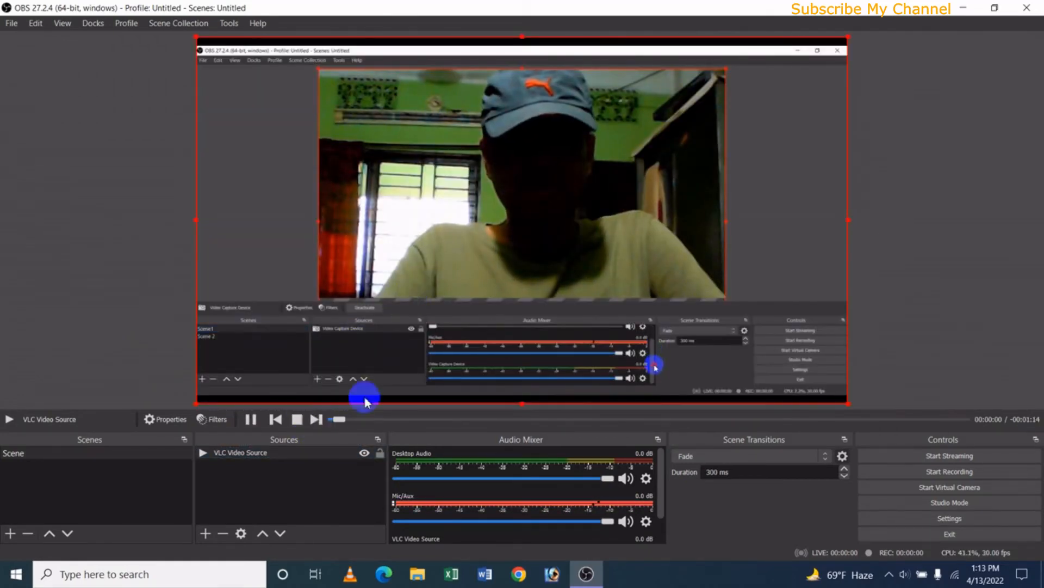
left_click(316, 419)
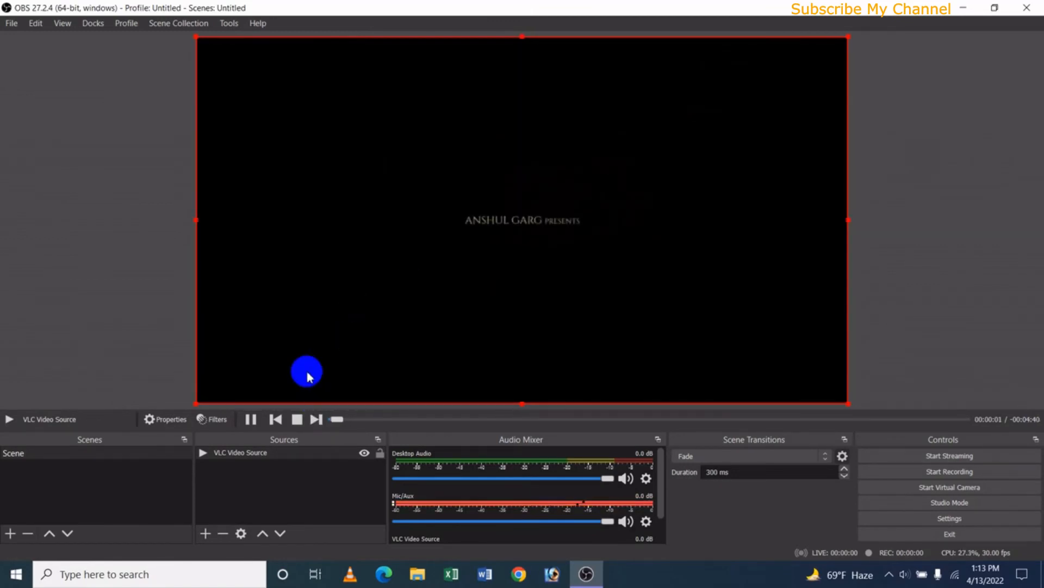
left_click(378, 420)
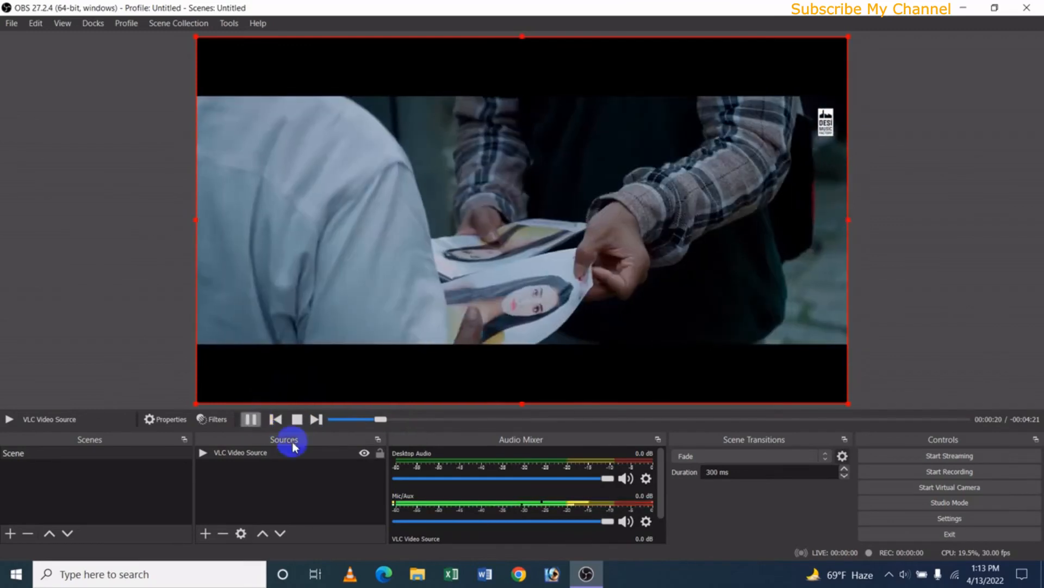
- Skip to the Neele Neele Ambar Par video, pause it, skip ahead to the final video and pause playback there
left_click(316, 419)
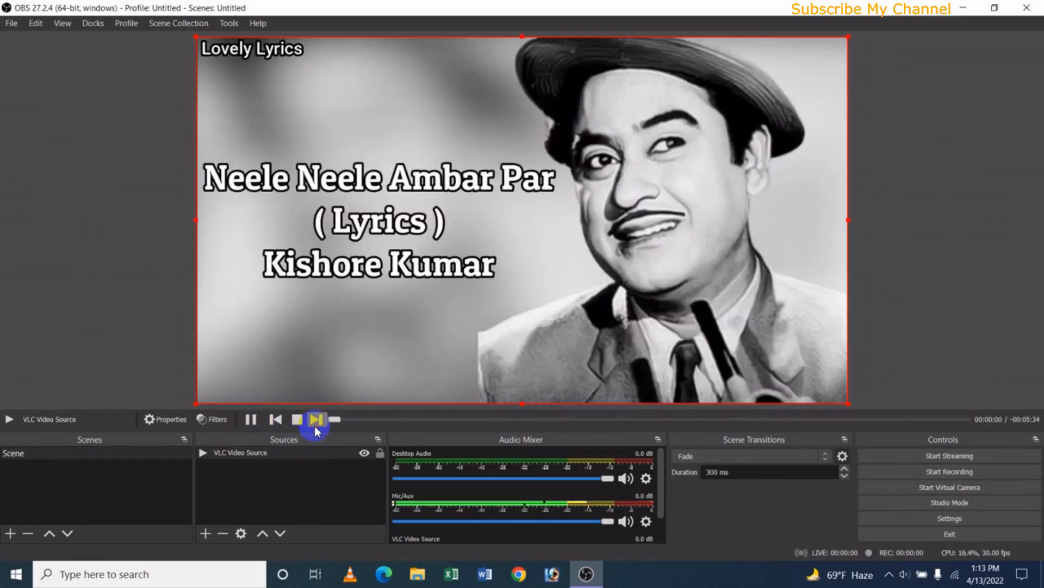
left_click(250, 419)
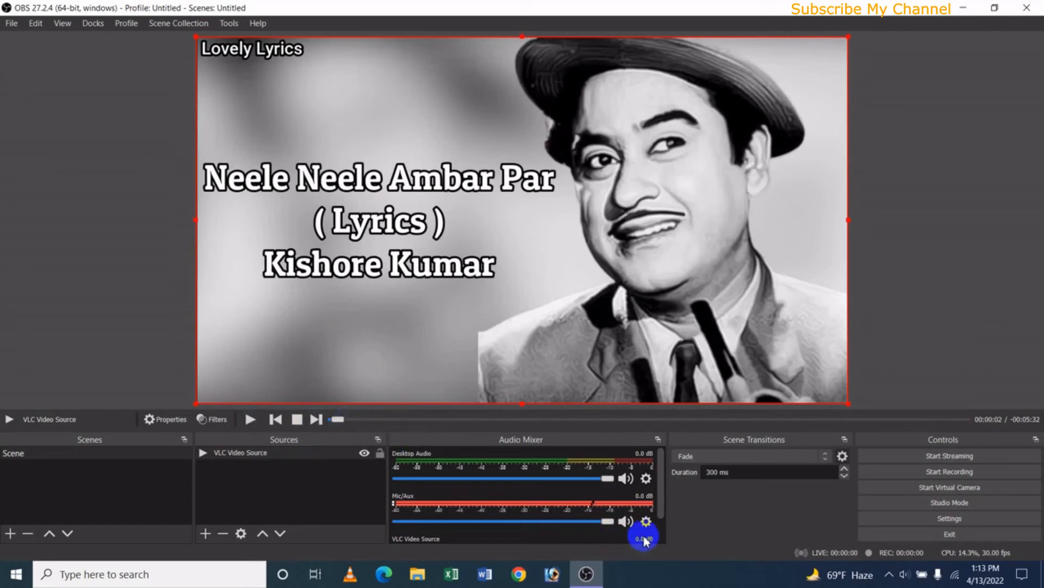
left_click(314, 427)
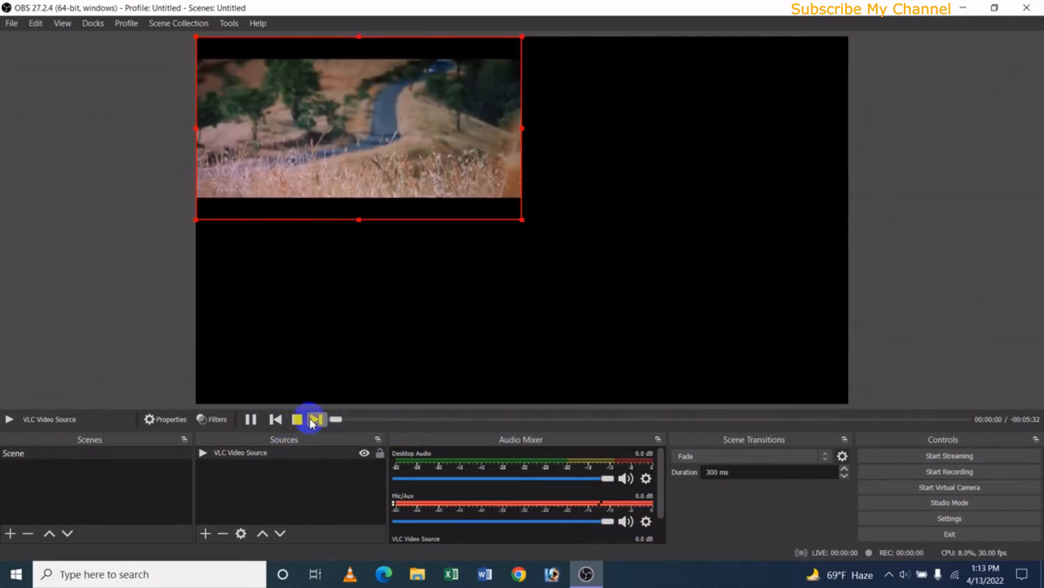
left_click(315, 420)
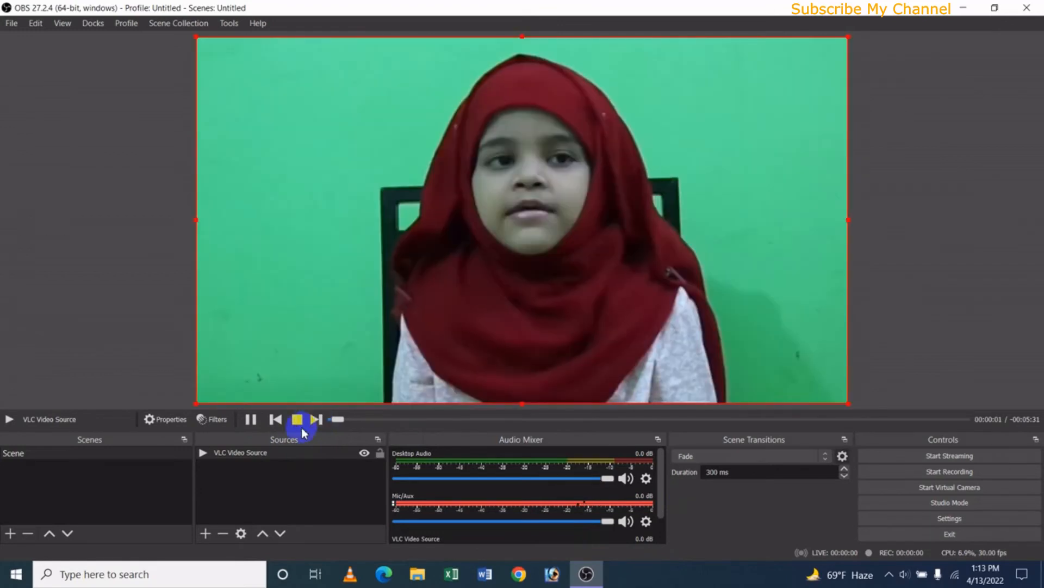
left_click(250, 419)
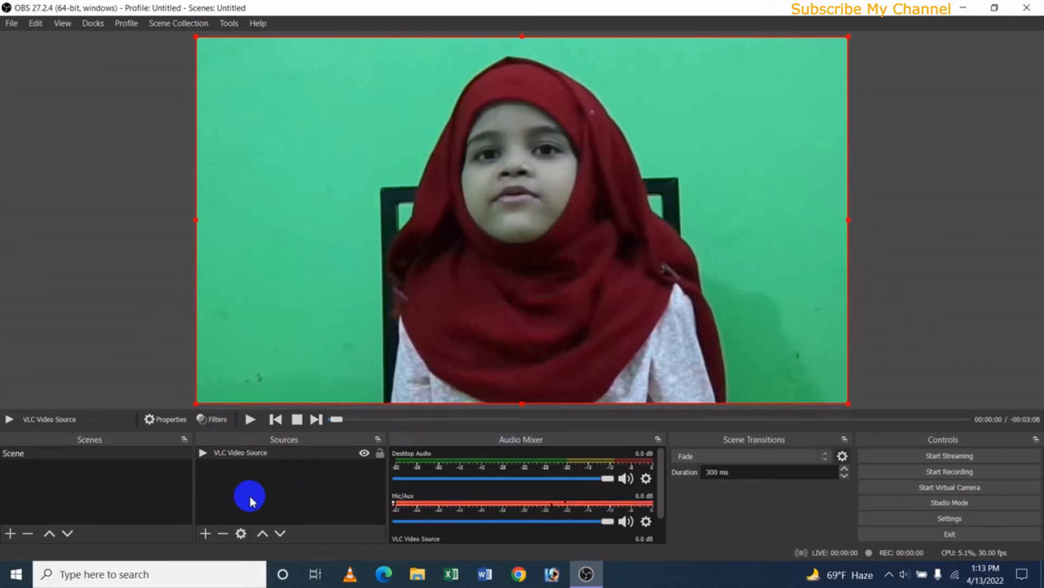
- Remove the directory-based VLC Video Source from the scene and confirm the removal
right_click(238, 454)
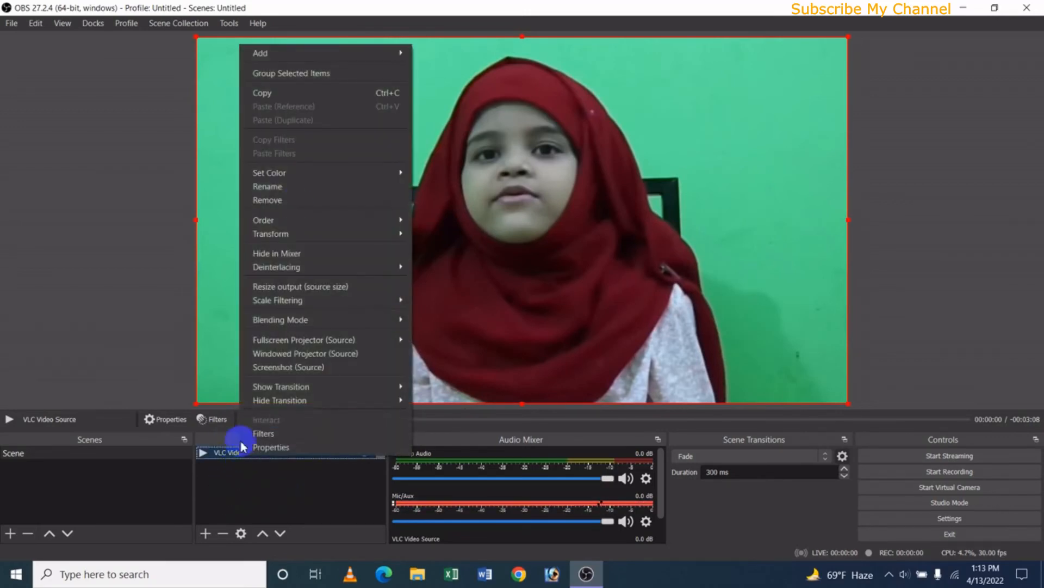
left_click(294, 200)
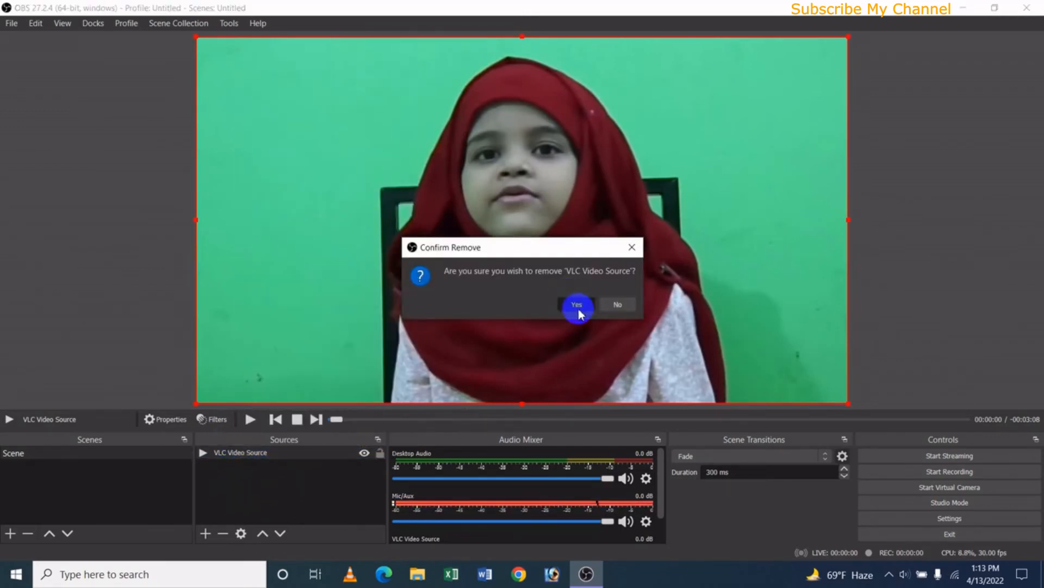
left_click(577, 304)
- Add another VLC Video Source with its default name and review the options for adding playlist entries
left_click(205, 533)
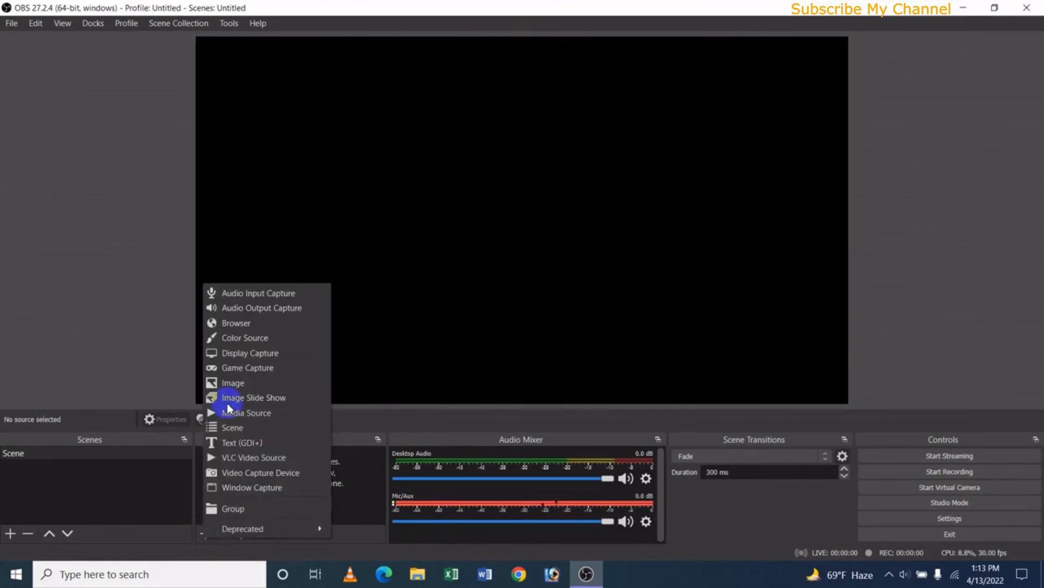
left_click(253, 458)
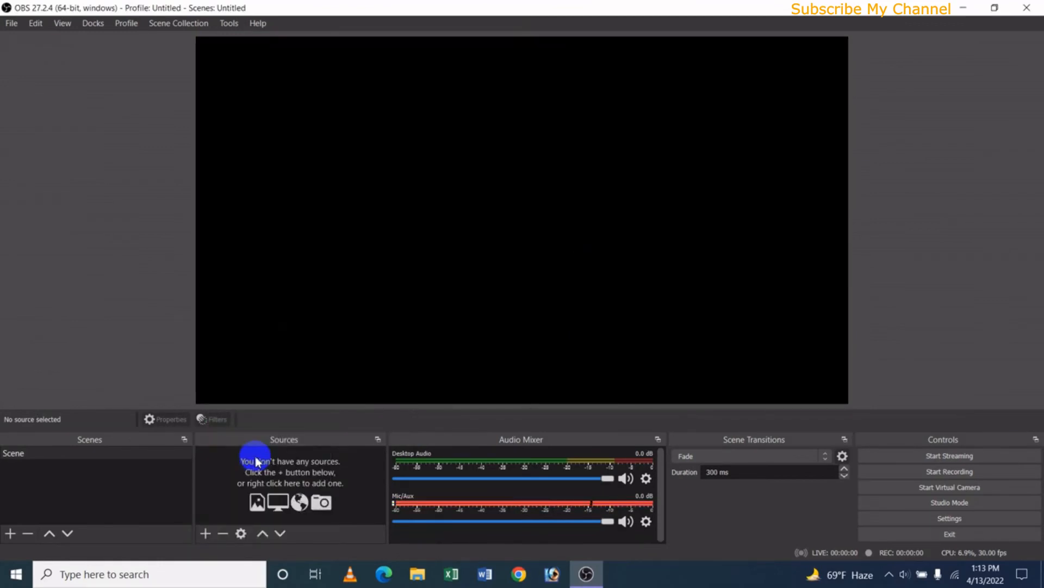
left_click(559, 380)
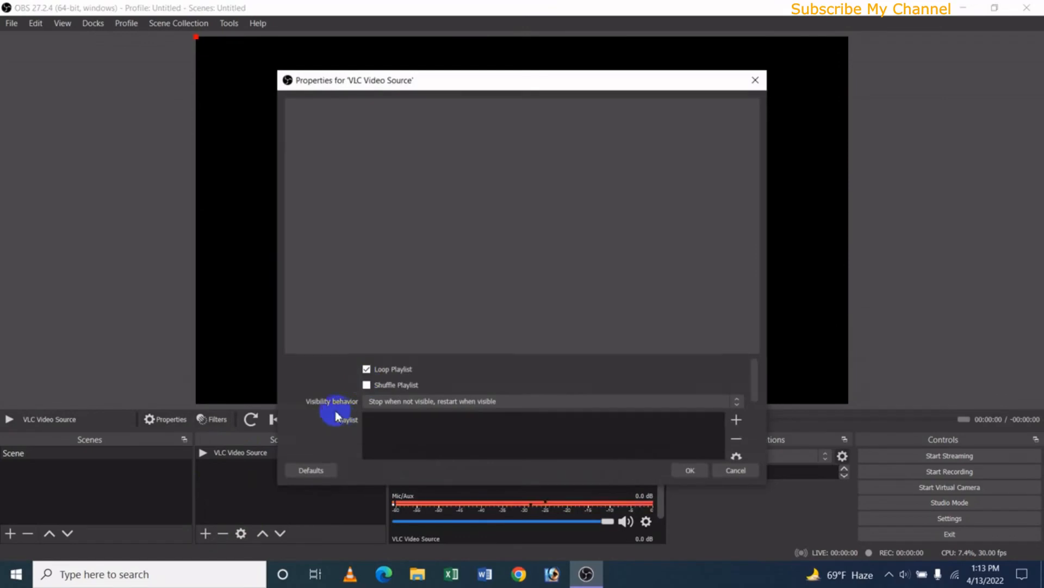
left_click(736, 421)
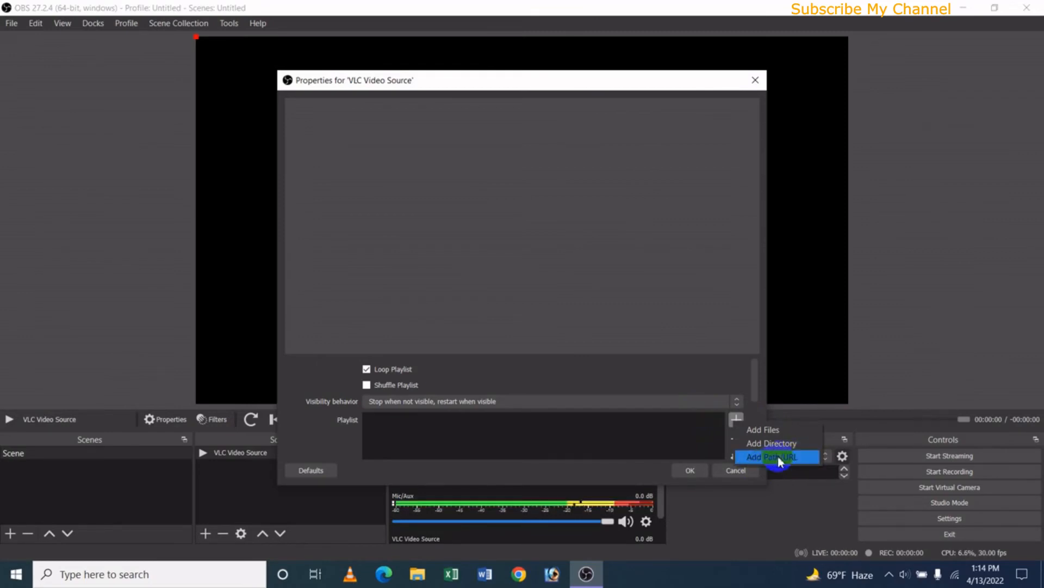
left_click(620, 440)
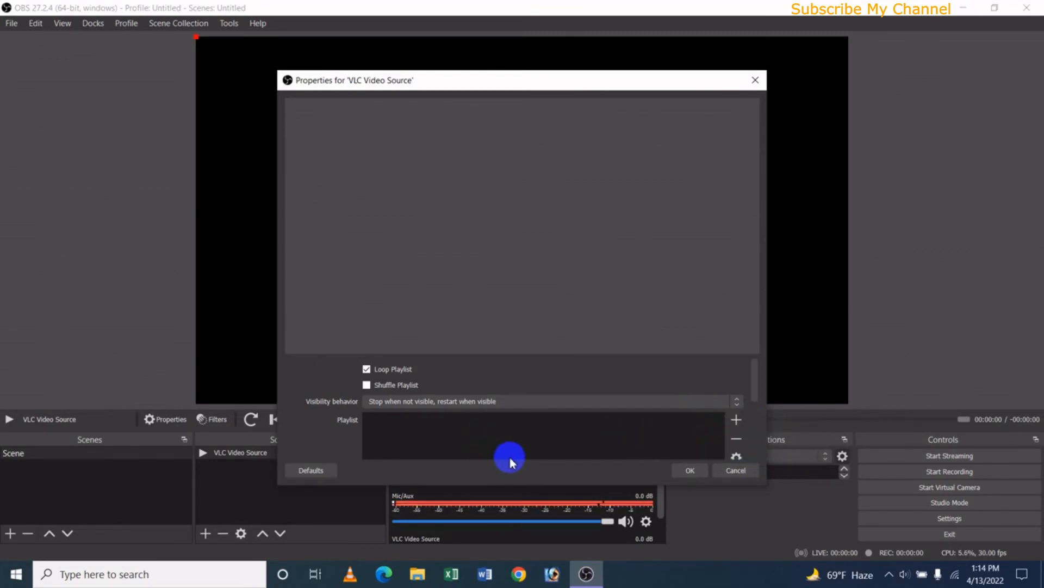
- In File Explorer, open the OBS Studio Live folder on the Desktop and show the properties of the Icche Dance video
left_click(416, 577)
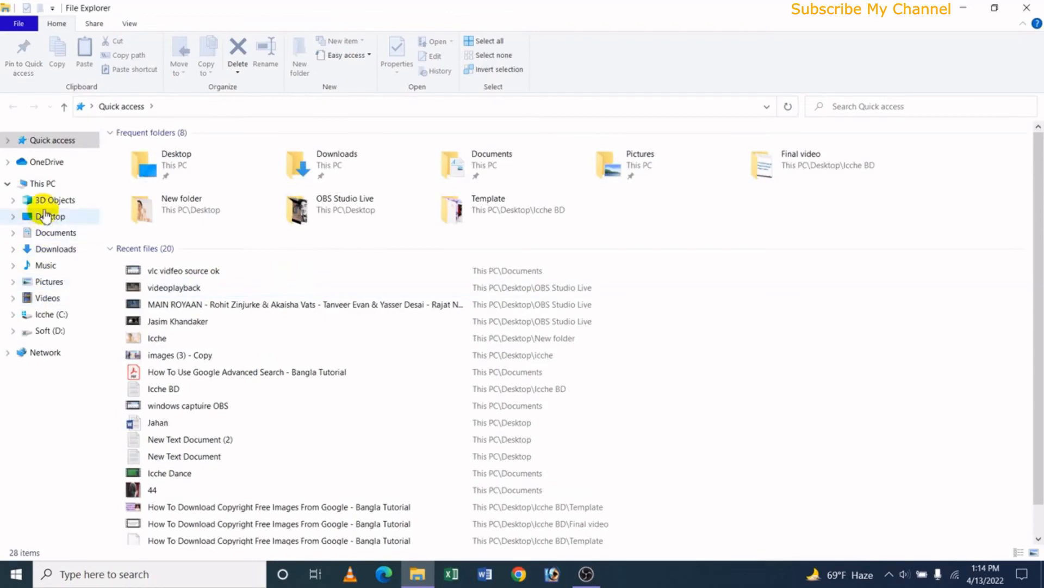
left_click(41, 215)
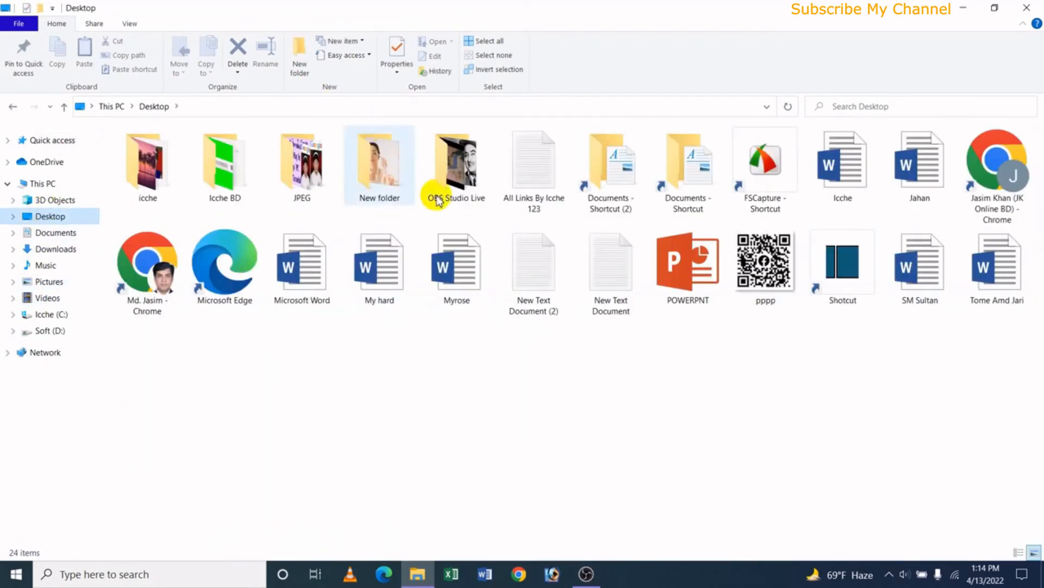
double_click(465, 188)
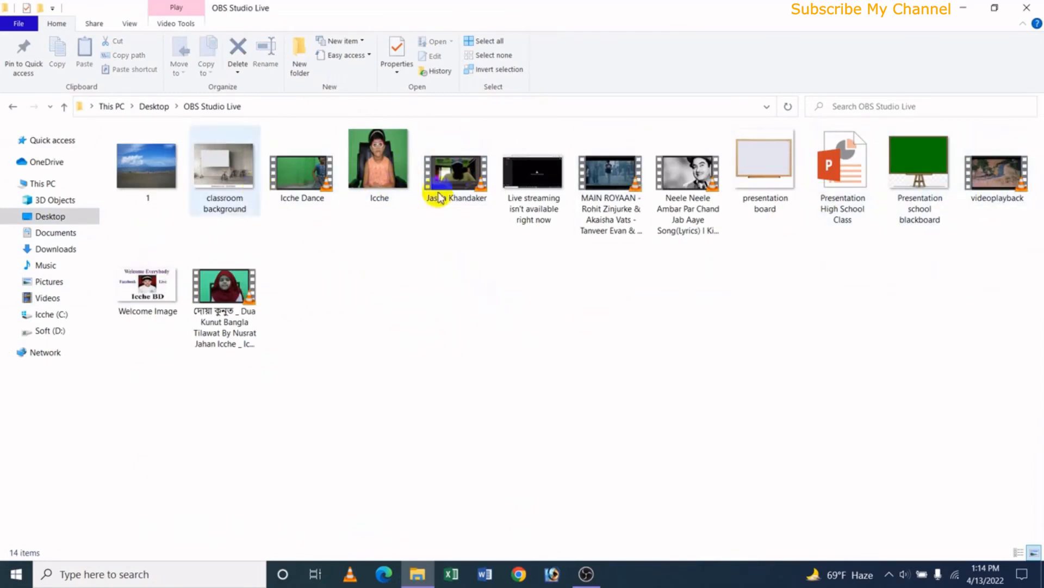
left_click(302, 197)
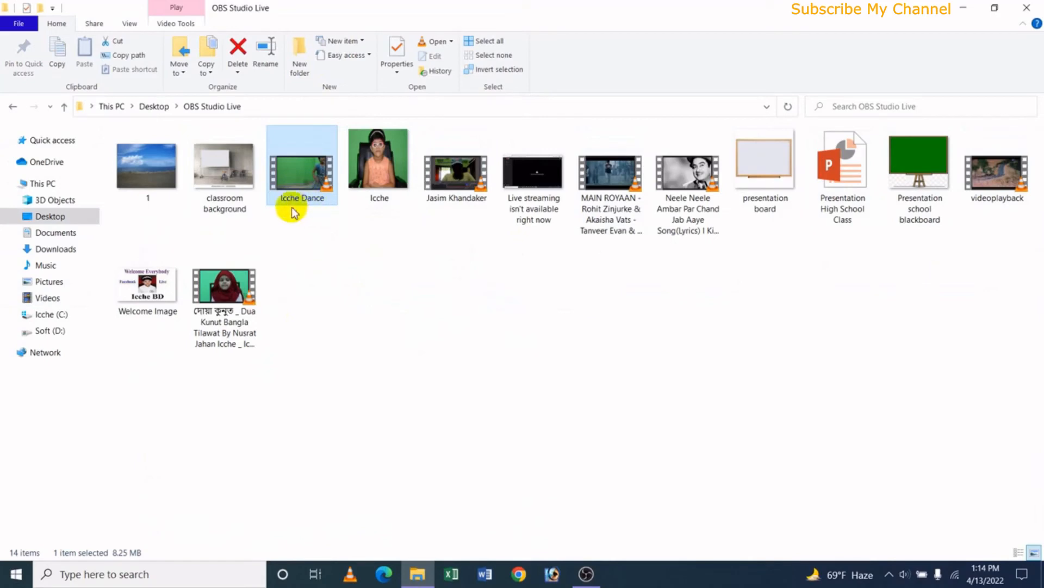
right_click(307, 190)
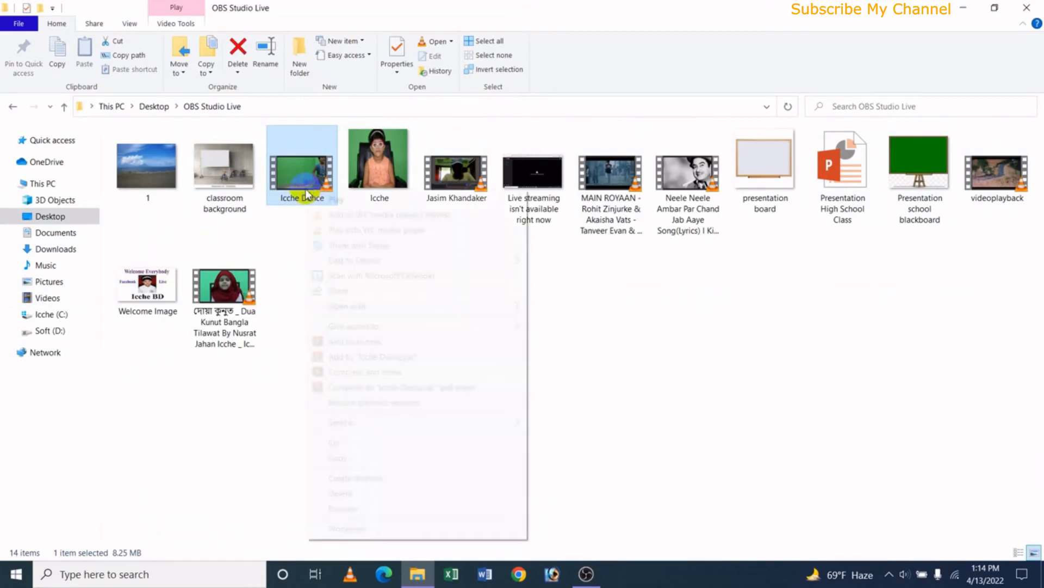
left_click(385, 528)
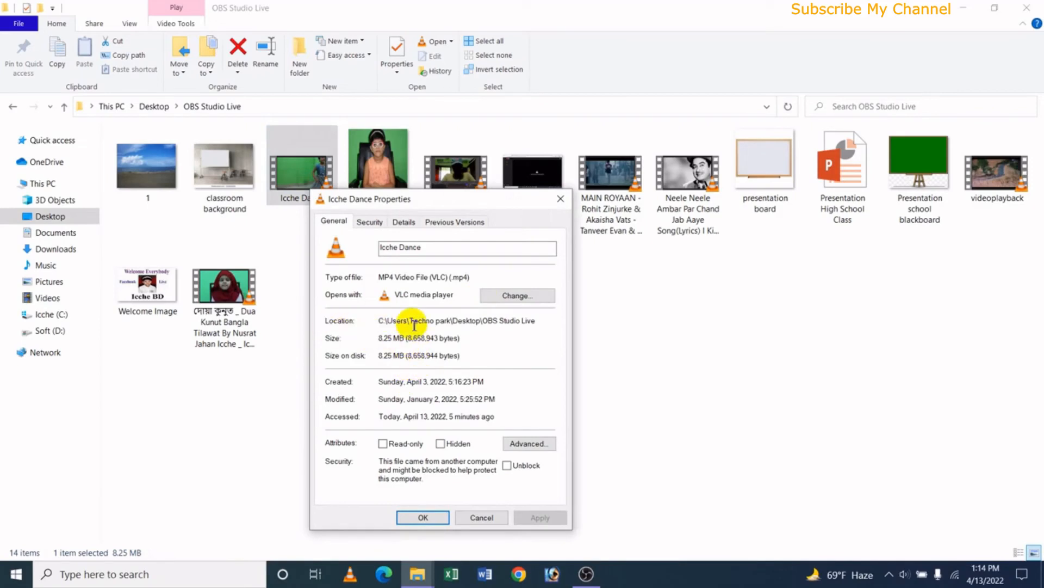
- Copy the full location path C:\Users\Techno park\Desktop\OBS Studio Live from the video's properties
left_click_drag(381, 324, 538, 321)
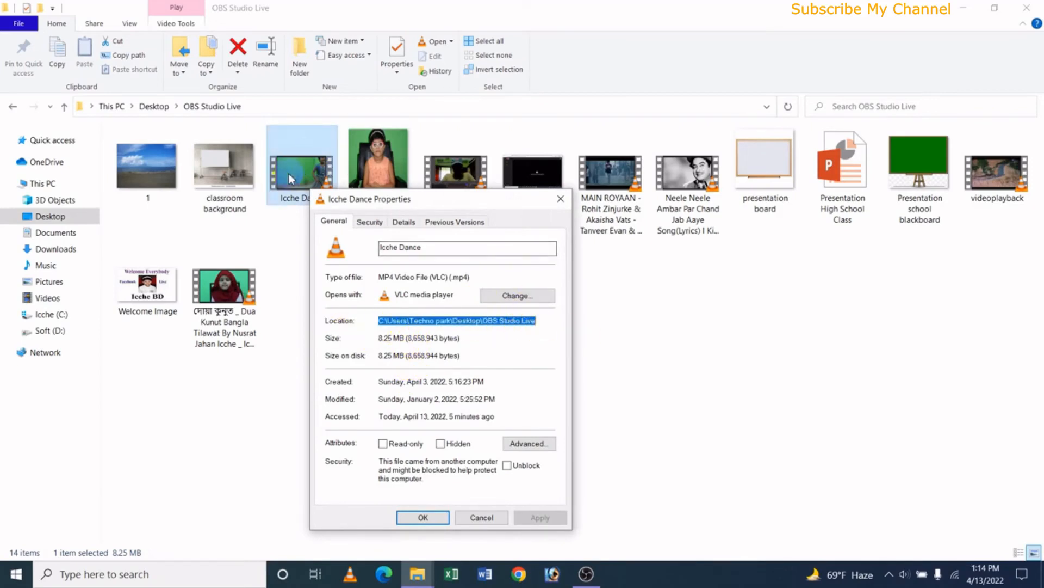
left_click(418, 321)
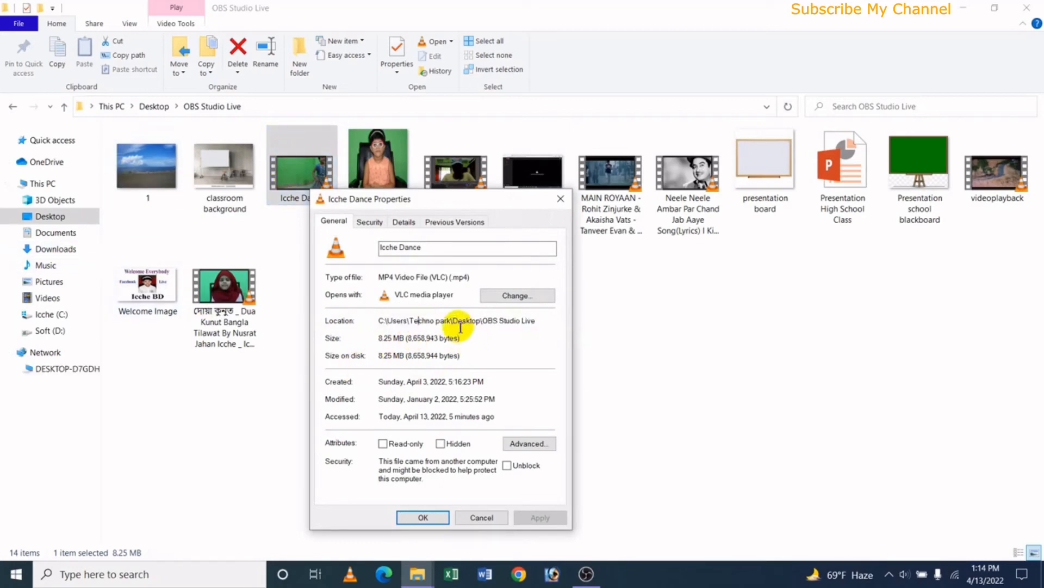
left_click_drag(494, 327, 523, 322)
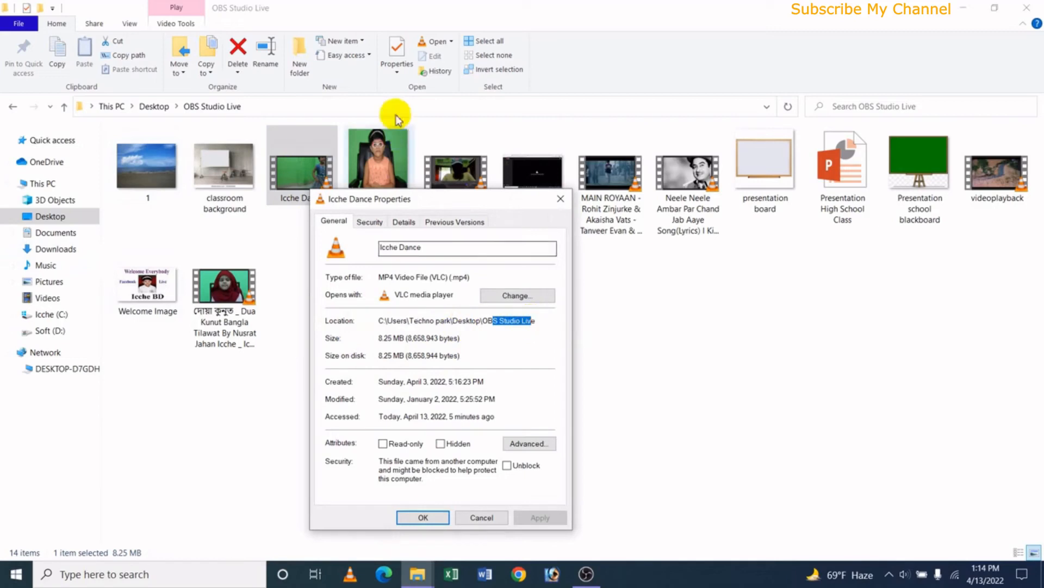
left_click(407, 324)
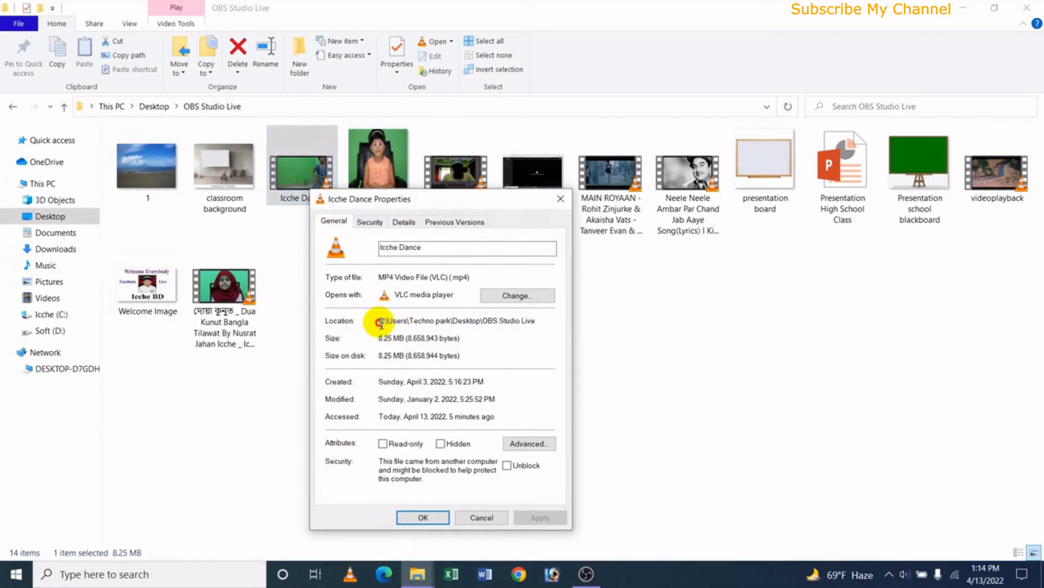
left_click_drag(381, 324, 521, 324)
left_click(520, 323)
left_click_drag(382, 321, 555, 325)
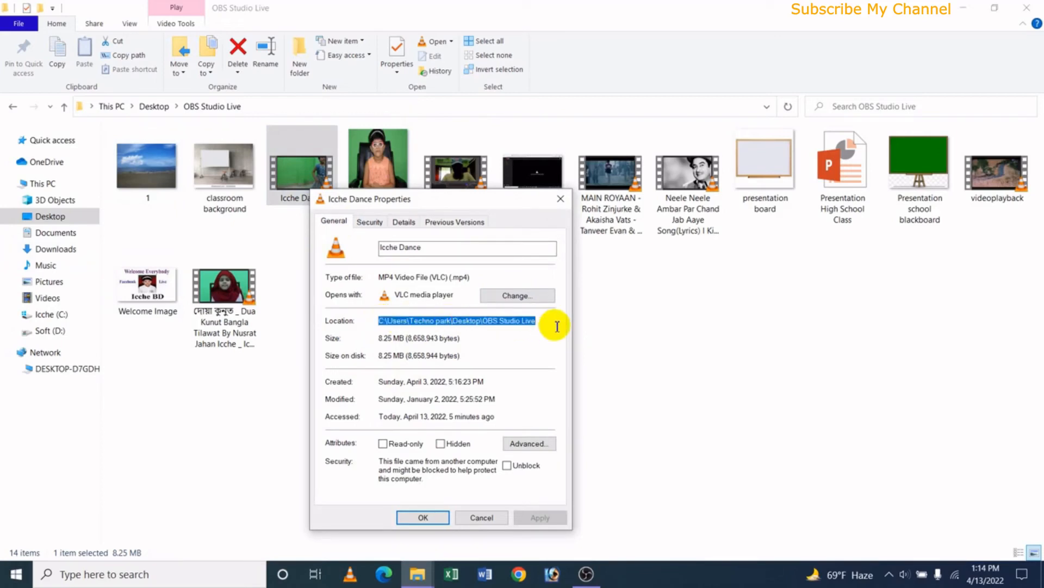
right_click(457, 324)
left_click(497, 359)
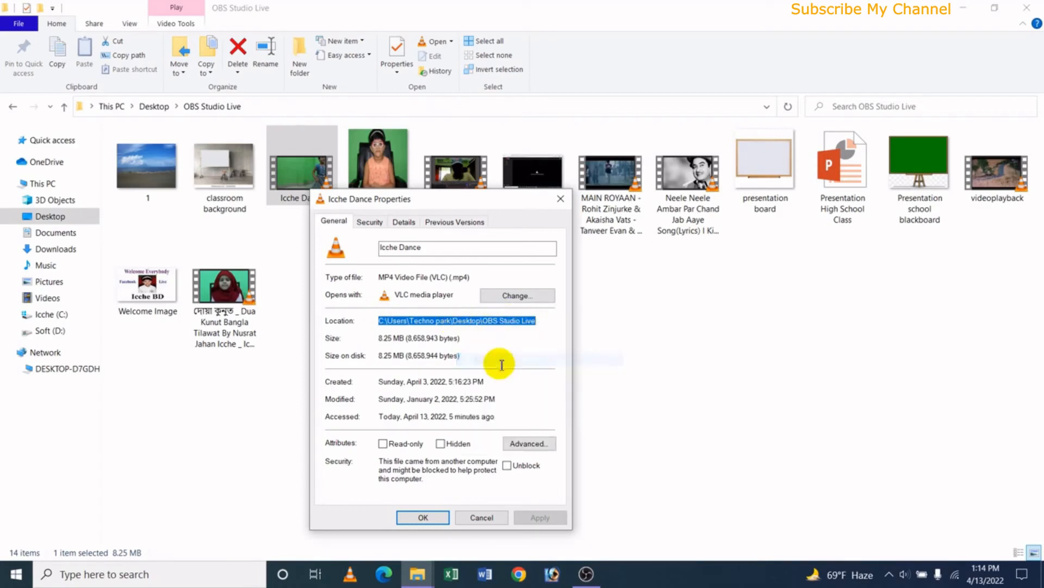
- Back in OBS Studio, add the copied path C:\Users\Techno park\Desktop\OBS Studio Live as a path/URL playlist entry and apply the source properties
left_click(586, 574)
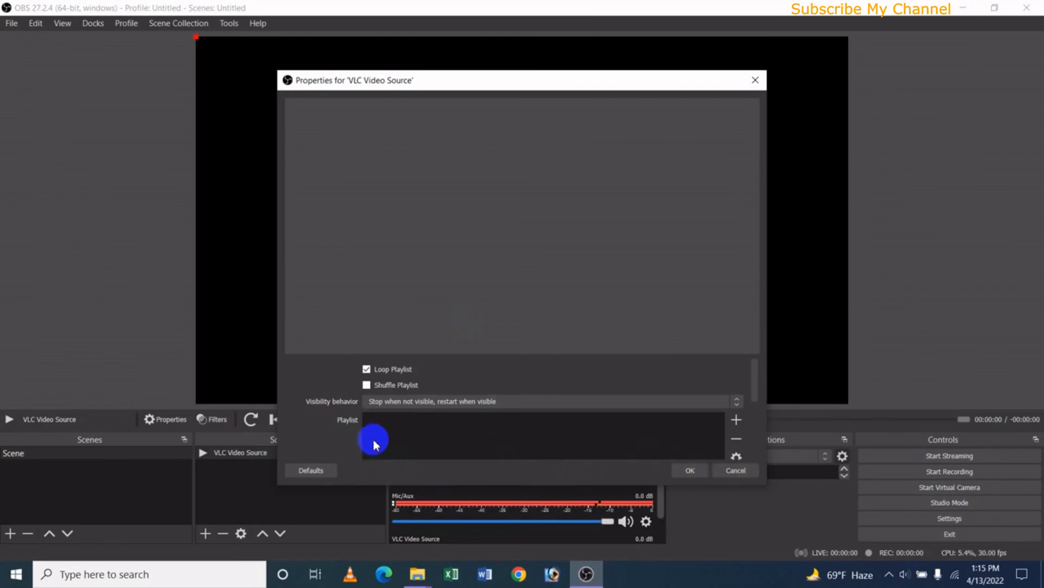
left_click(738, 420)
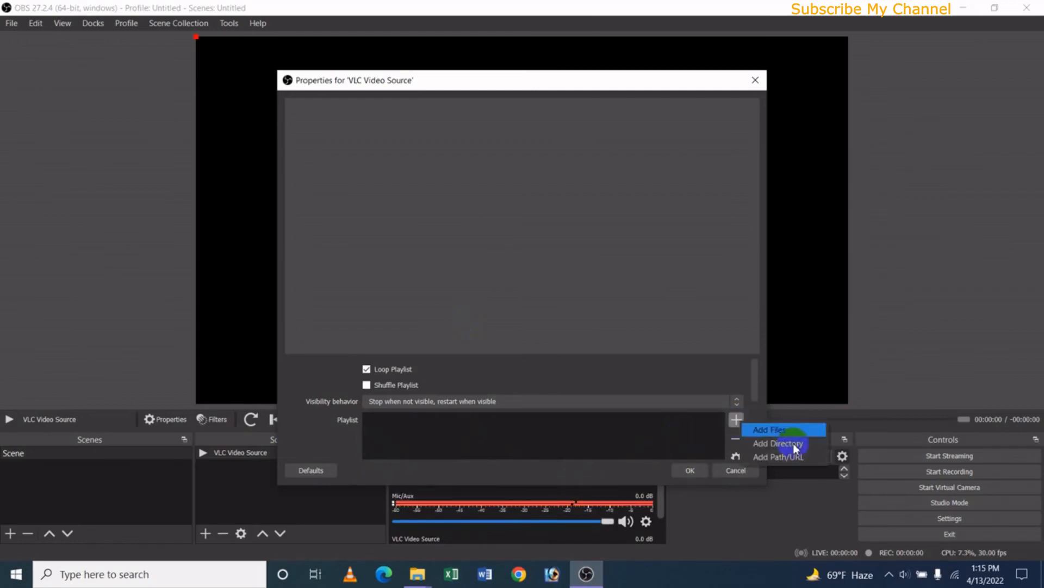
left_click(785, 461)
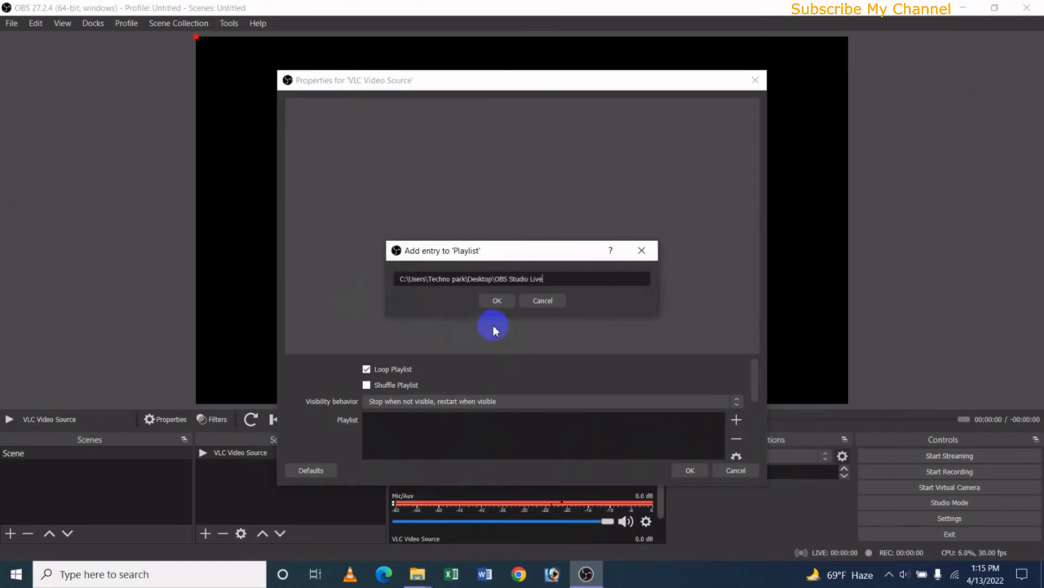
left_click(495, 302)
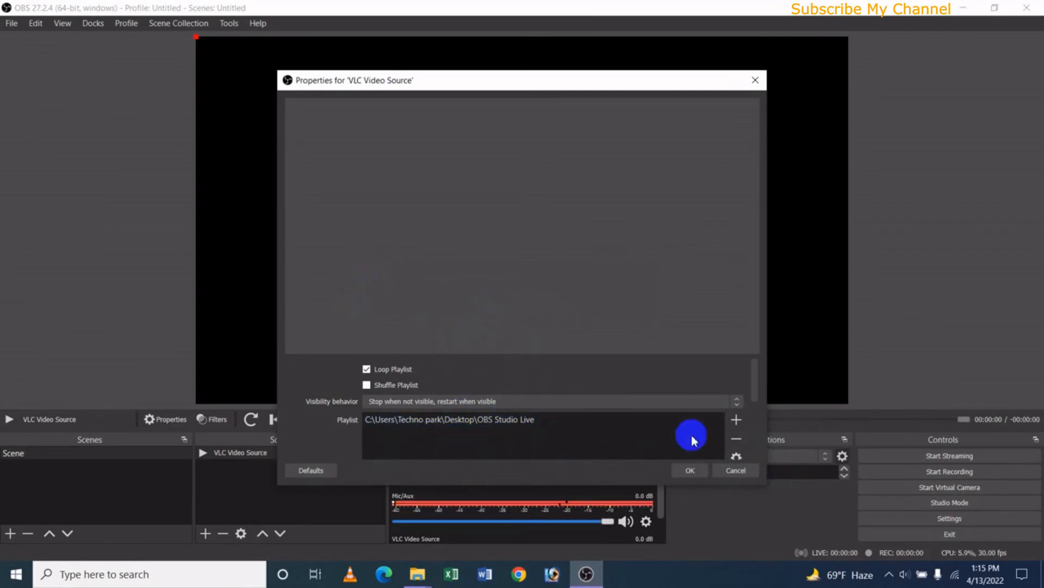
left_click(692, 471)
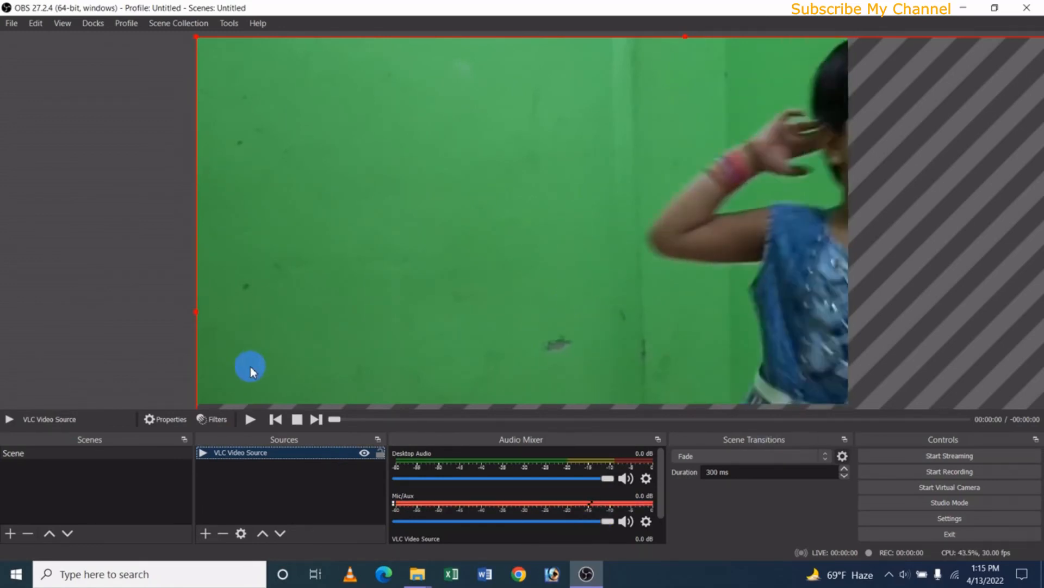
- Fit the VLC Video Source to the screen and pause playback on the previous video in its playlist
right_click(223, 452)
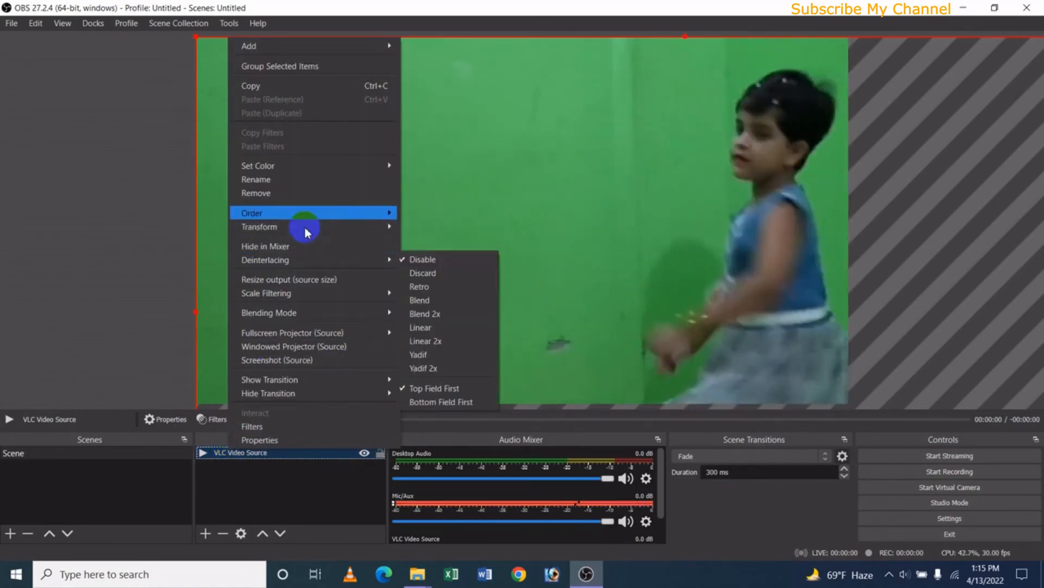
mouse_move(305, 234)
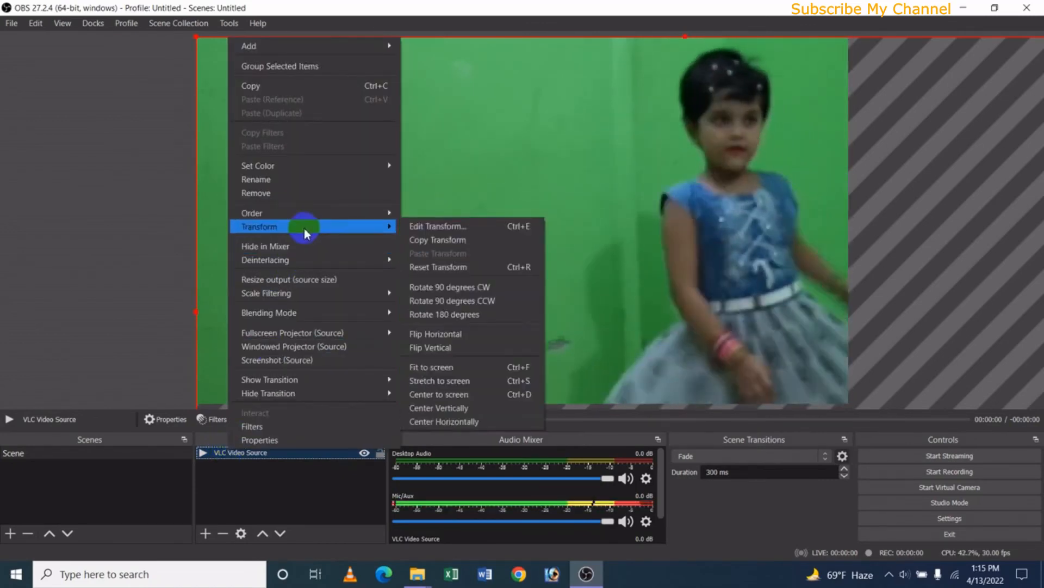
left_click(437, 370)
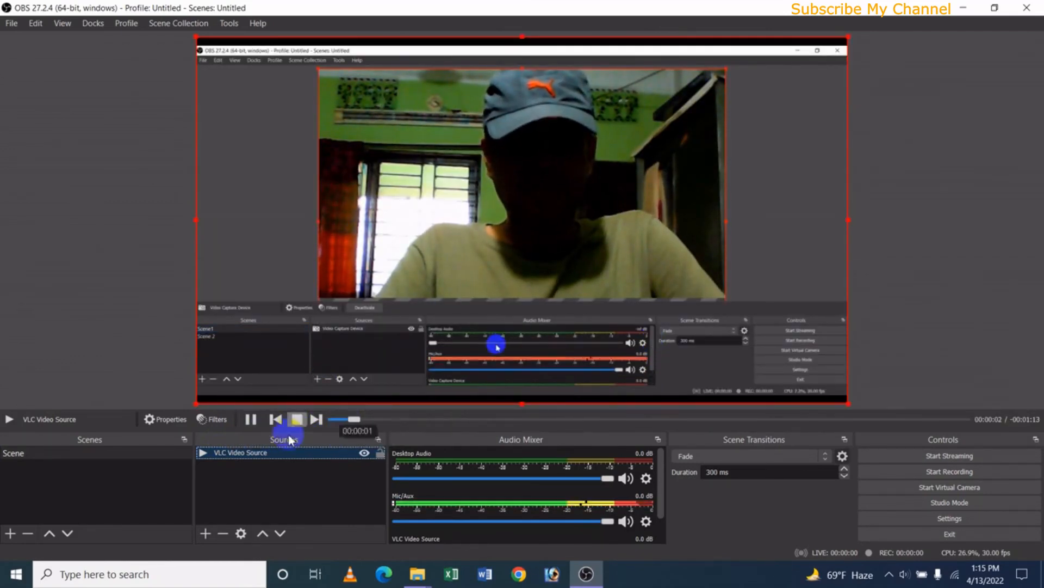
left_click(275, 421)
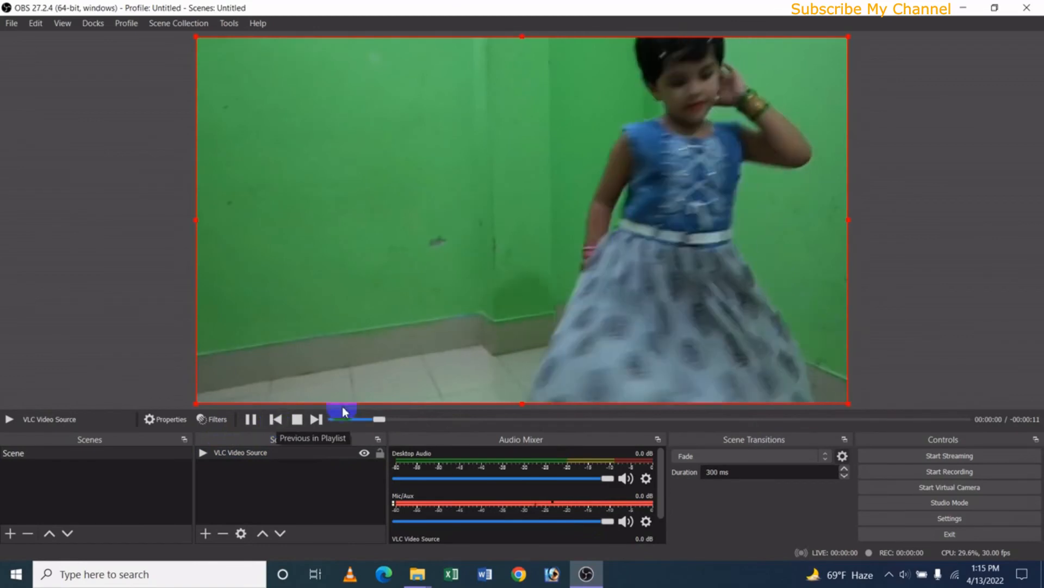
left_click(251, 421)
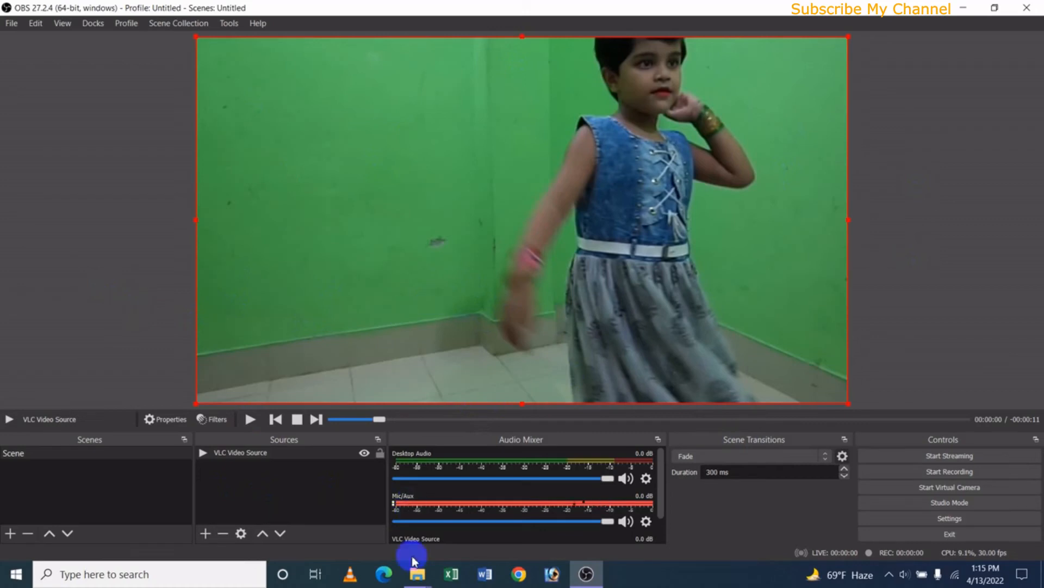
- In File Explorer, show the properties of the OBS Studio Live folder on the Desktop and select its location path
mouse_move(416, 571)
left_click(391, 523)
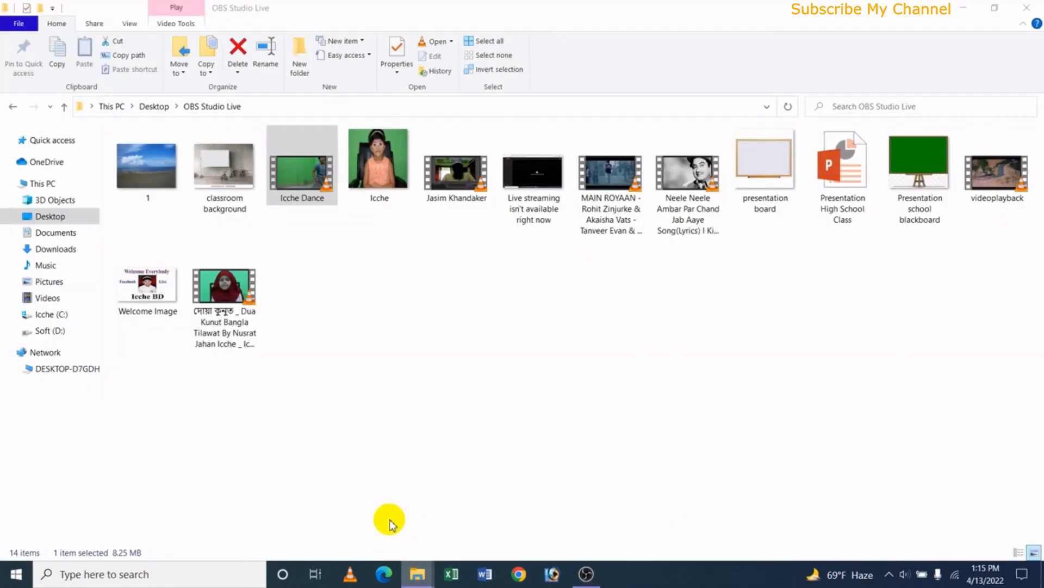
left_click(61, 218)
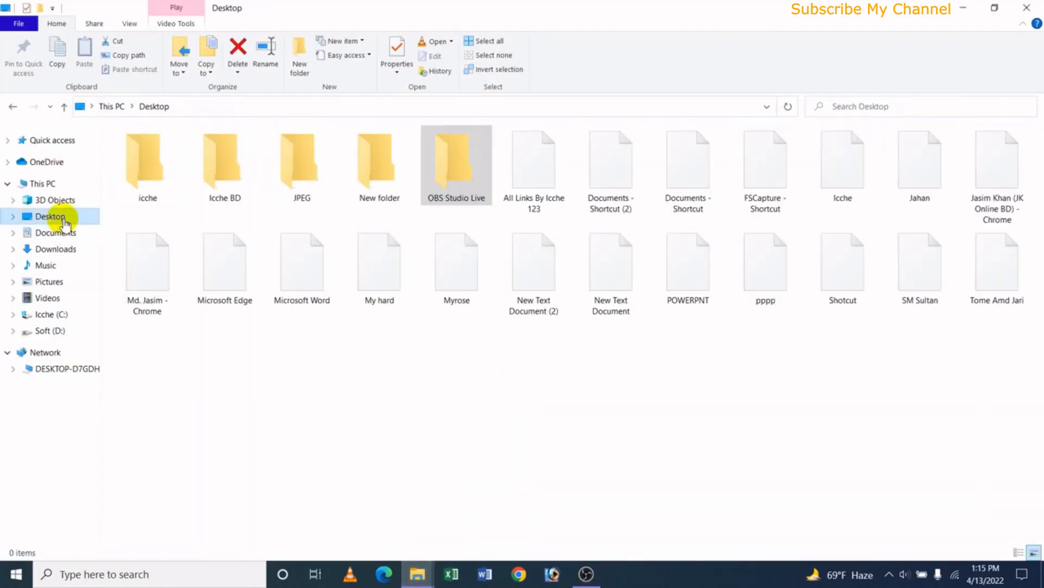
double_click(451, 196)
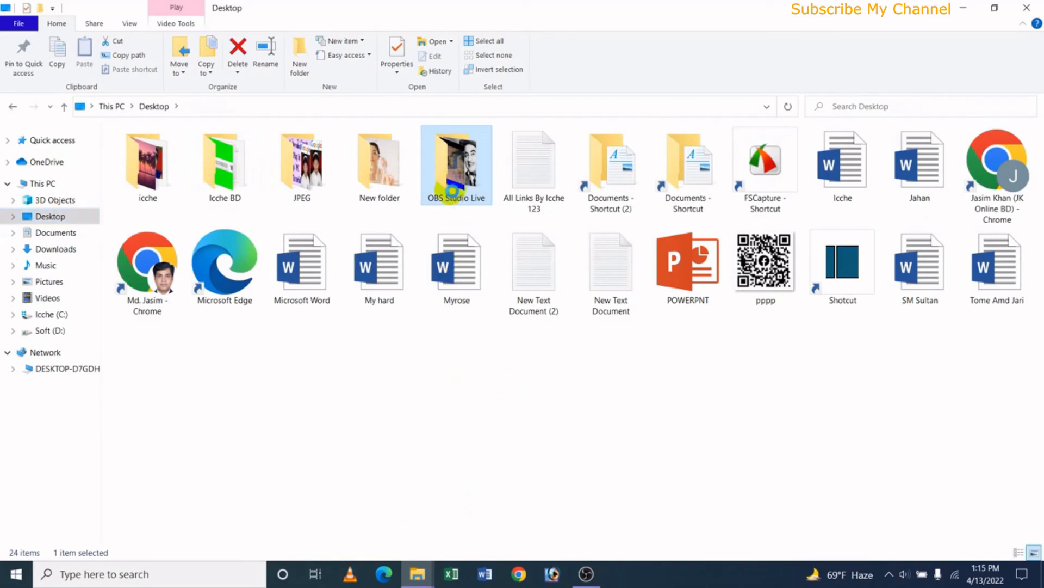
right_click(452, 192)
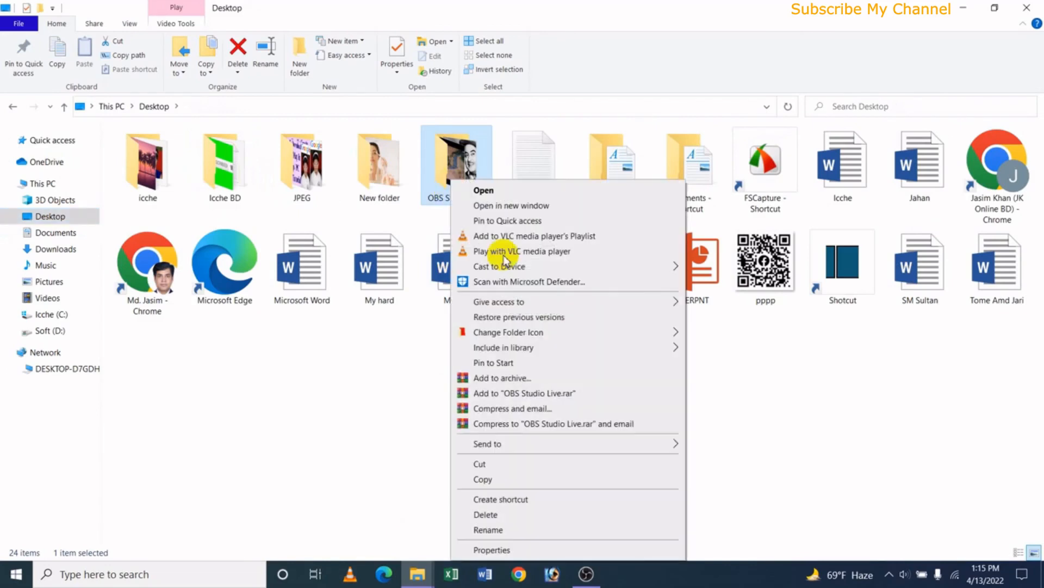
left_click(521, 552)
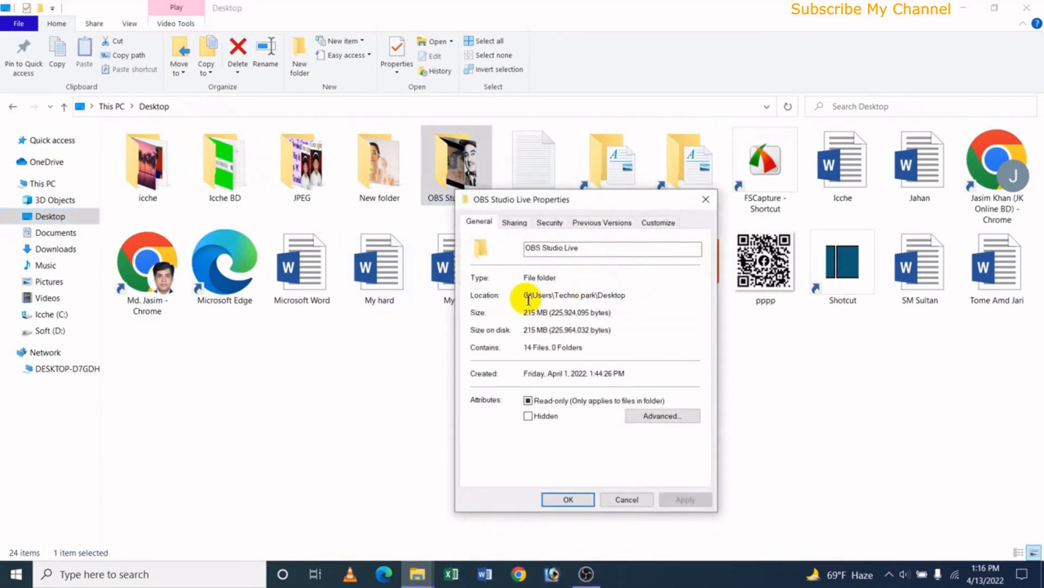
left_click_drag(528, 299, 634, 296)
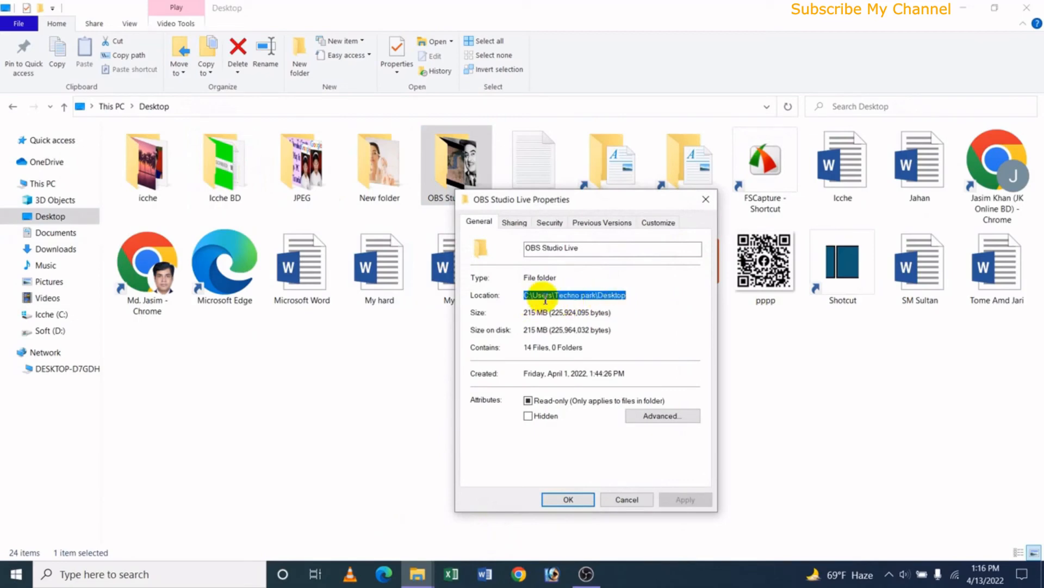
- Back in OBS Studio, view the path/URL entry dialog for the VLC Video Source's playlist and leave without adding anything
left_click(586, 574)
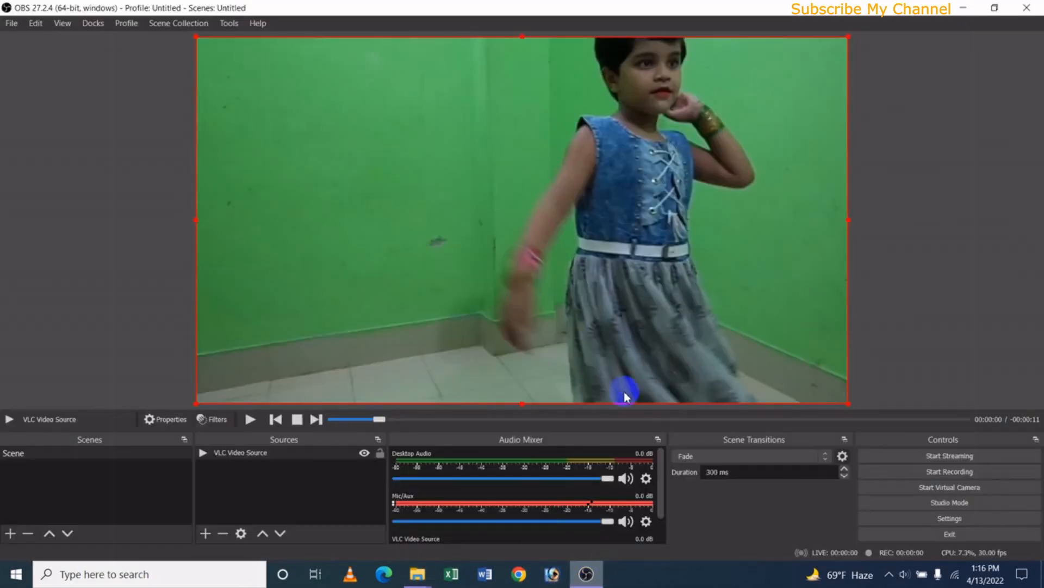
double_click(252, 452)
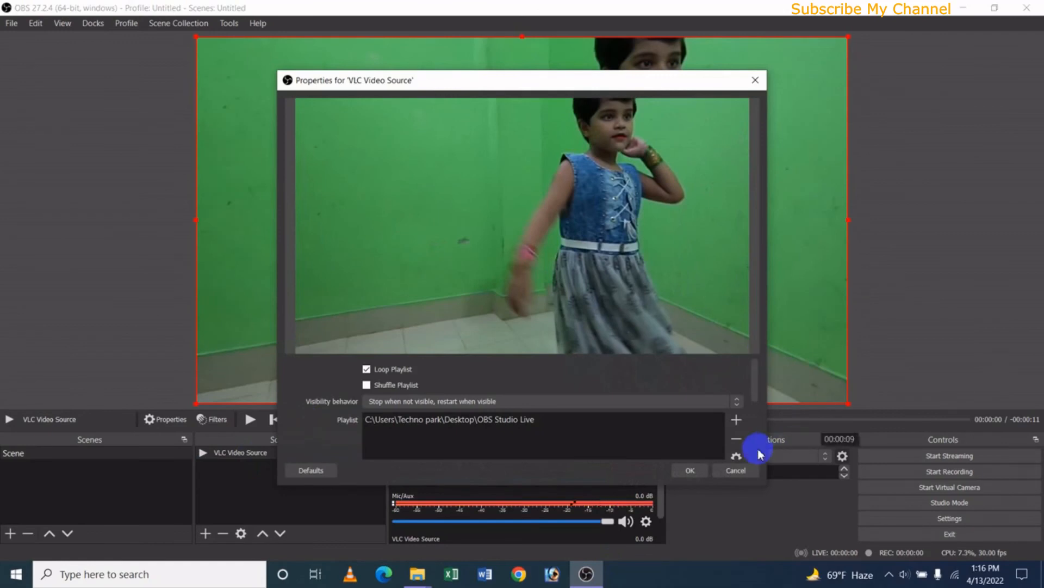
left_click(737, 420)
left_click(770, 460)
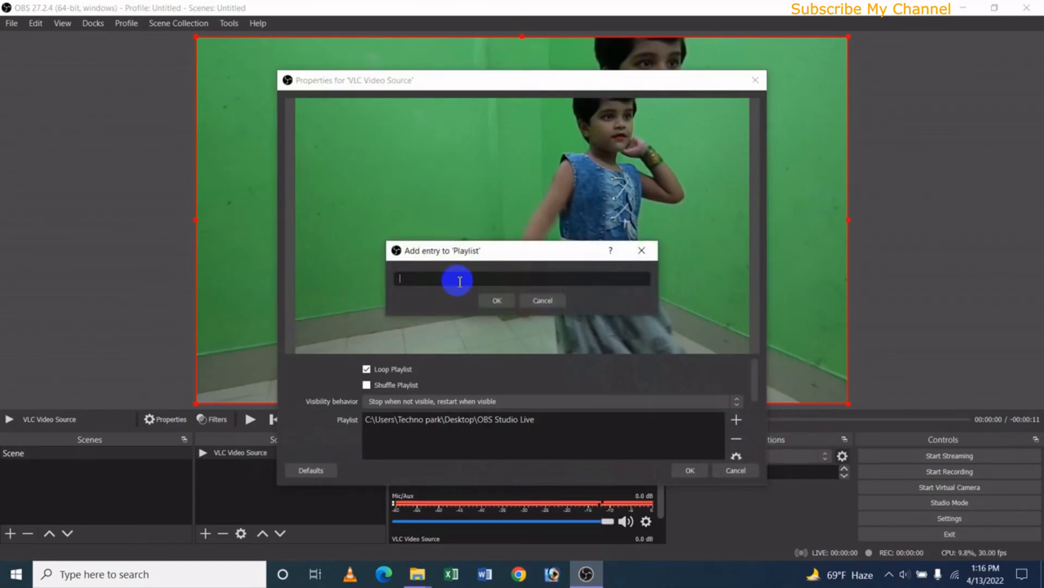
left_click(539, 304)
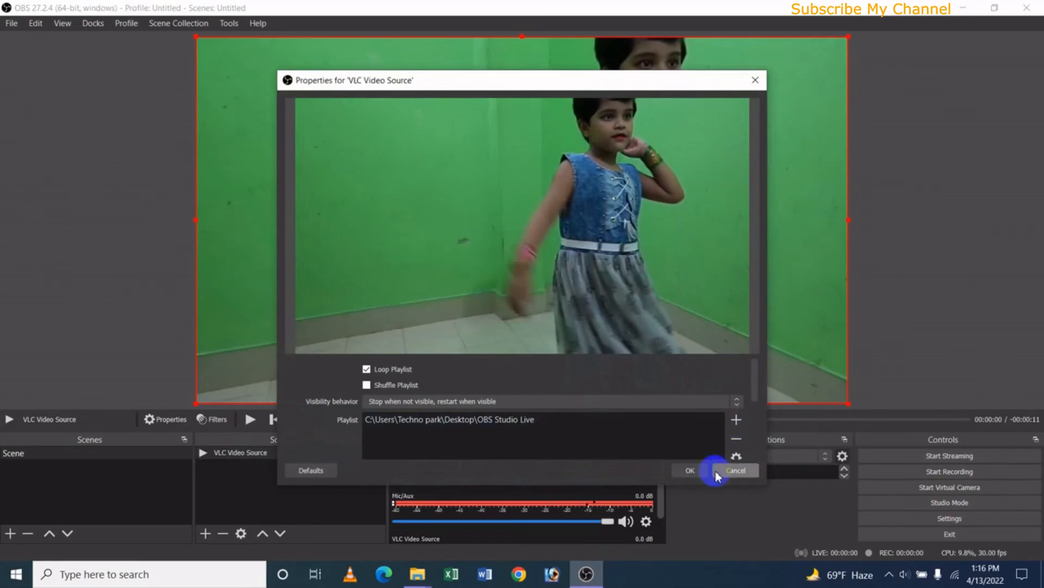
left_click(736, 471)
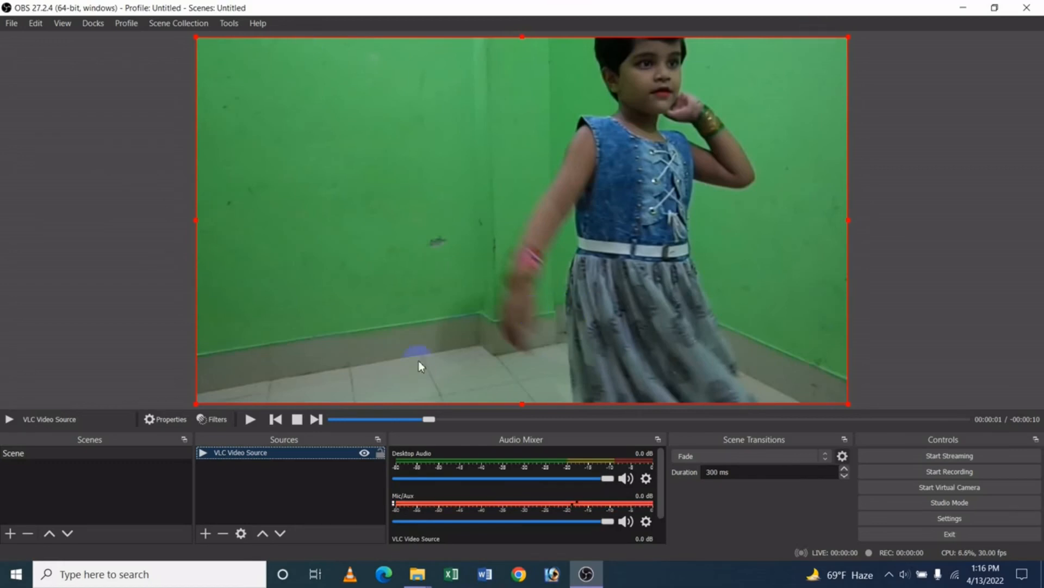
- Review the VLC Video Source's playlist entry types and visibility behavior options, and close its properties without changes
double_click(298, 462)
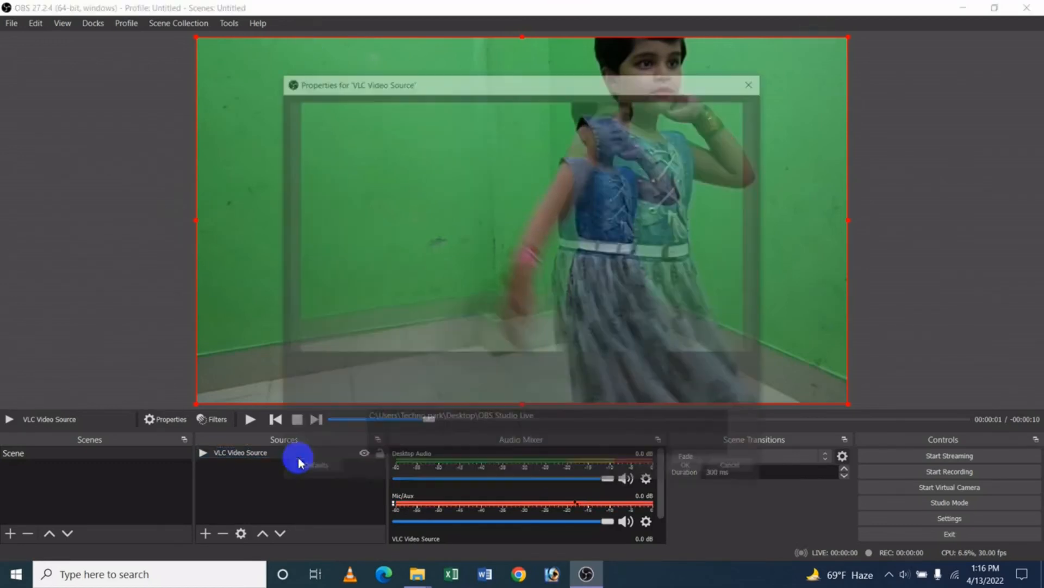
left_click(735, 420)
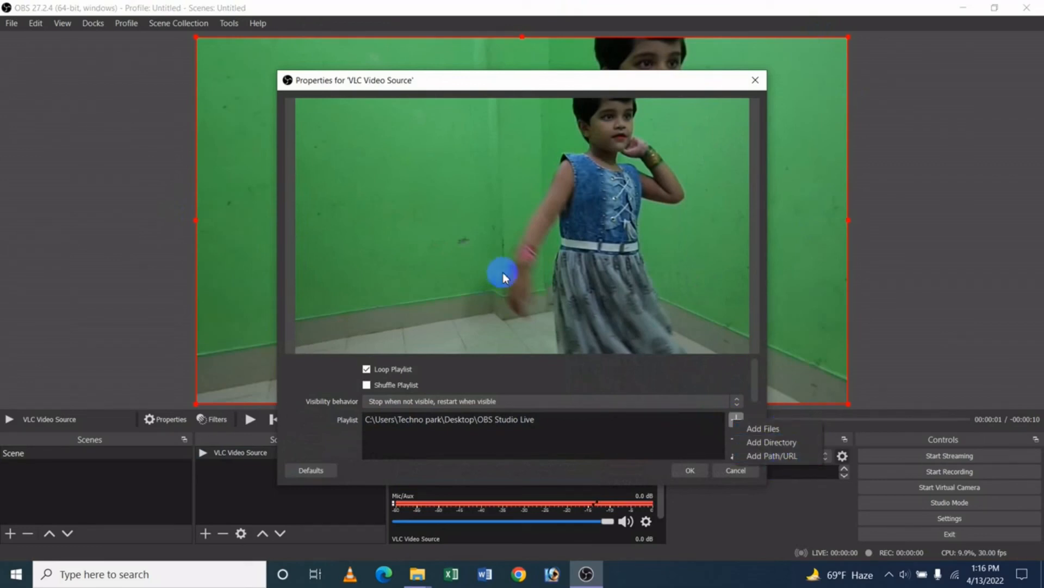
left_click(536, 166)
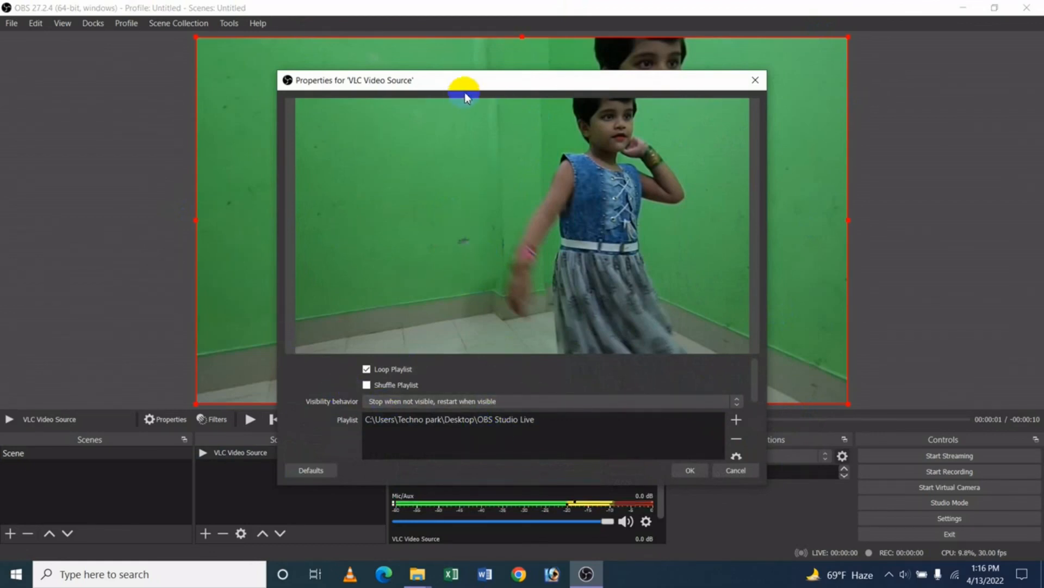
left_click_drag(465, 89, 461, 72)
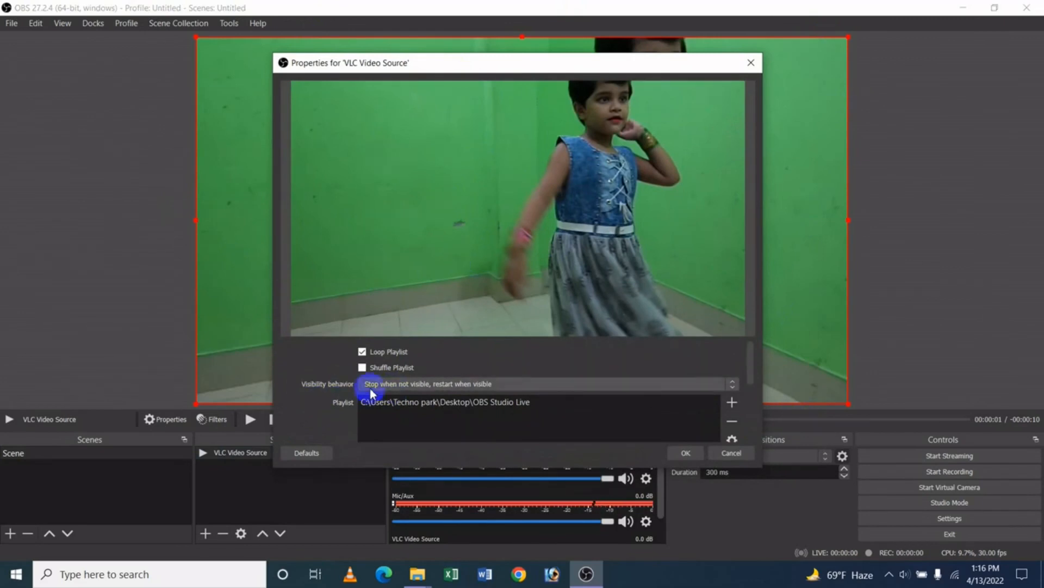
left_click(375, 408)
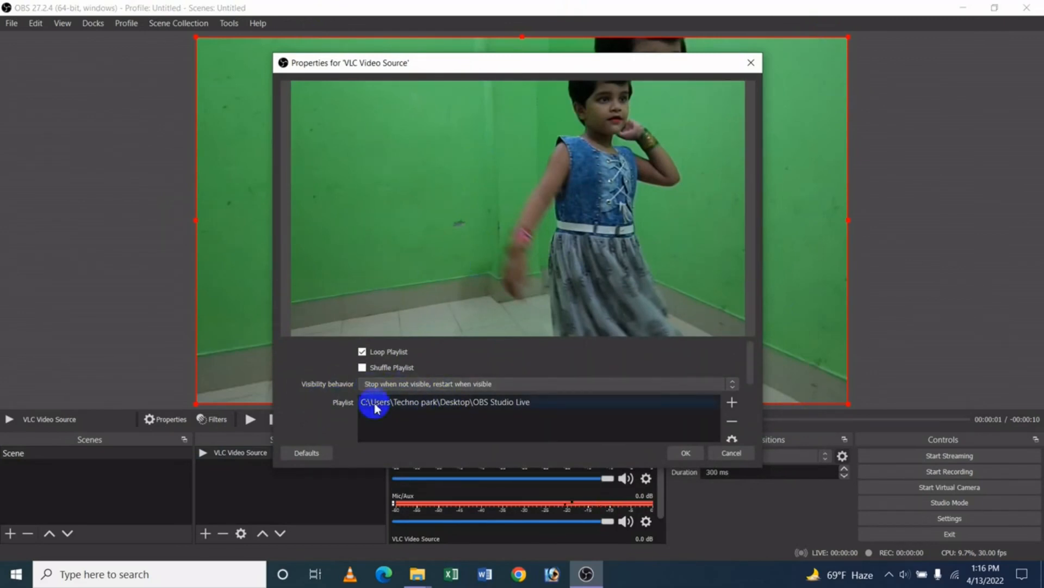
left_click(396, 385)
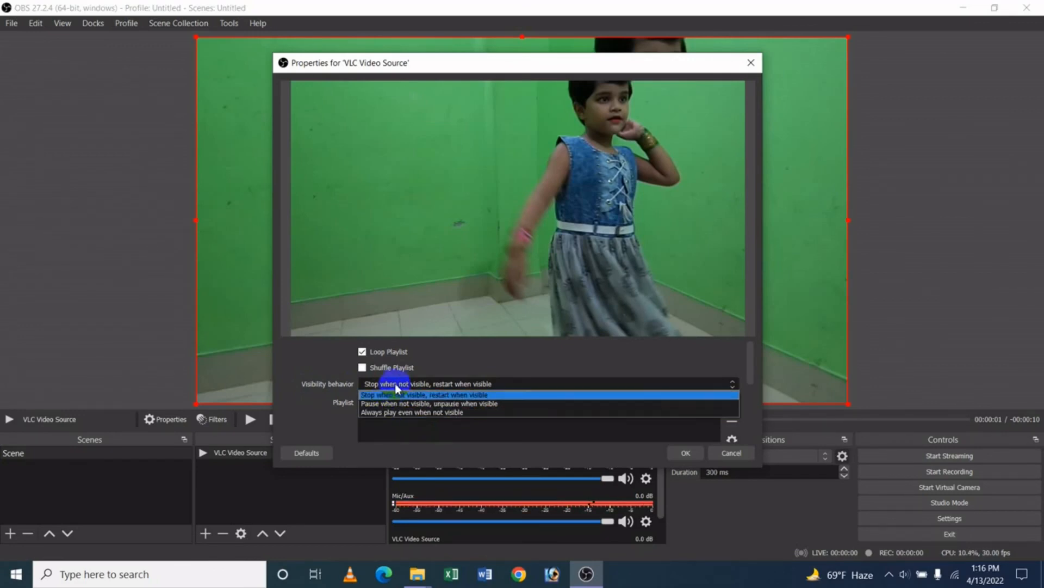
left_click(355, 386)
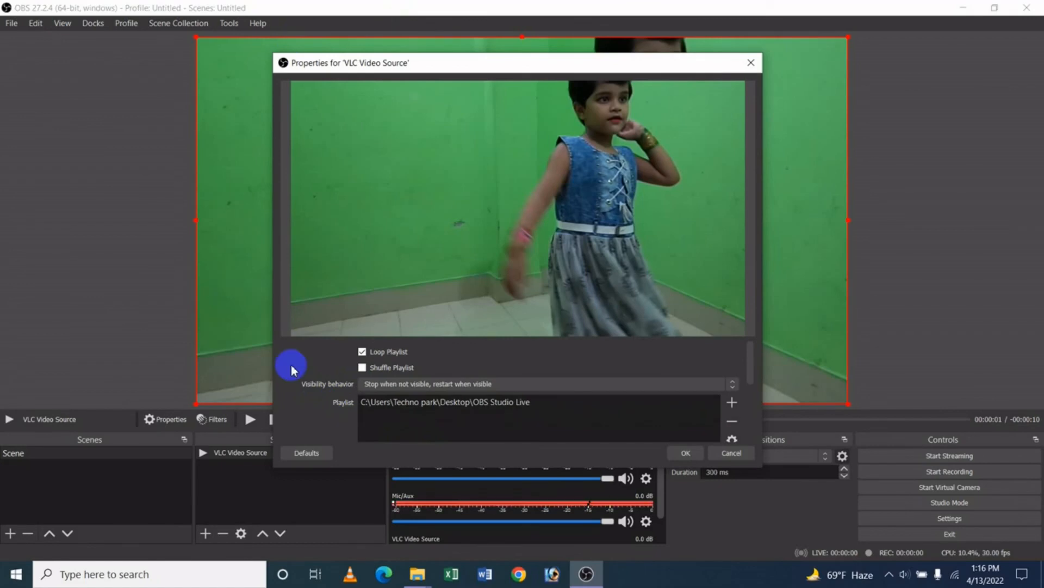
left_click(411, 386)
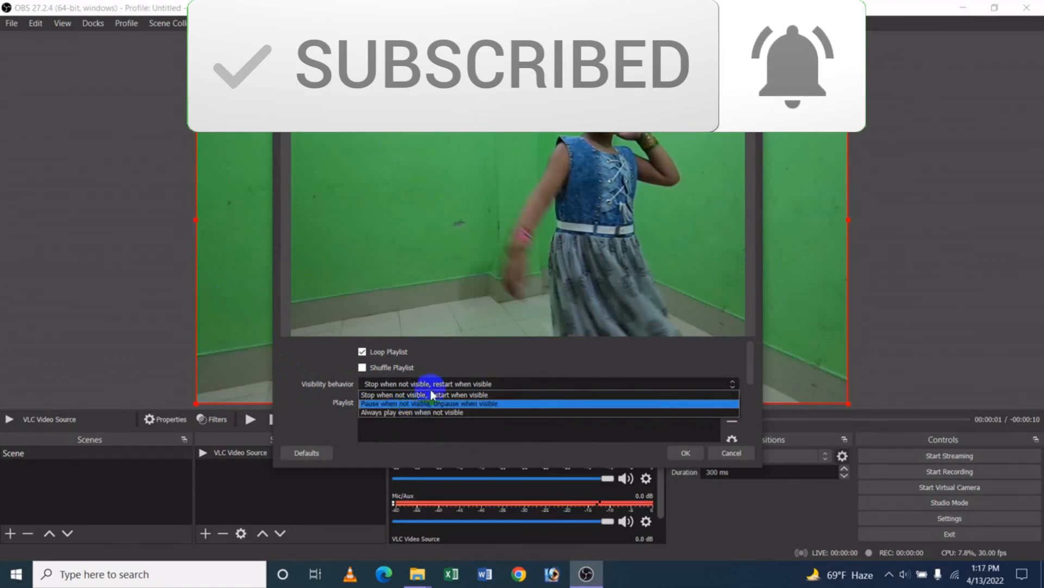
left_click(319, 420)
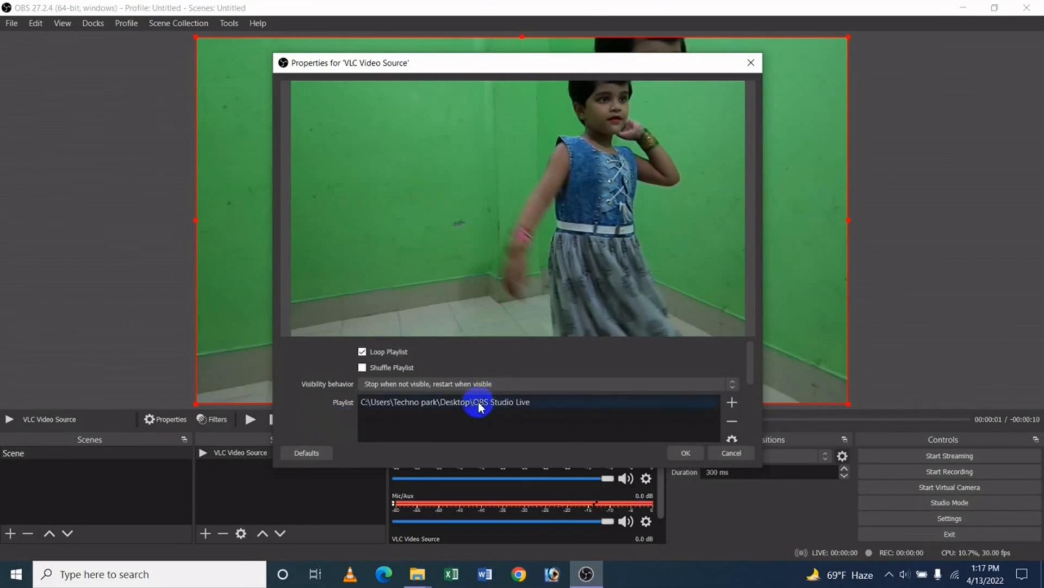
left_click(739, 455)
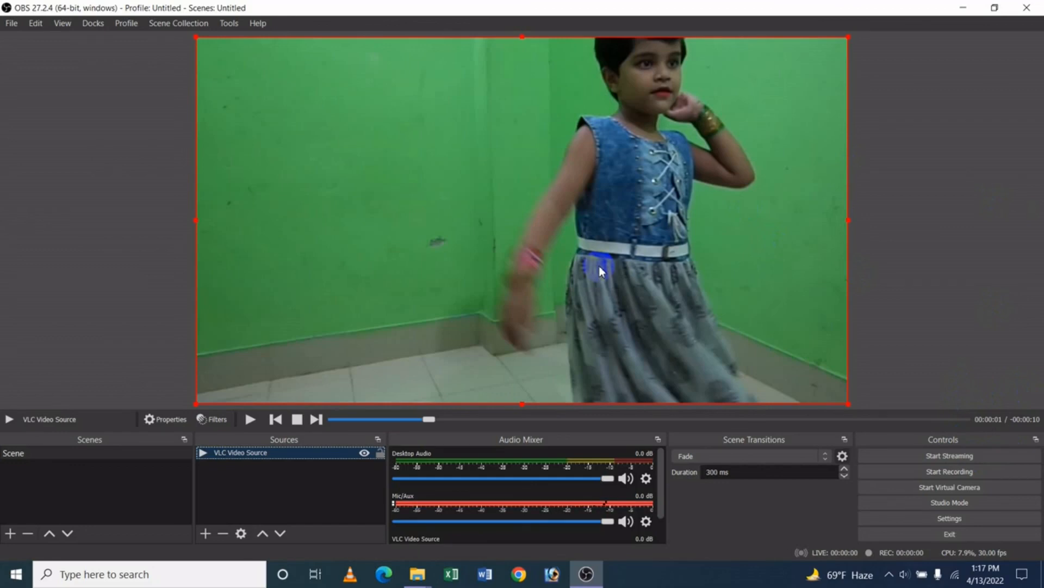
- Review the streaming services in the Stream settings, try Twitter as the service, and discard the change
left_click(956, 523)
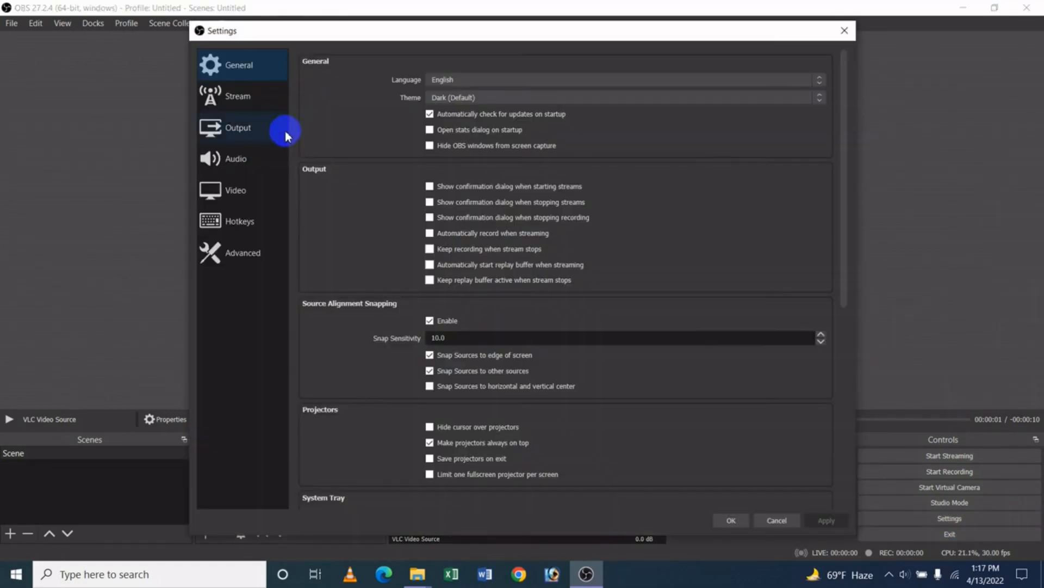
left_click(247, 99)
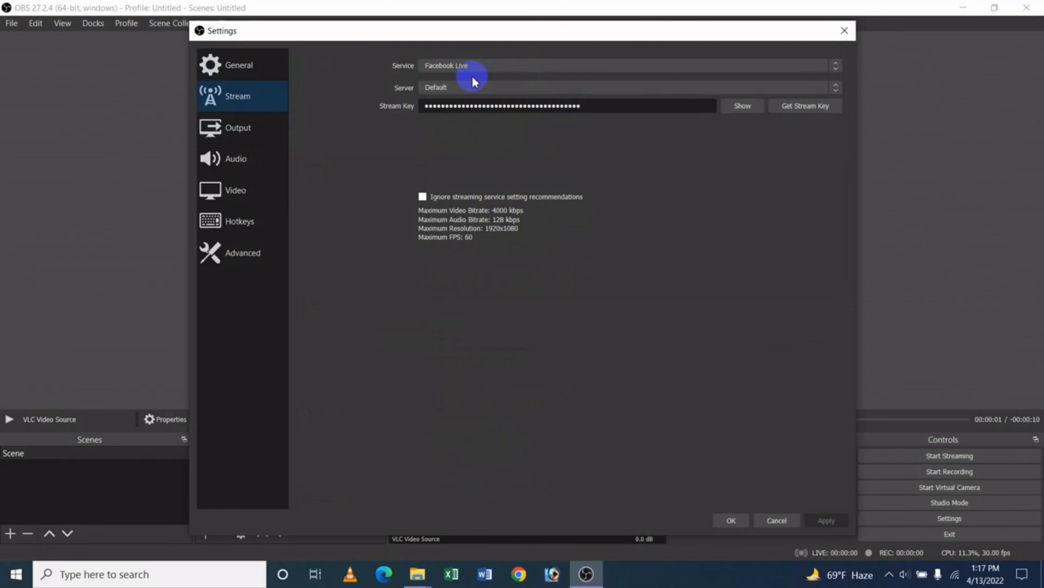
left_click(484, 69)
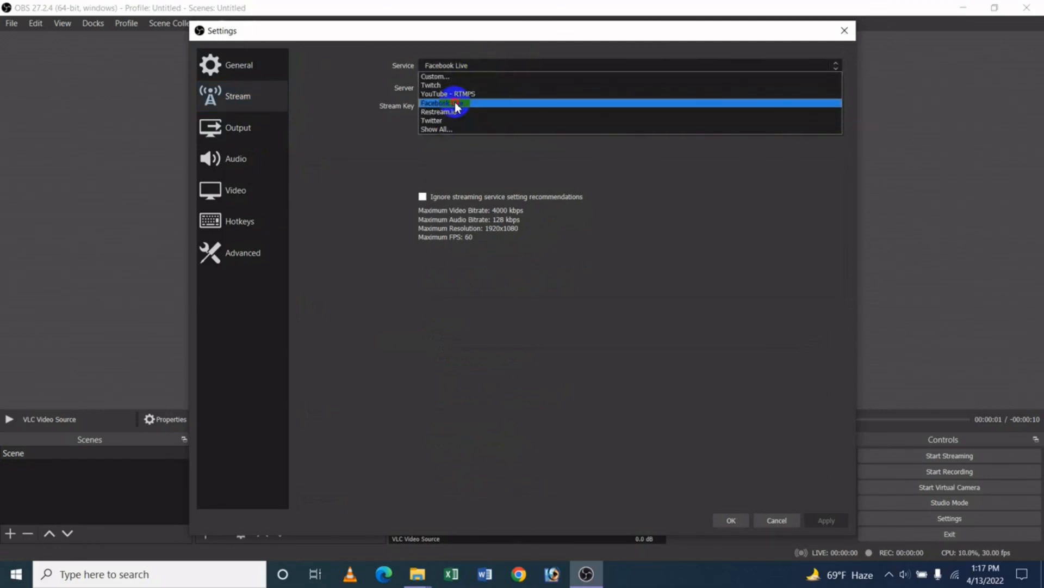
left_click(459, 103)
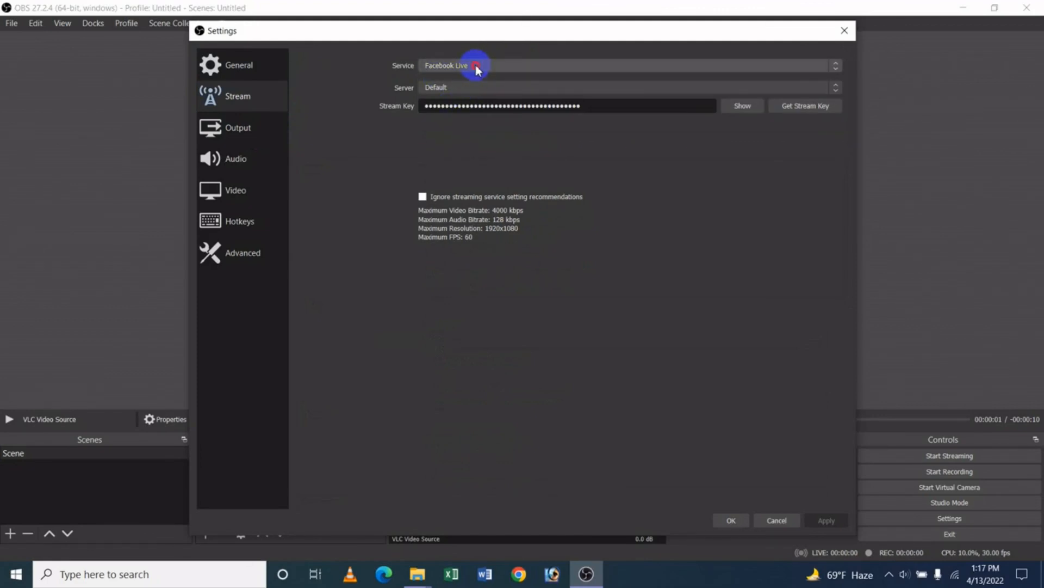
left_click(475, 66)
left_click(452, 121)
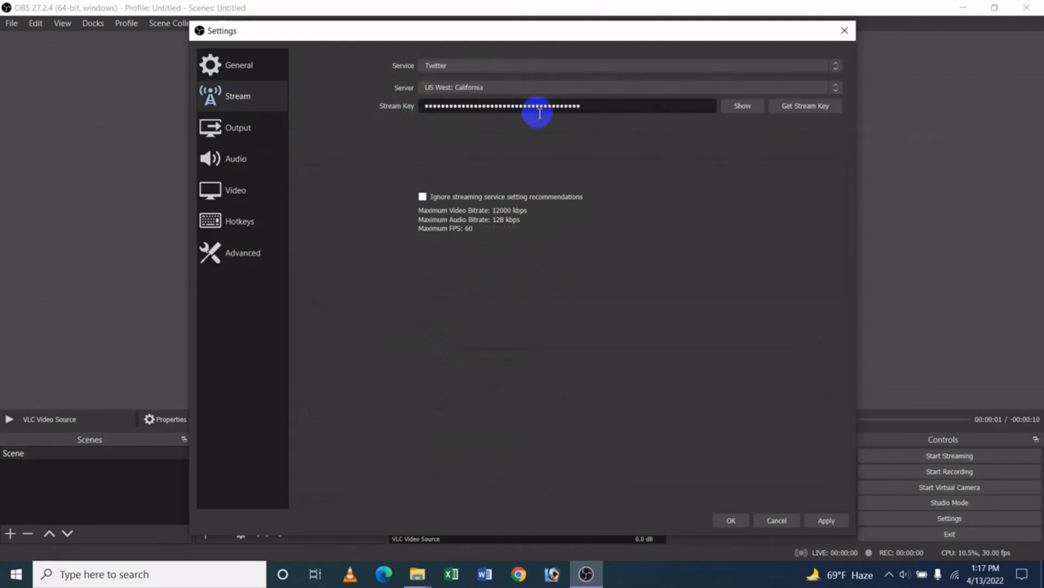
left_click(774, 520)
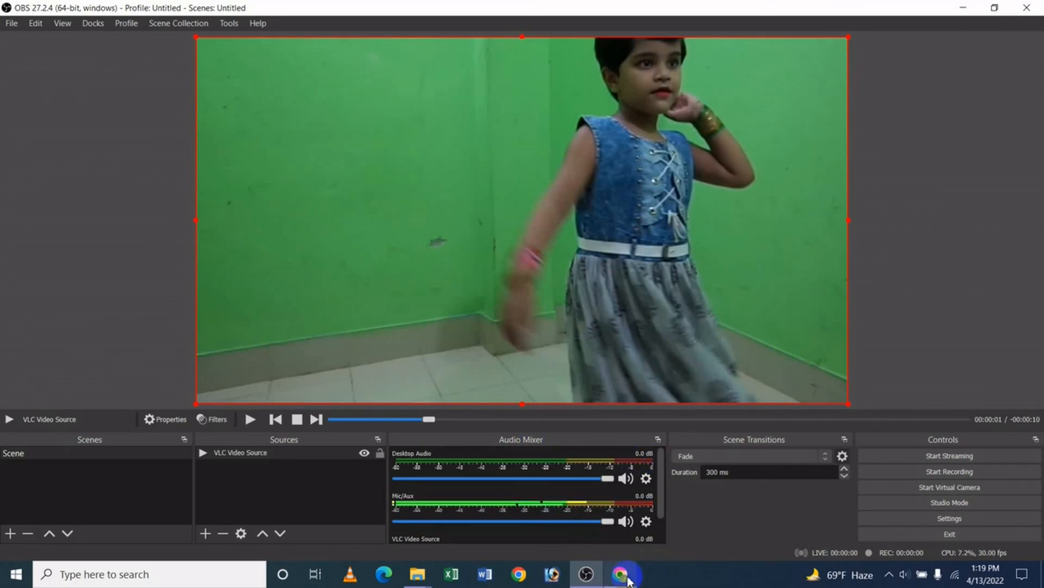
- Switch to Chrome to show the videos page of the JK Update Technology YouTube channel
left_click(627, 581)
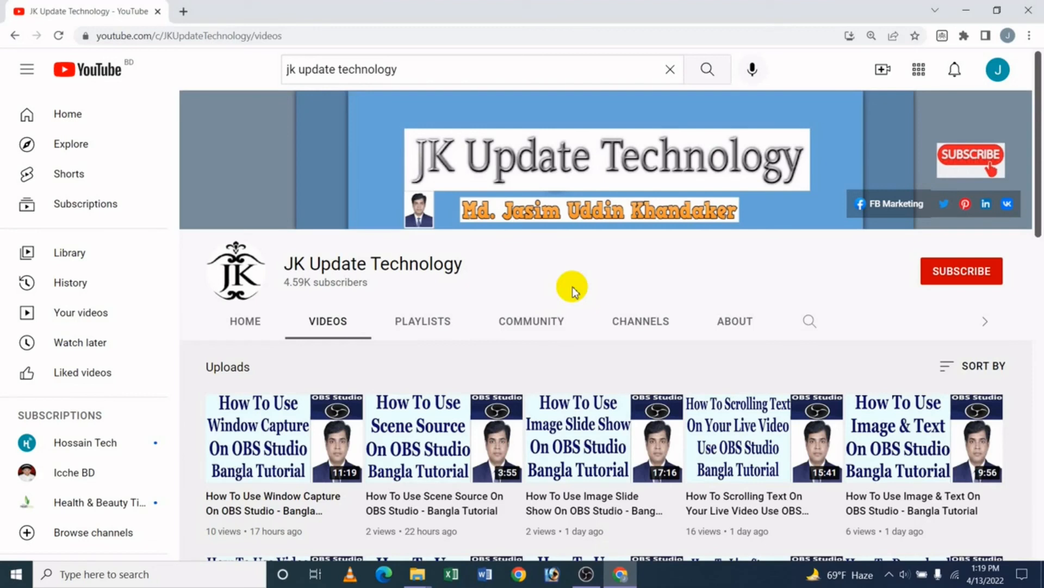